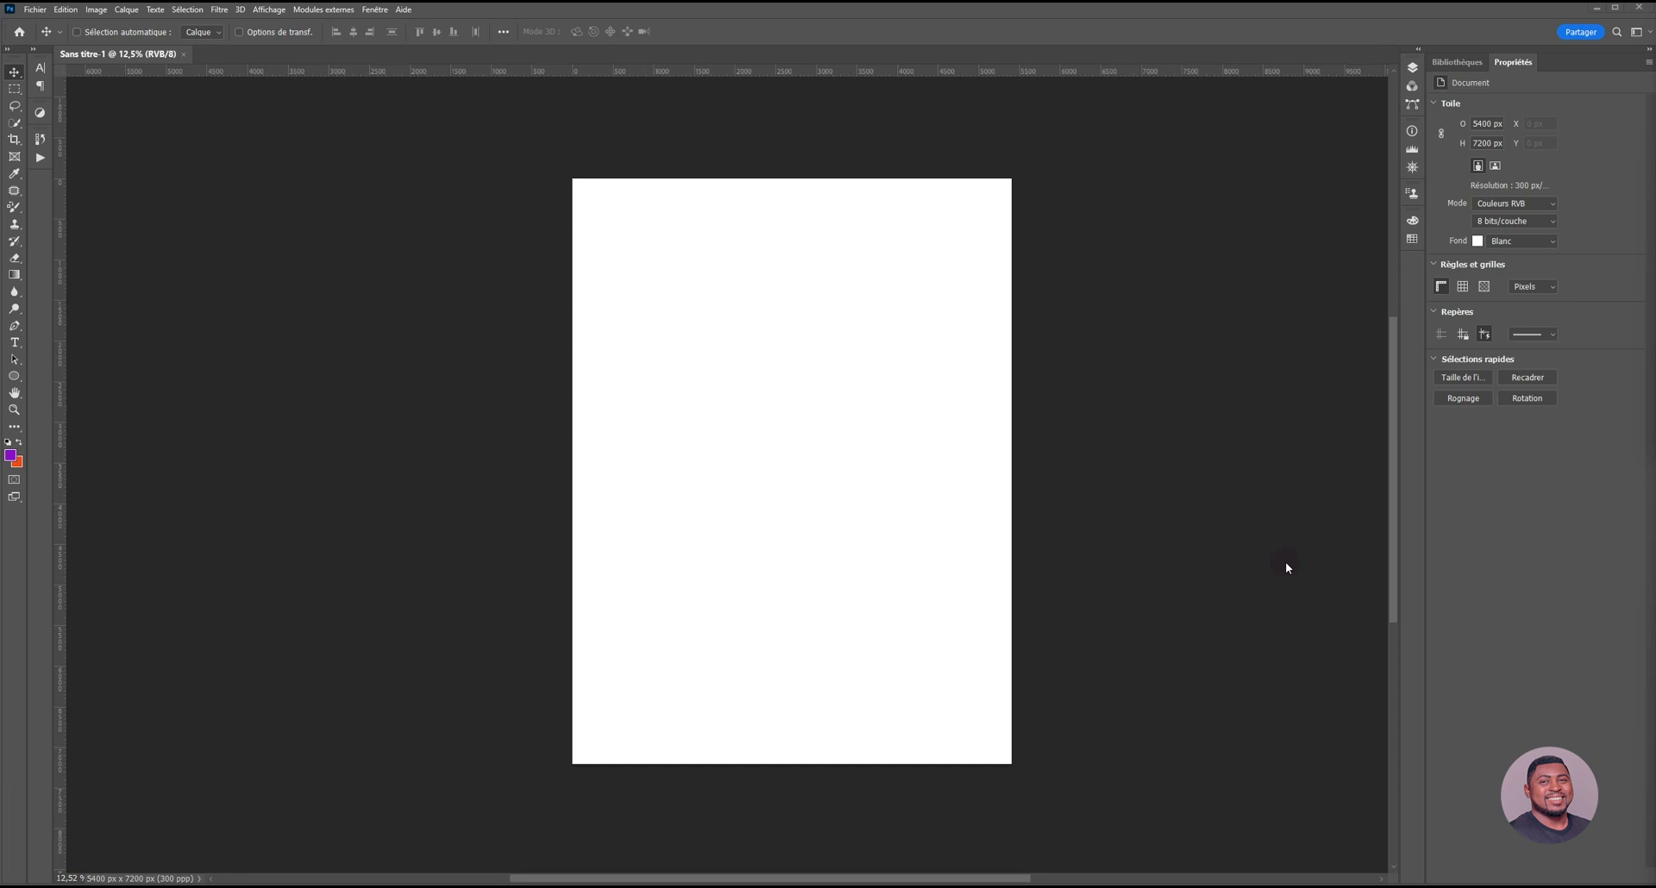
Check which legacy extensions are installed in Photoshop and bring up the Bibliothèques panel.
click(795, 396)
click(375, 9)
mouse_move(406, 70)
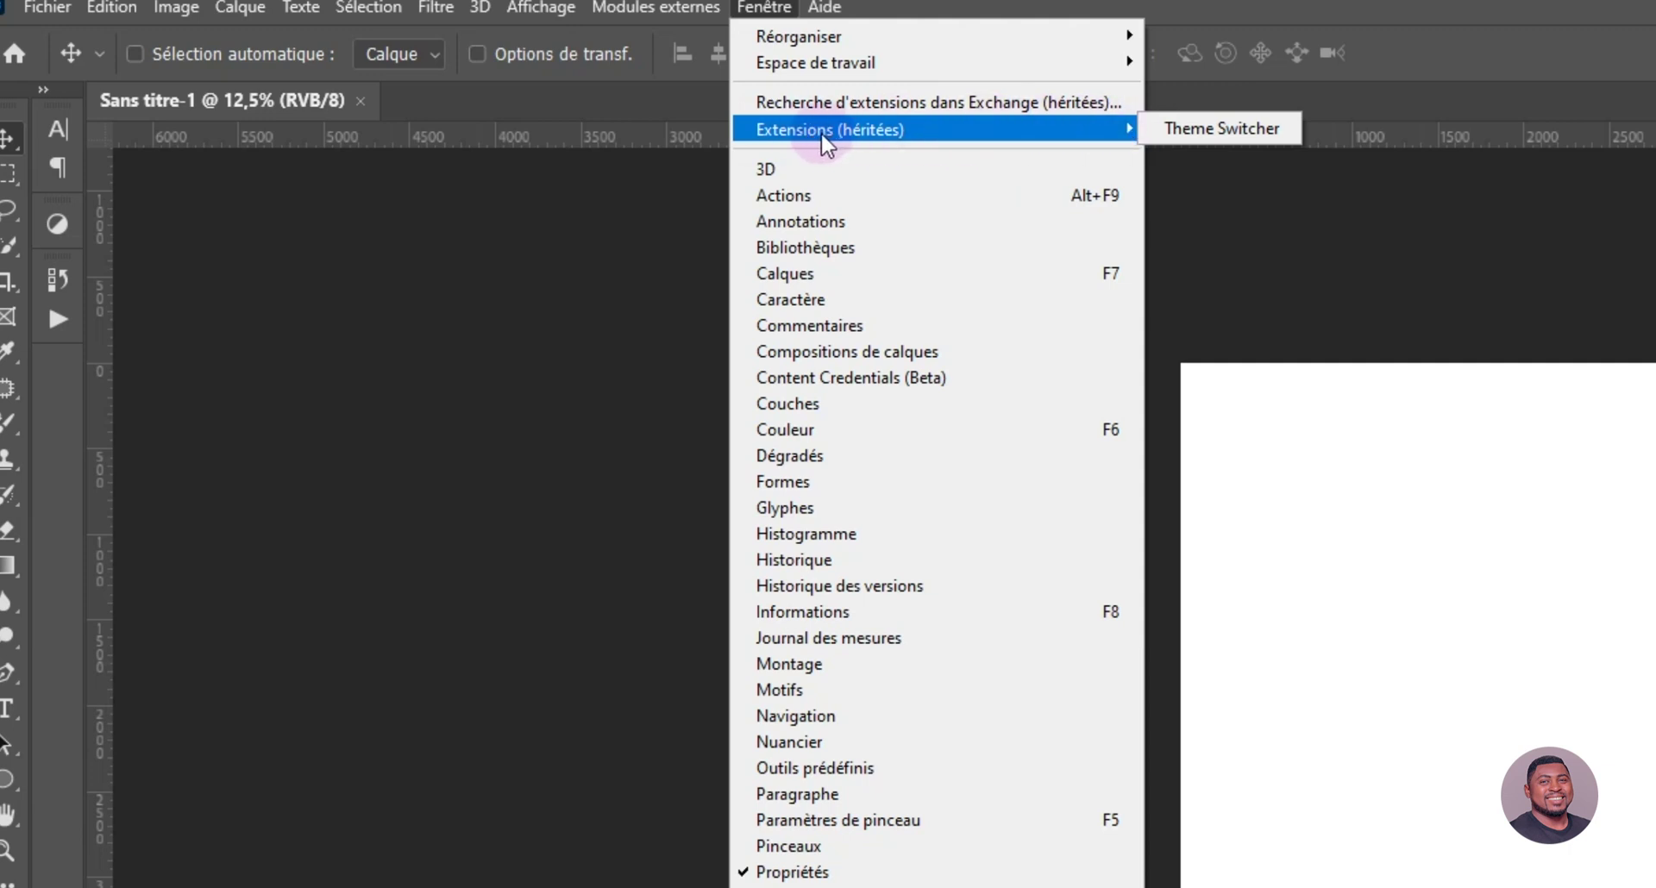
mouse_move(826, 131)
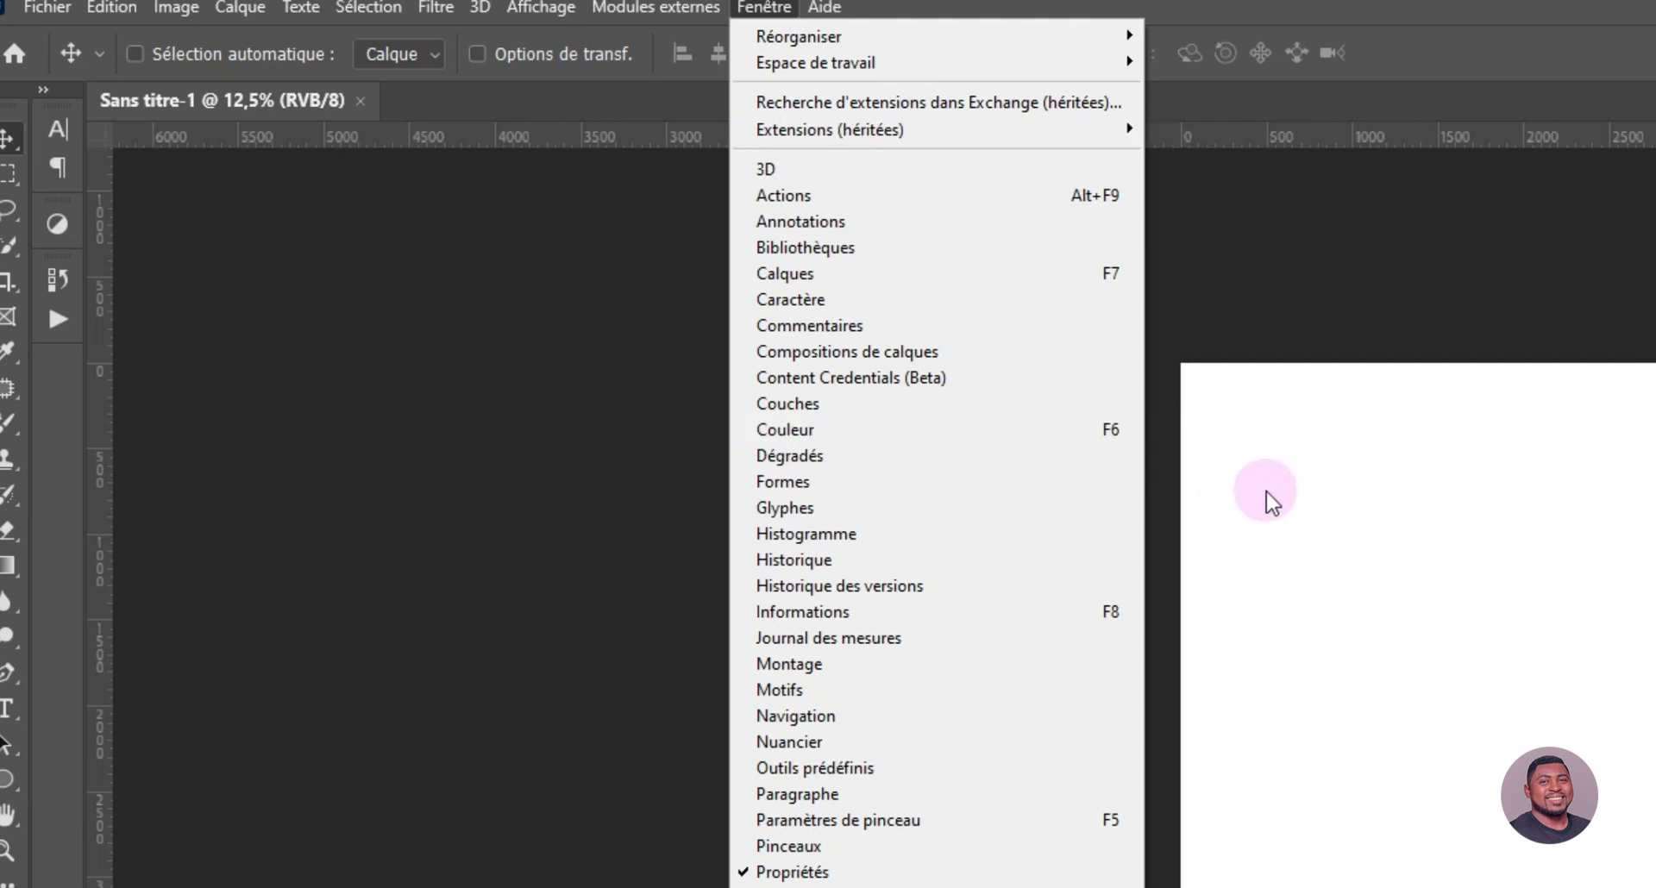
click(1406, 513)
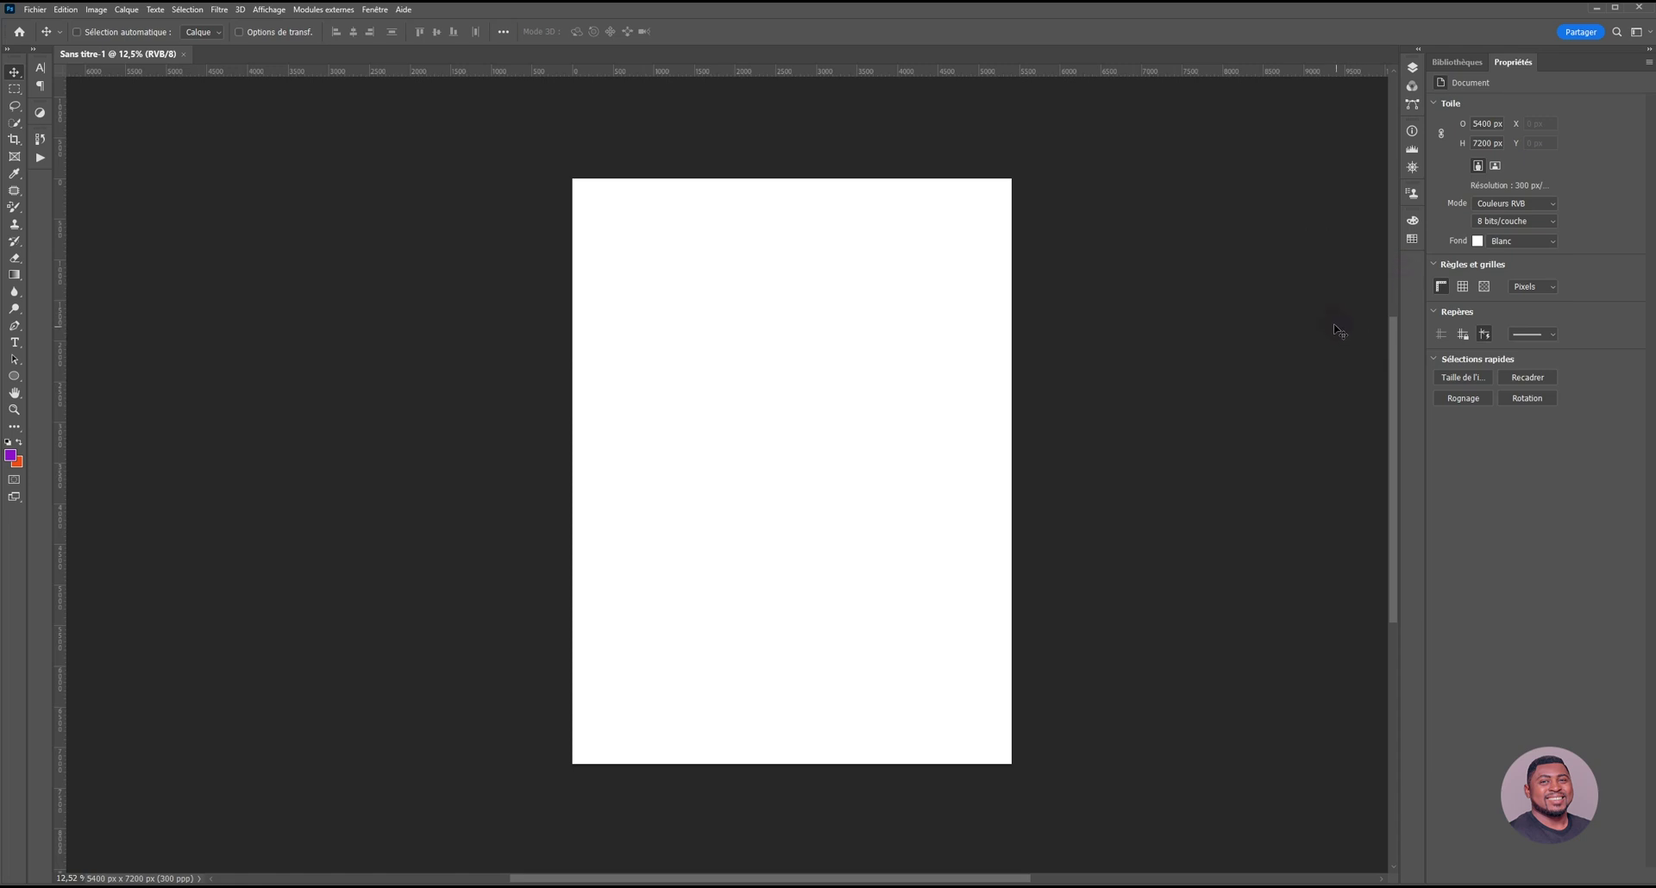
click(1463, 62)
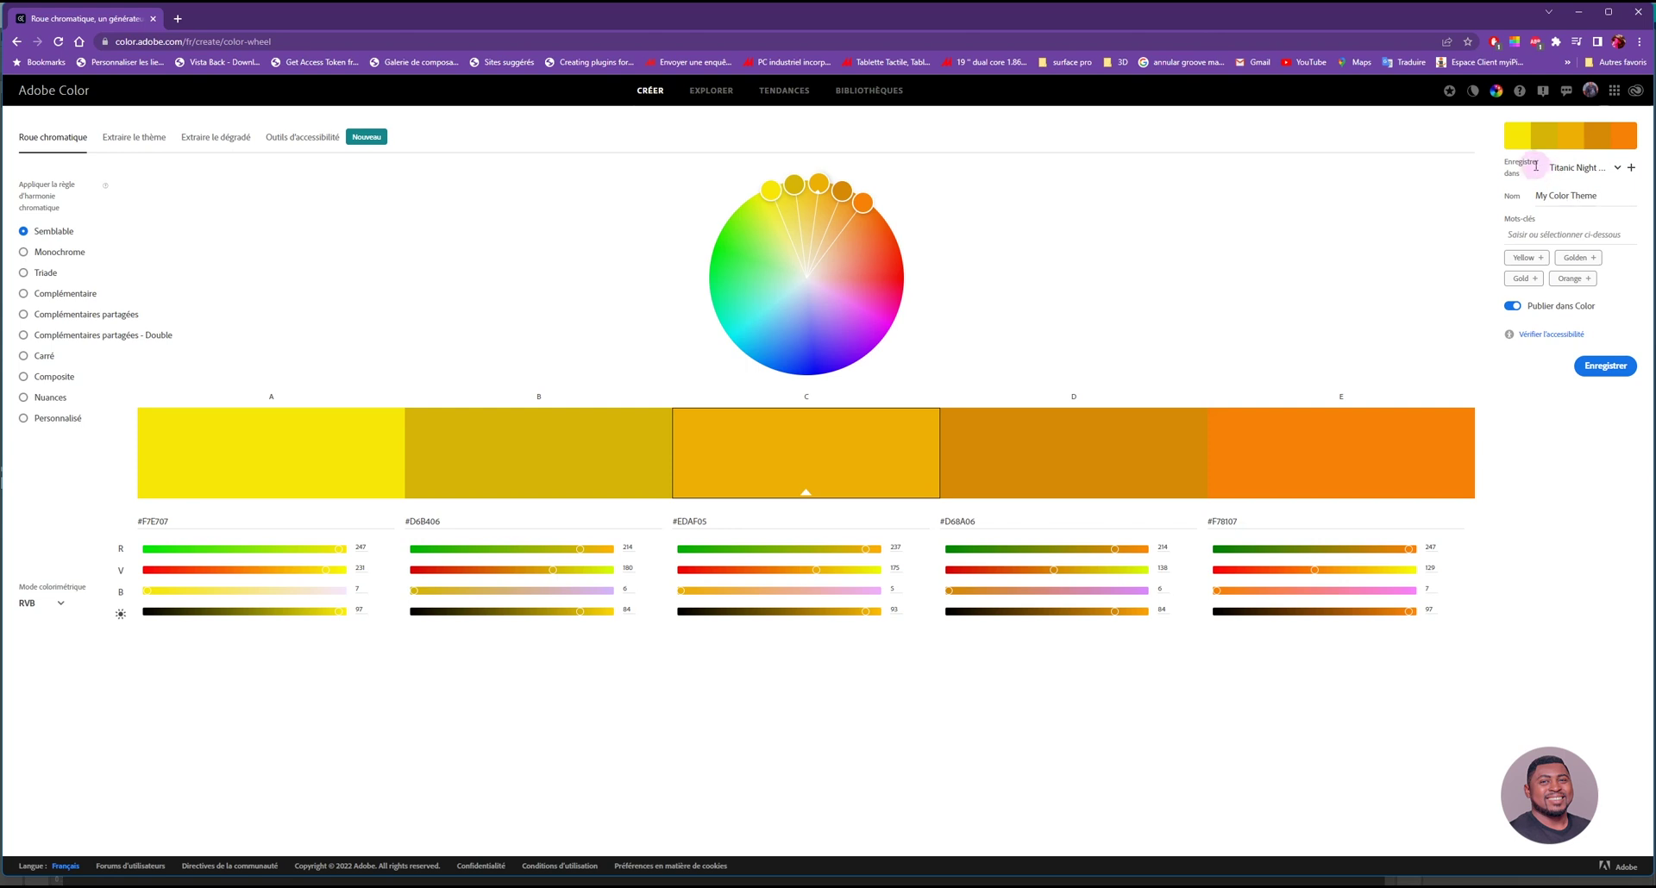
Create a new library named "Exercice thème de couleur" as the place to save colour themes.
click(1617, 170)
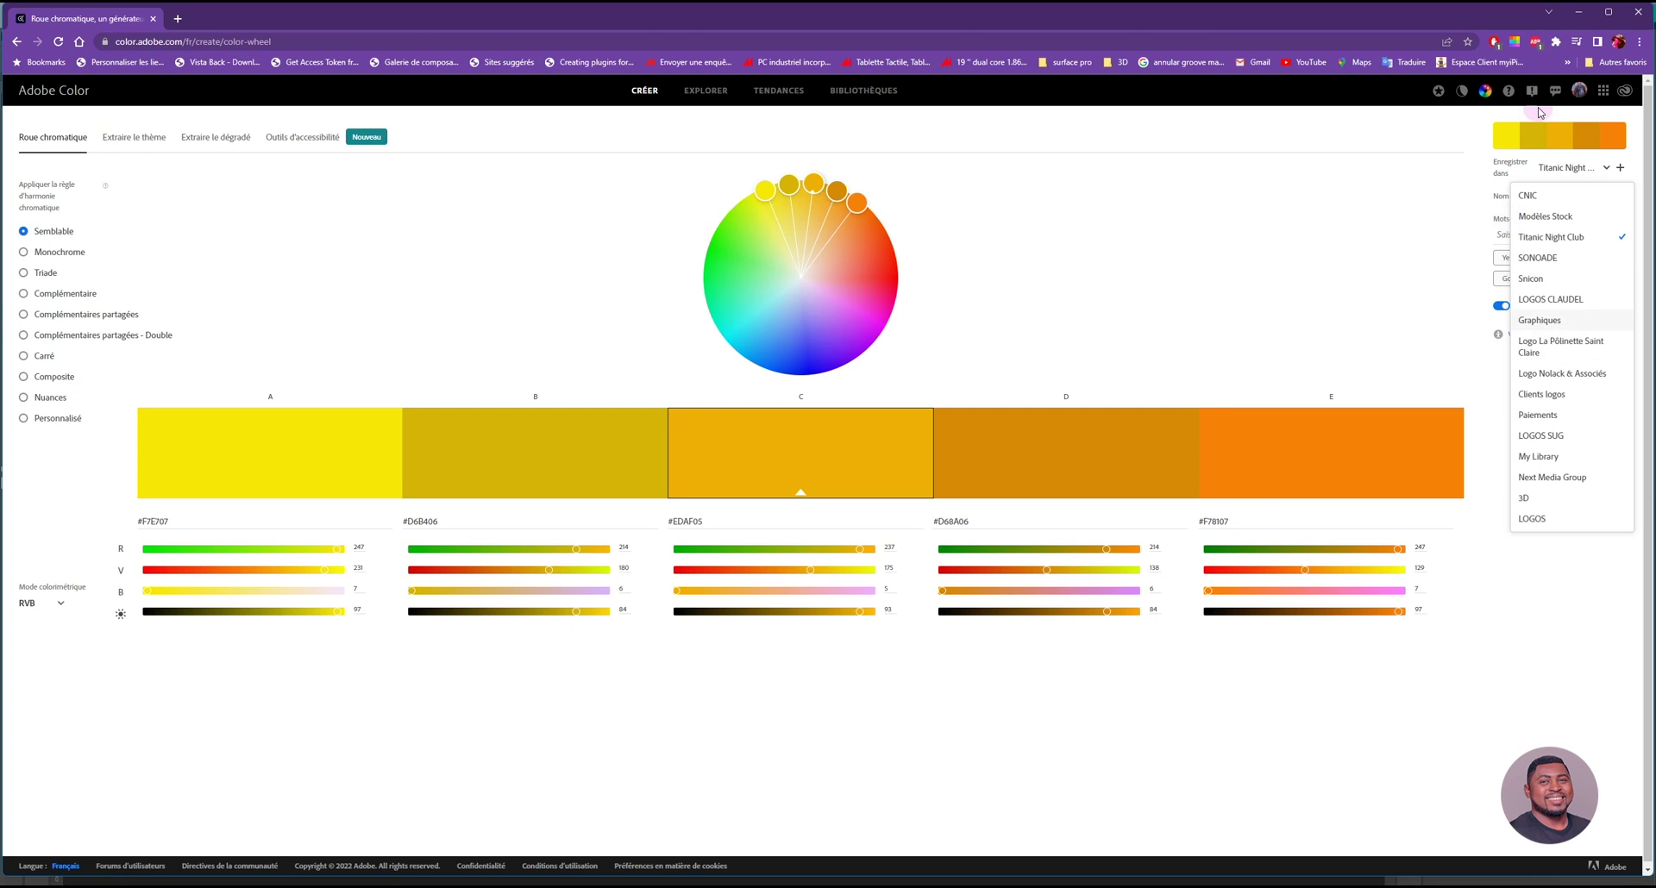
click(1404, 312)
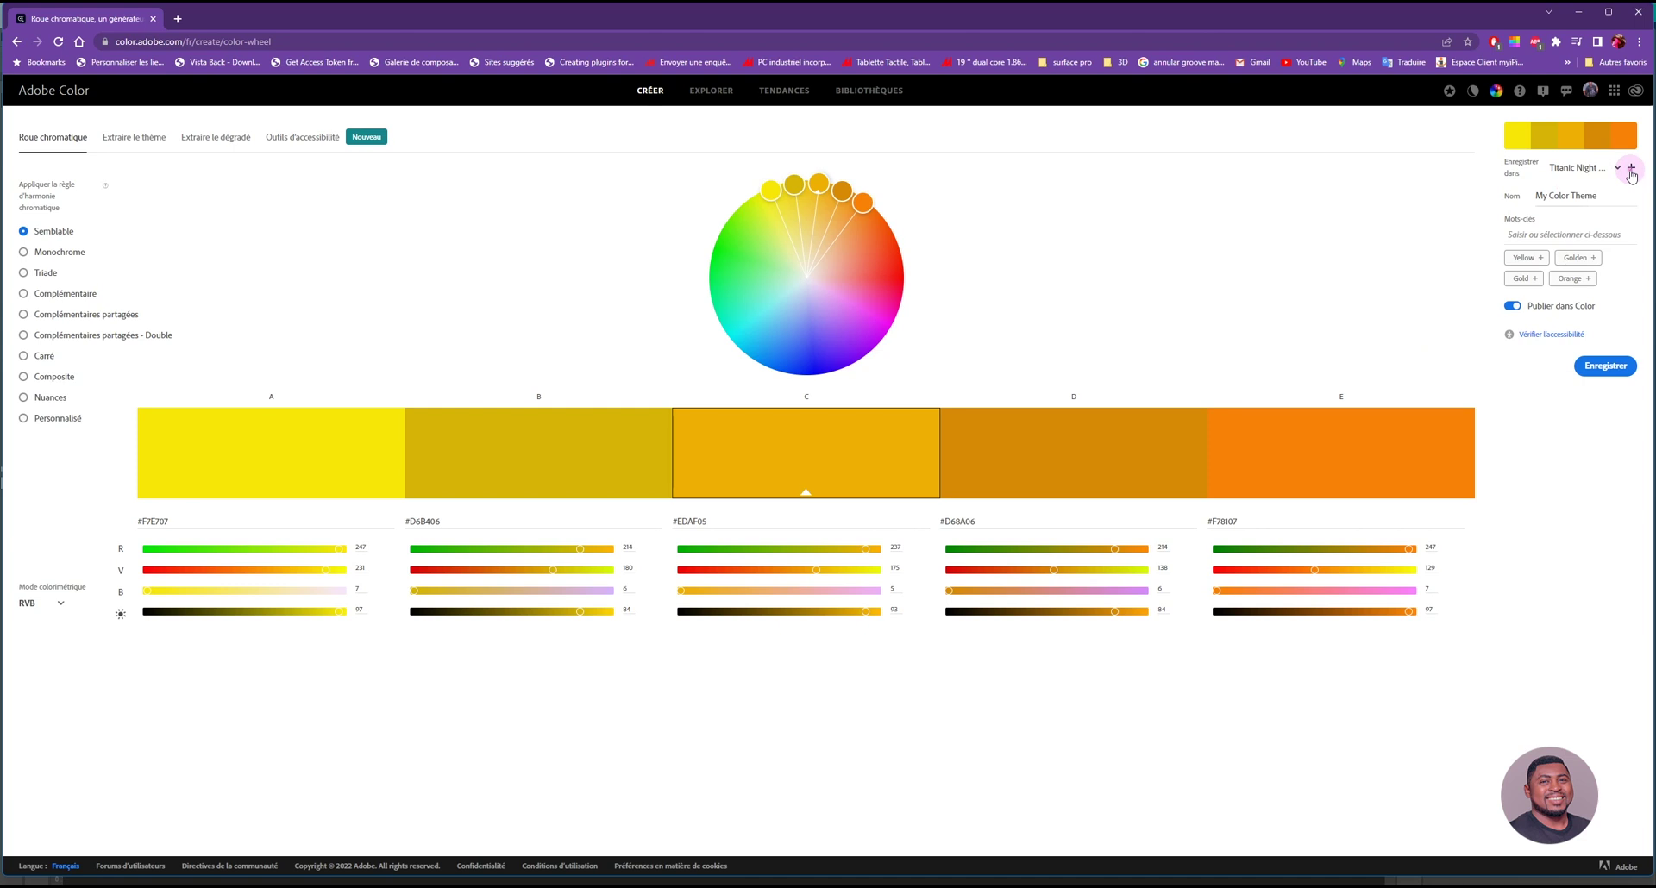
click(1631, 170)
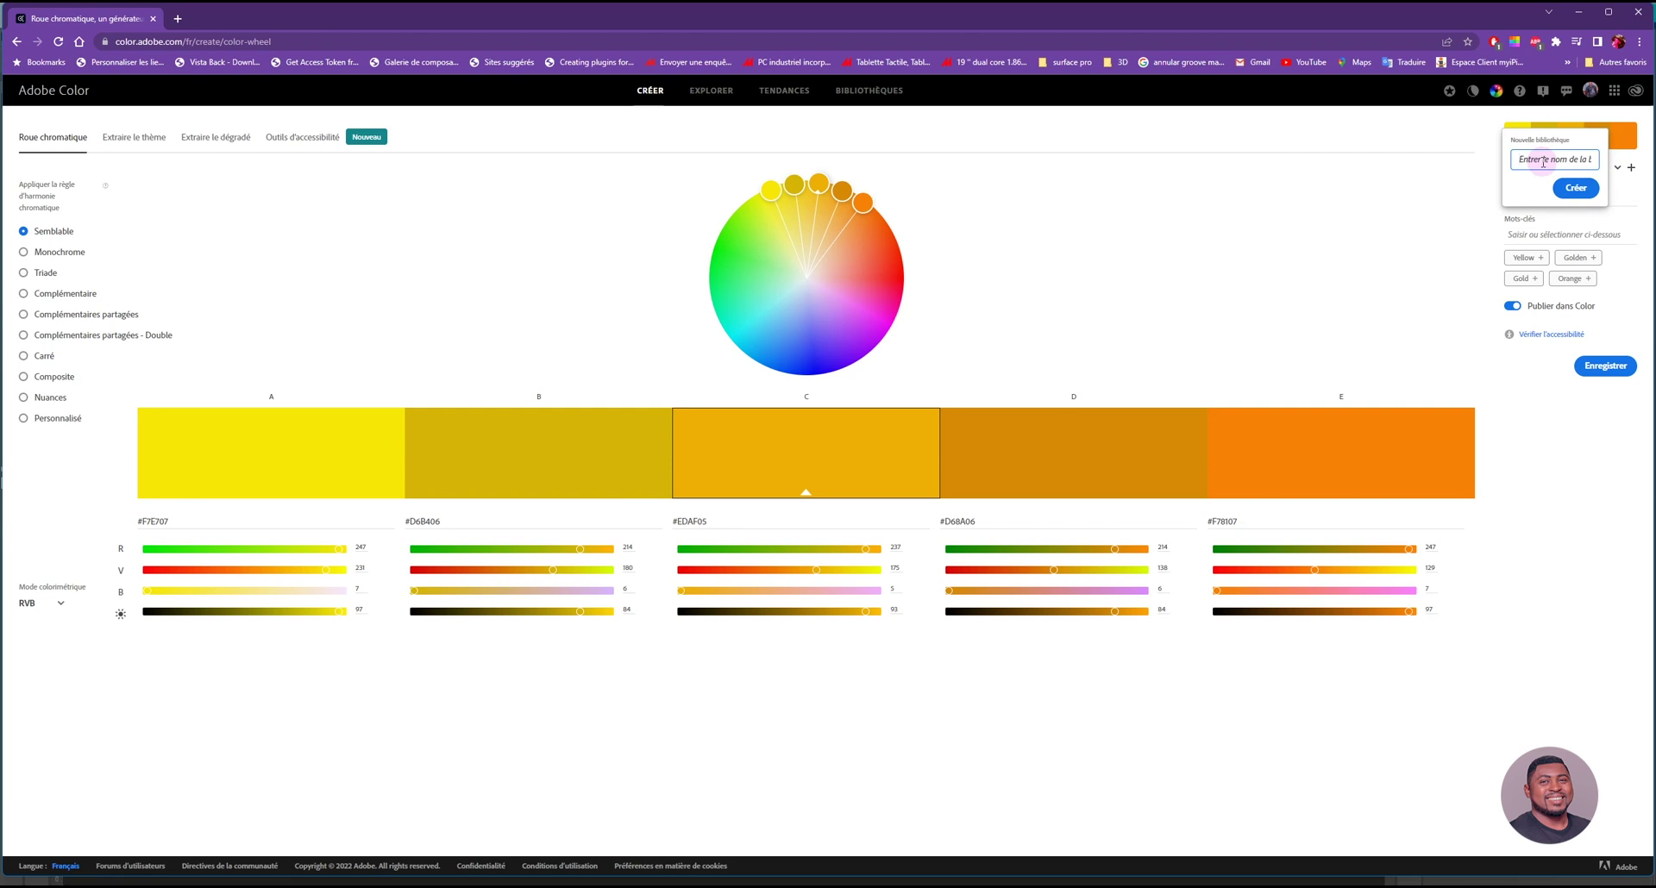
text(Exercice)
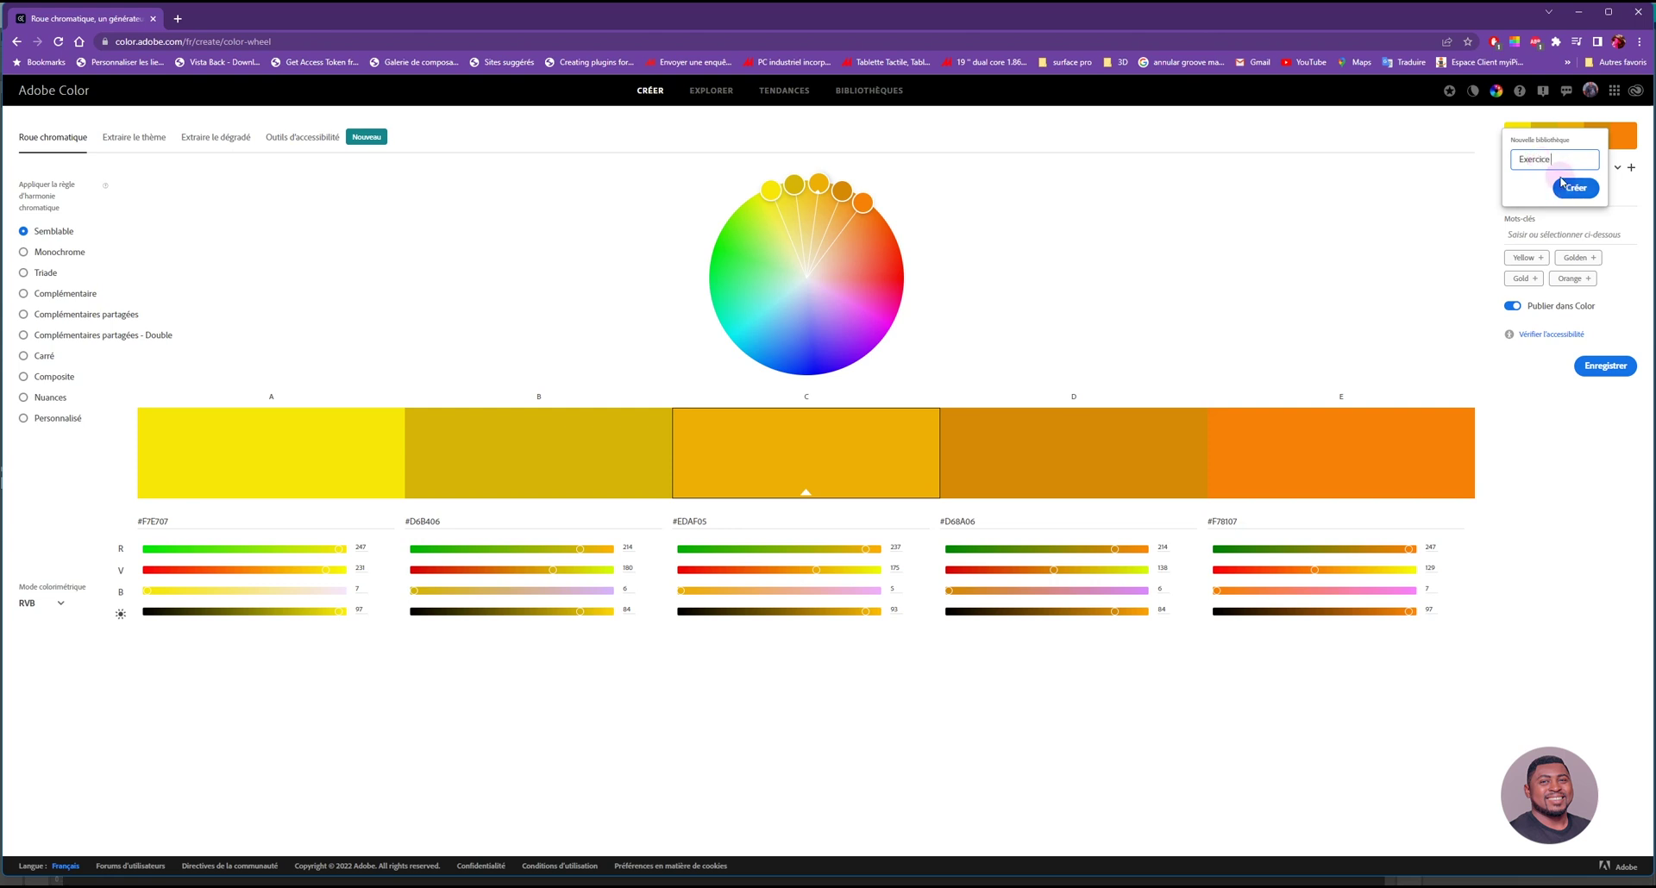
text(theme)
text( de couleu)
text(r)
right_click(1547, 161)
click(1495, 170)
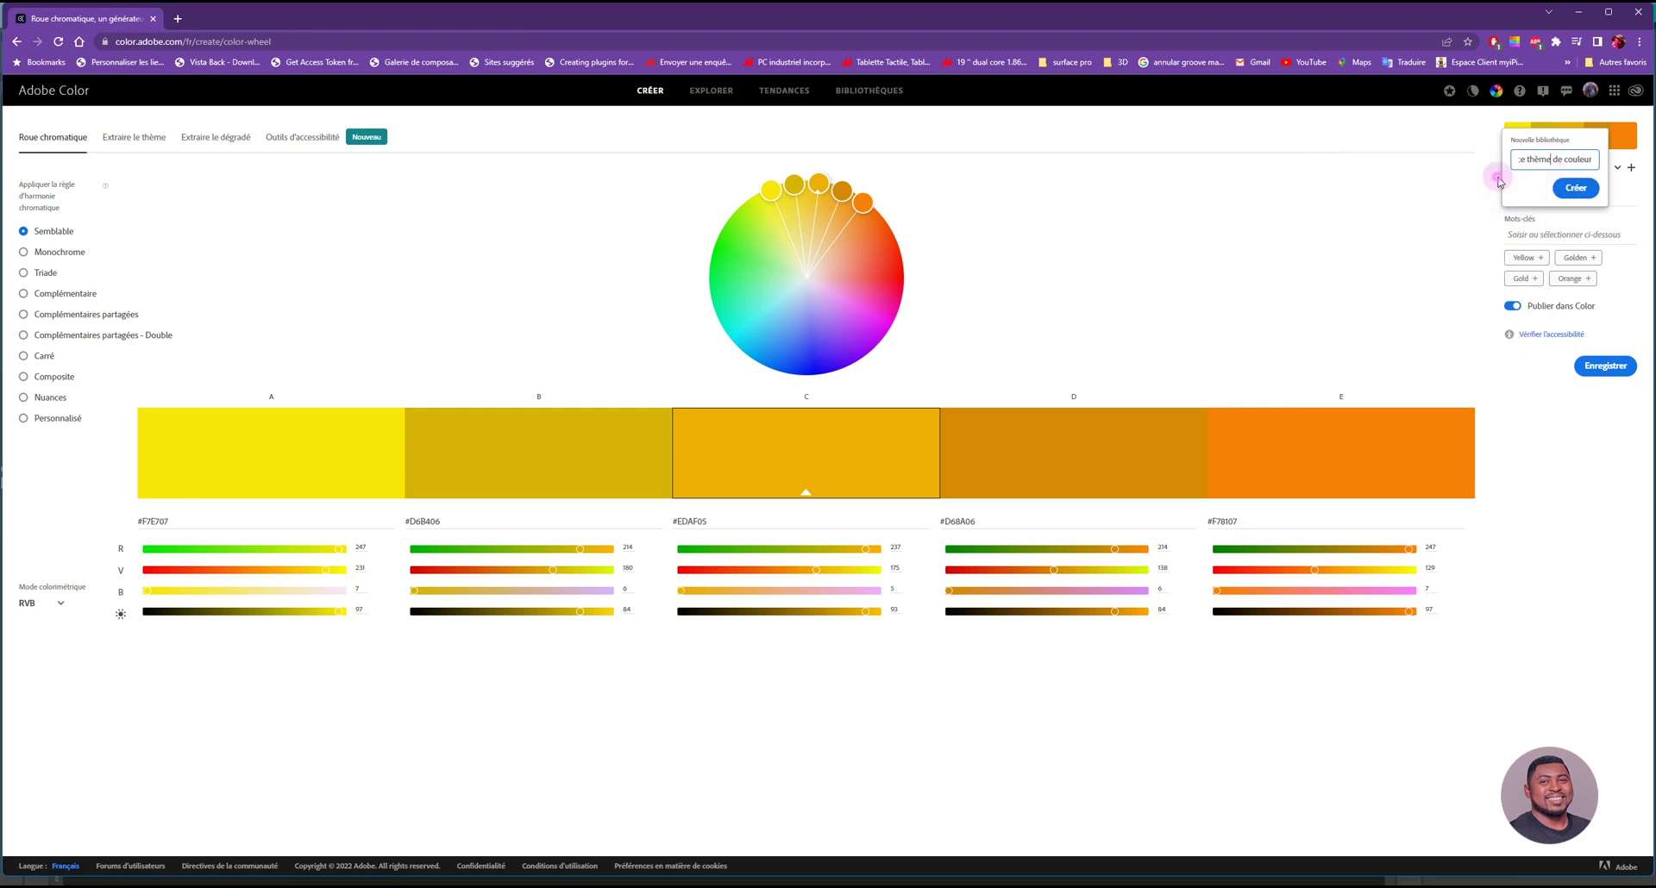
click(1577, 189)
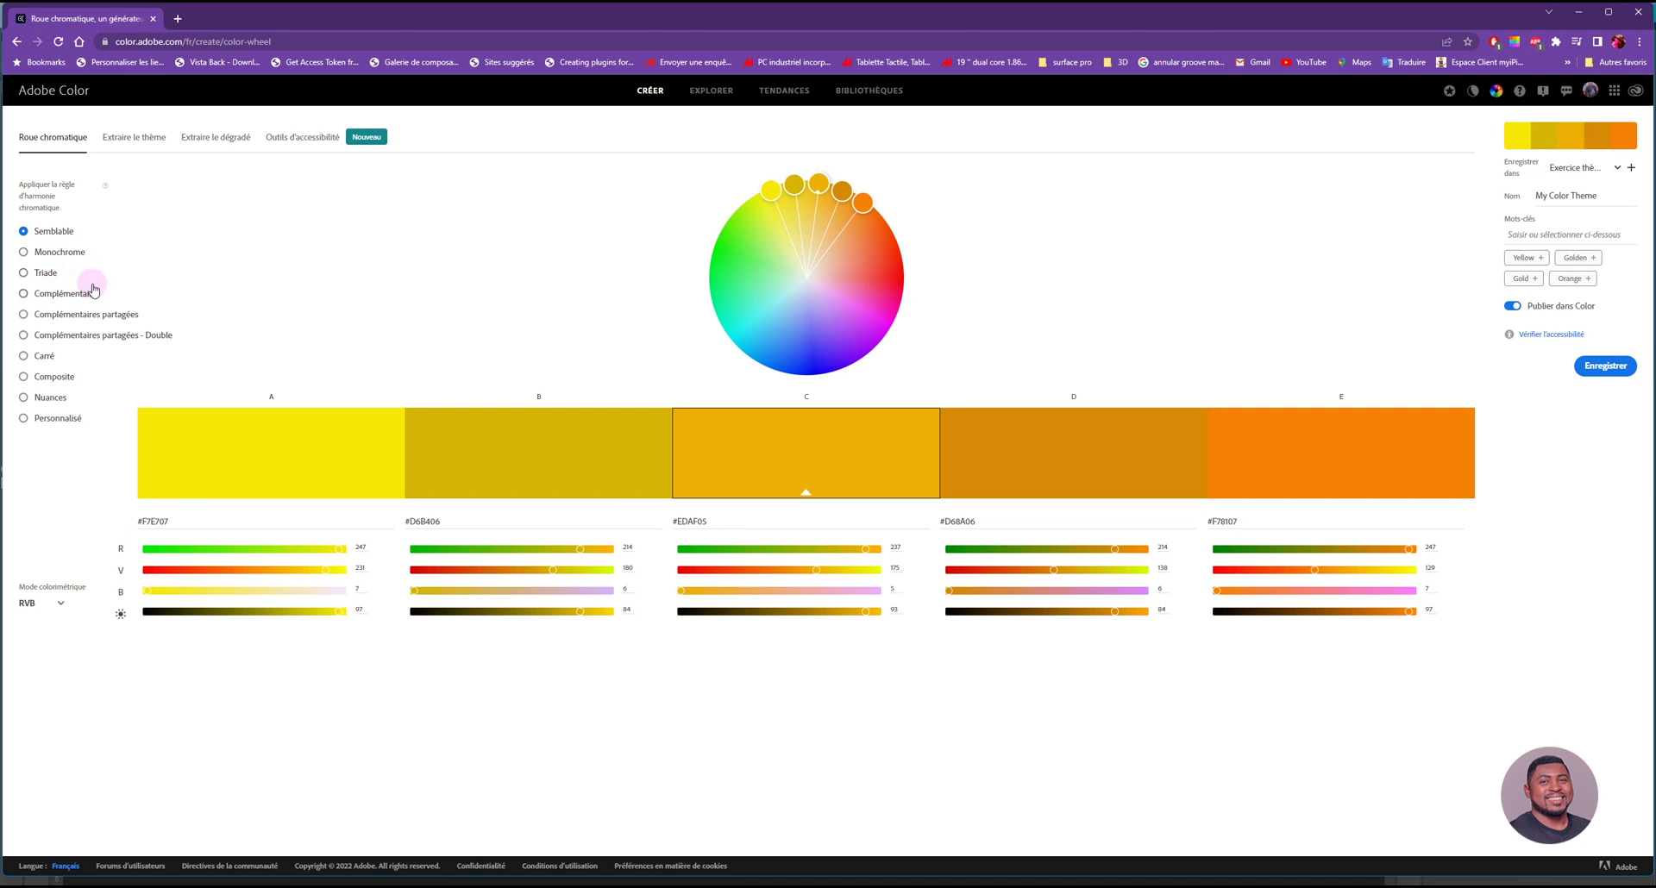
Try the harmony rules on the colour wheel from Complémentaire through Carré, Composite and Nuances to Personnalisé.
click(57, 294)
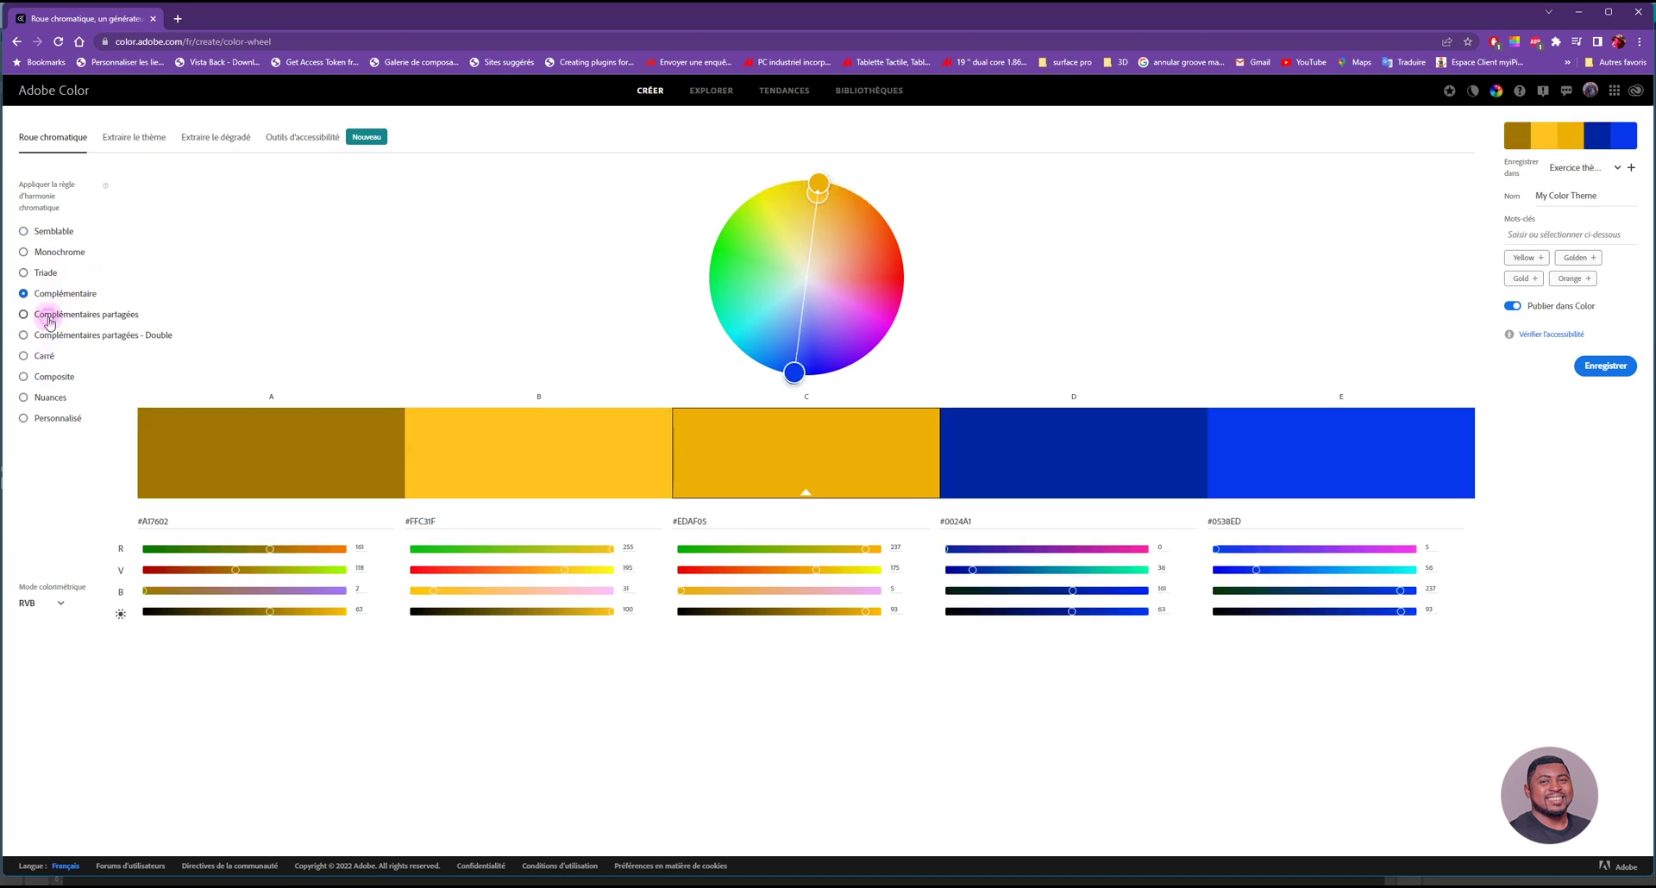
click(49, 319)
click(50, 336)
click(44, 361)
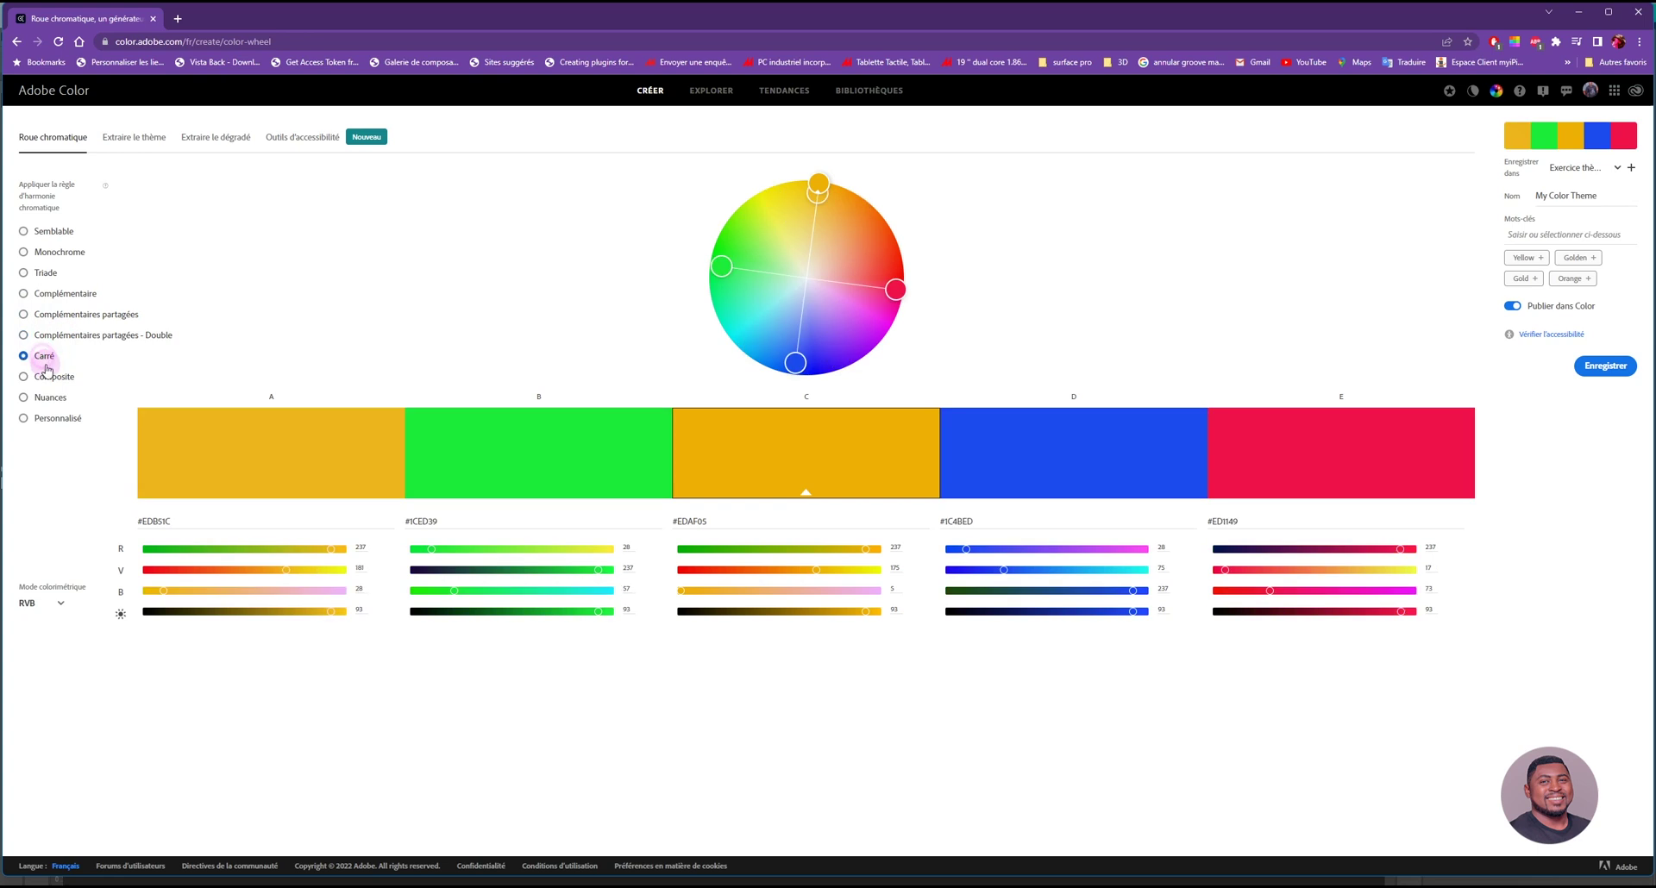
click(48, 376)
click(48, 398)
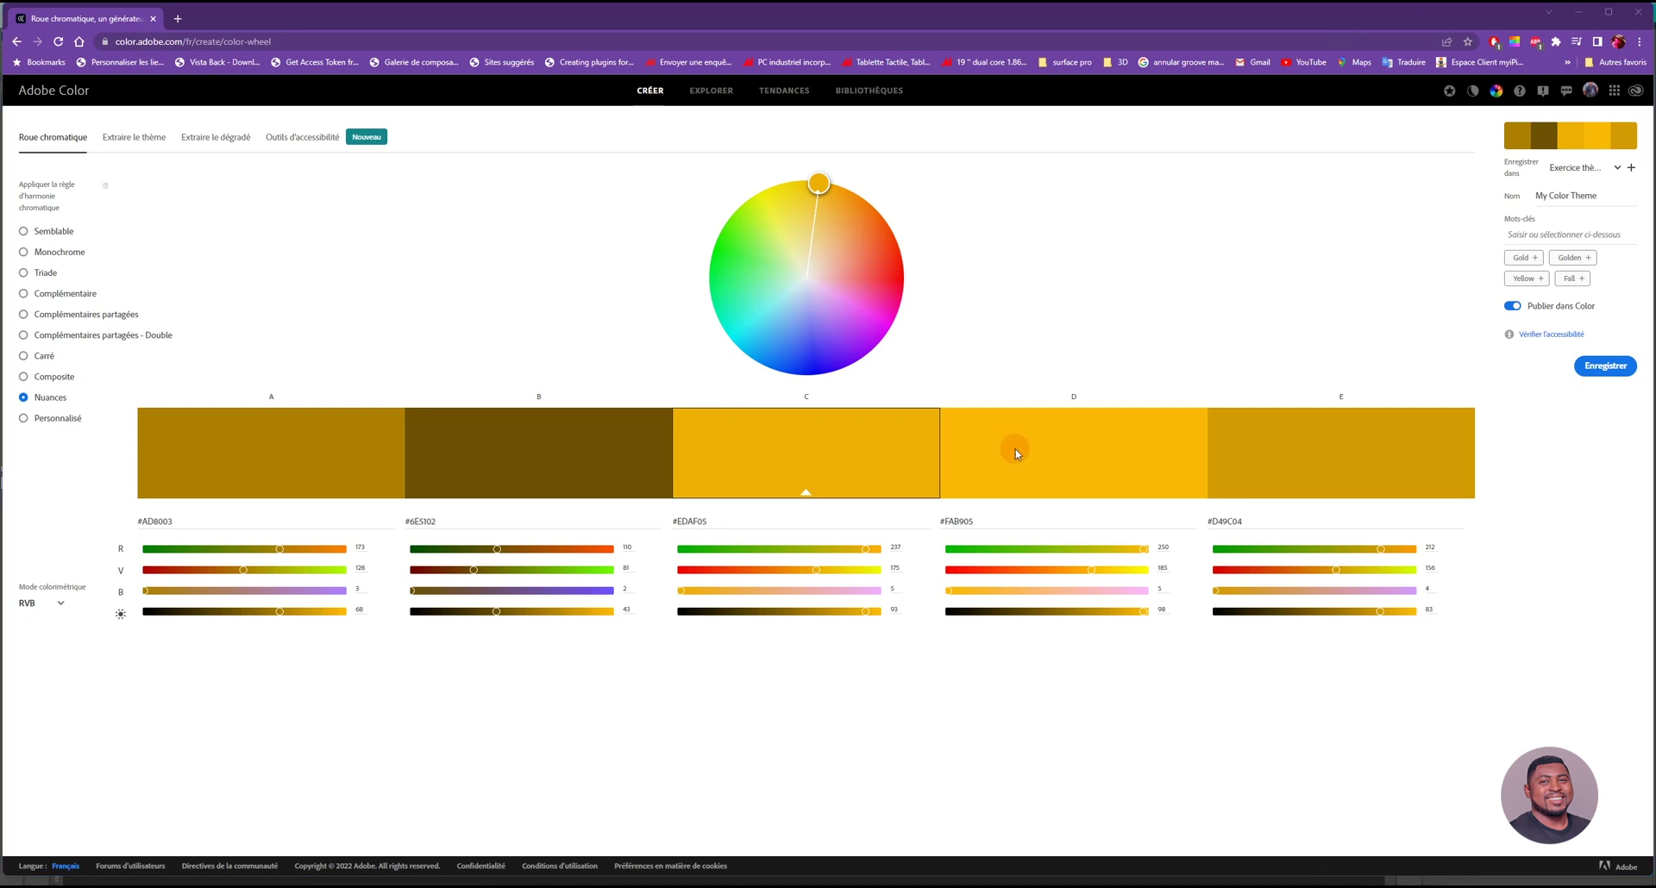
click(61, 418)
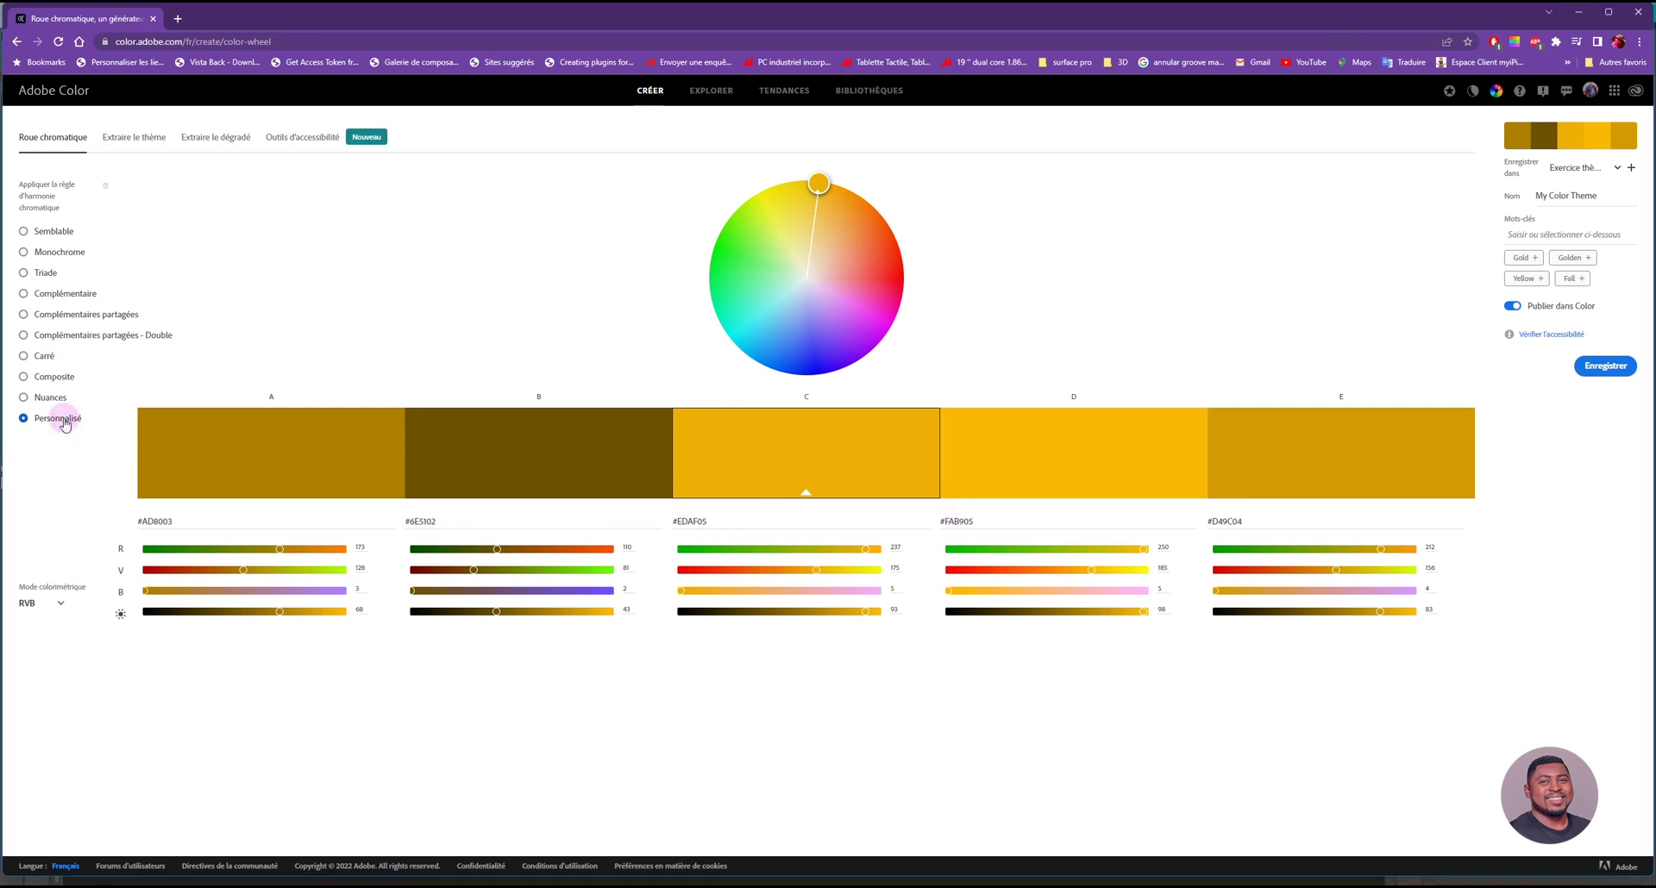
Extract a colour theme from the photo IMG_8640 and copy the hex codes of its first and last colours.
click(145, 140)
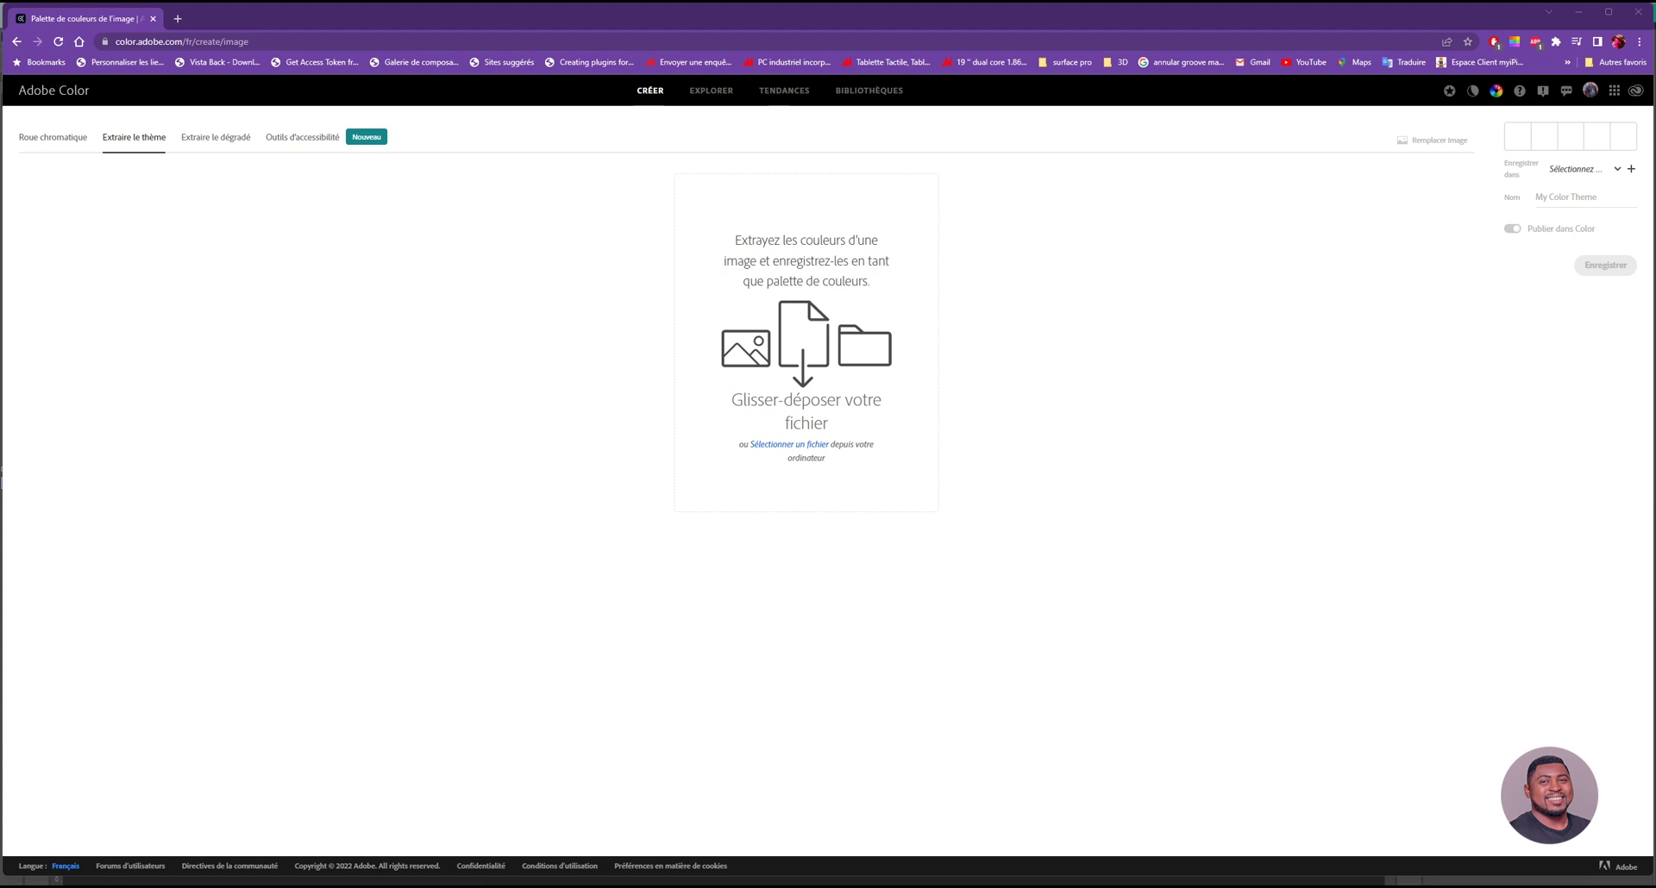
drag(1652, 604, 818, 412)
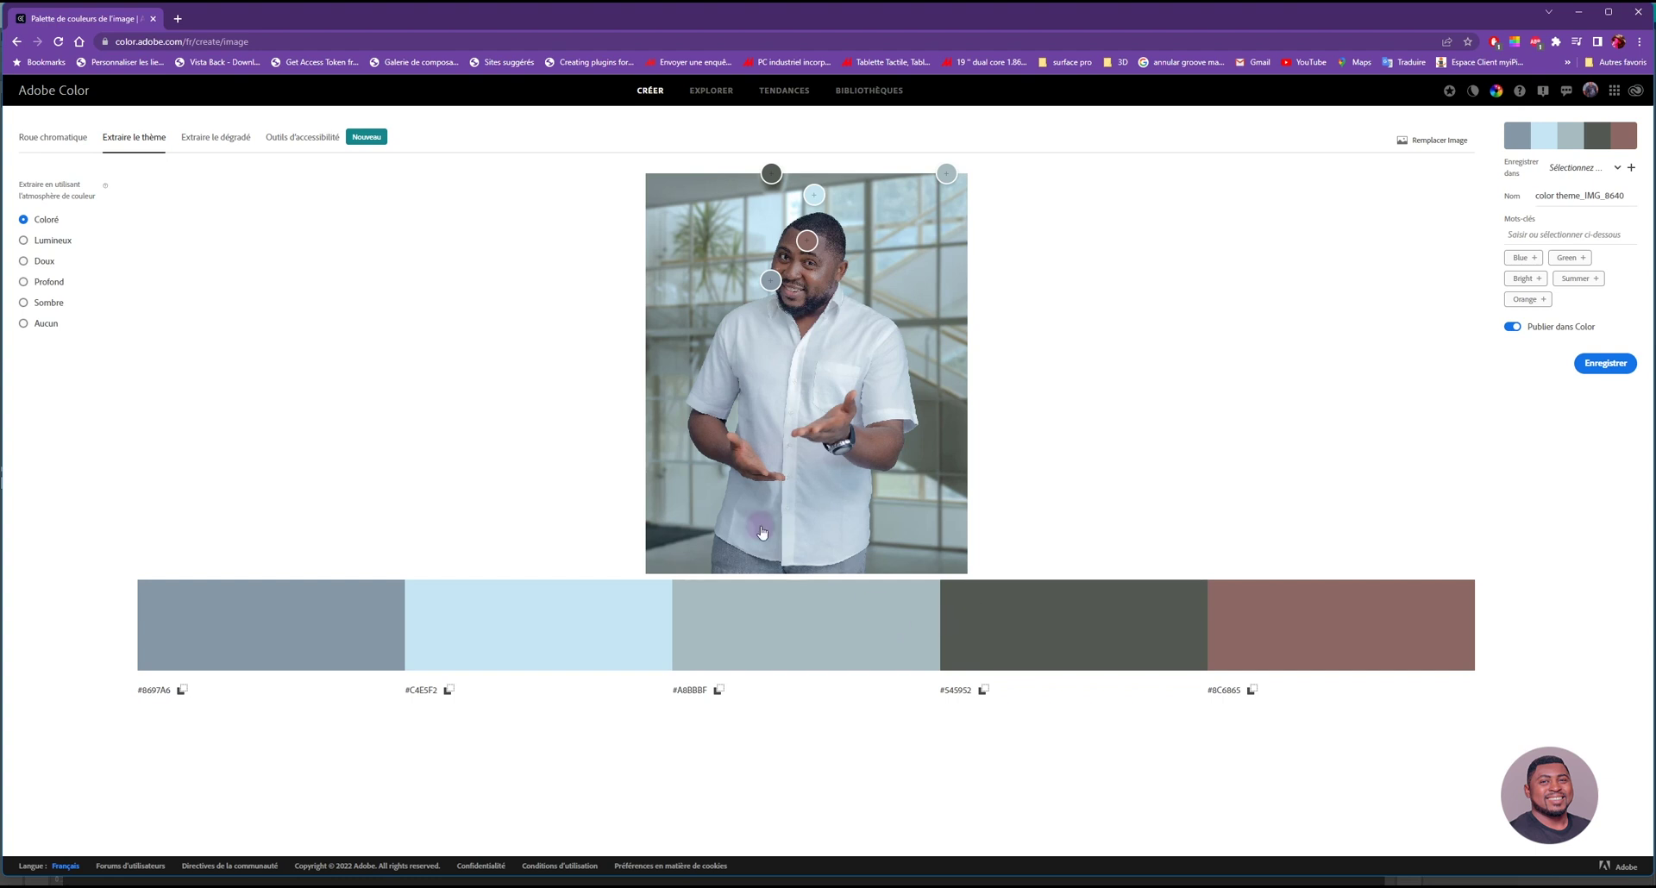
click(773, 341)
click(183, 691)
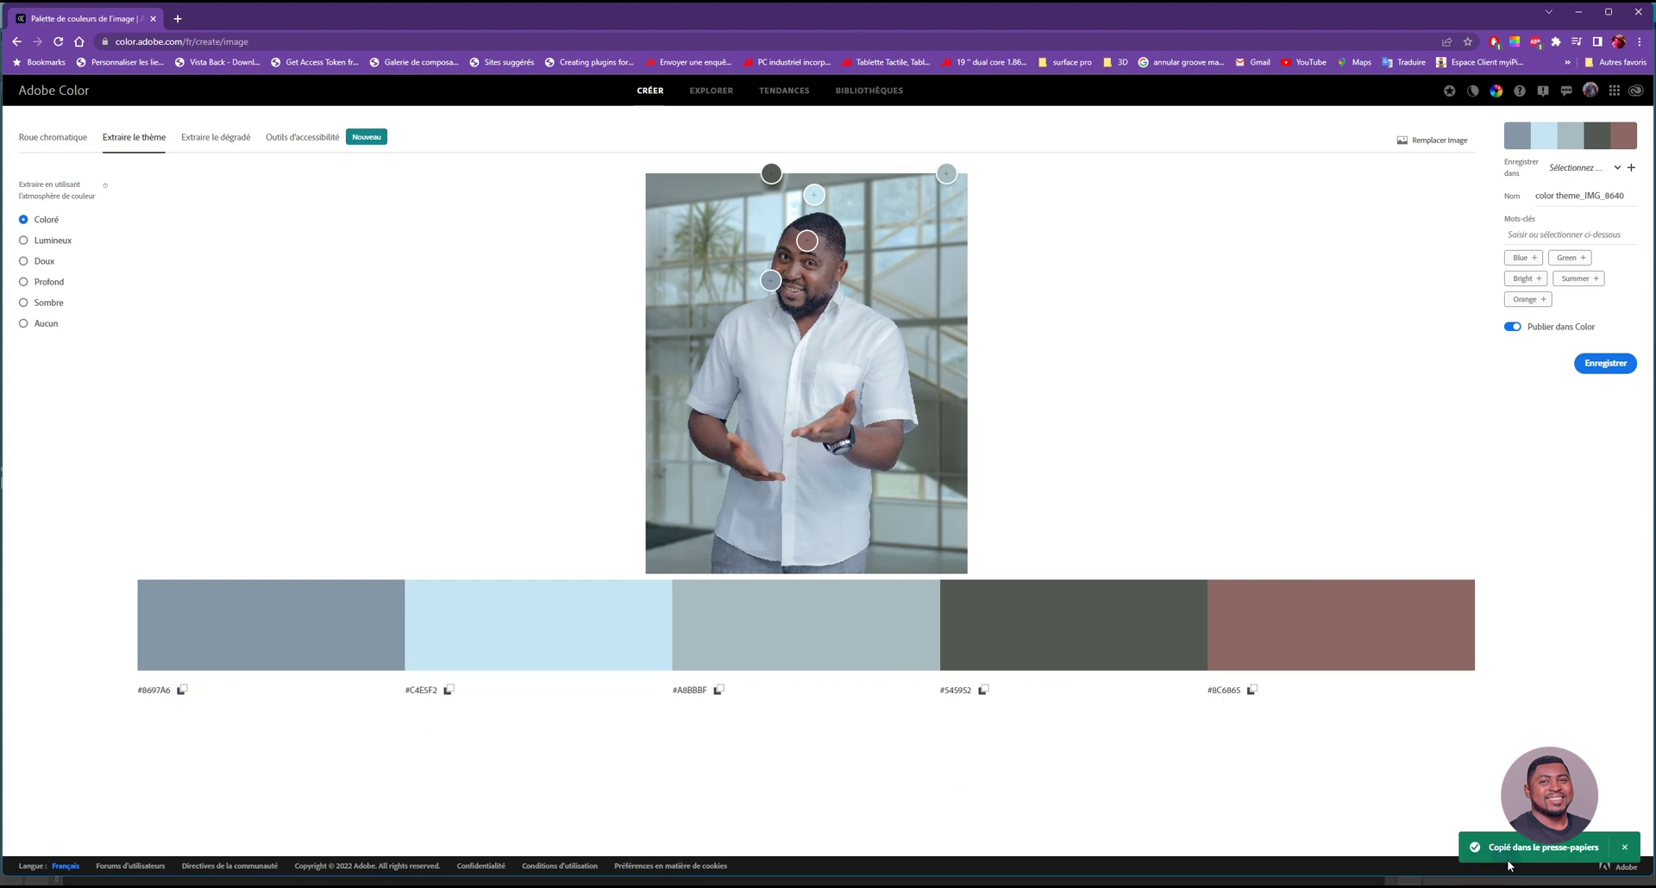
click(1252, 692)
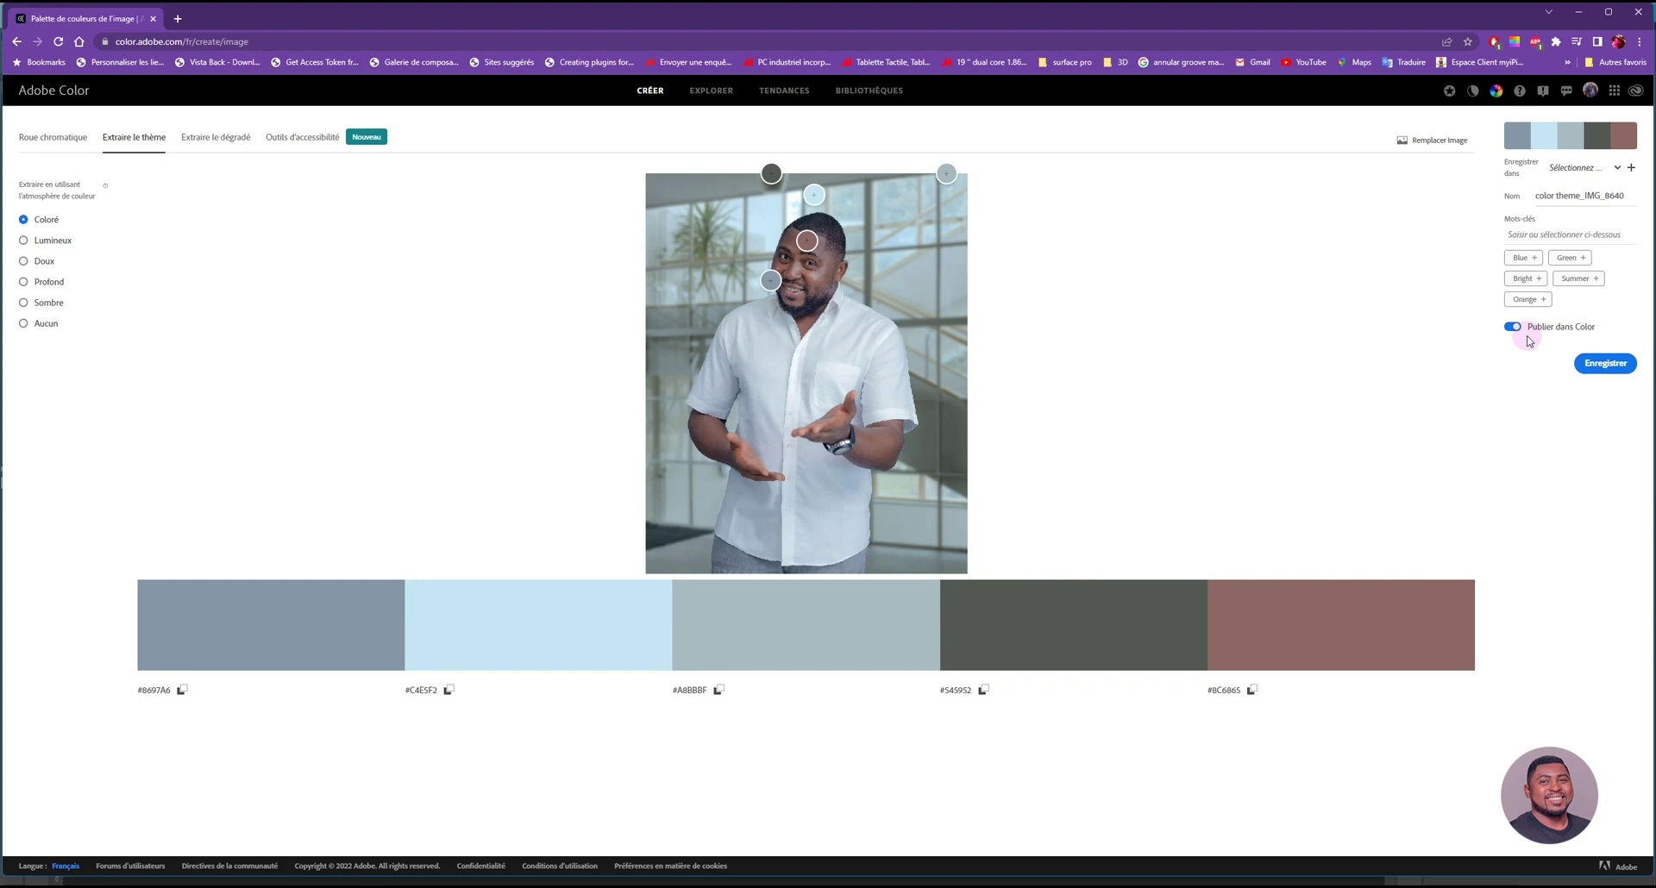
Rename the extracted colour theme as "Thème 1" and save it.
triple_click(1611, 195)
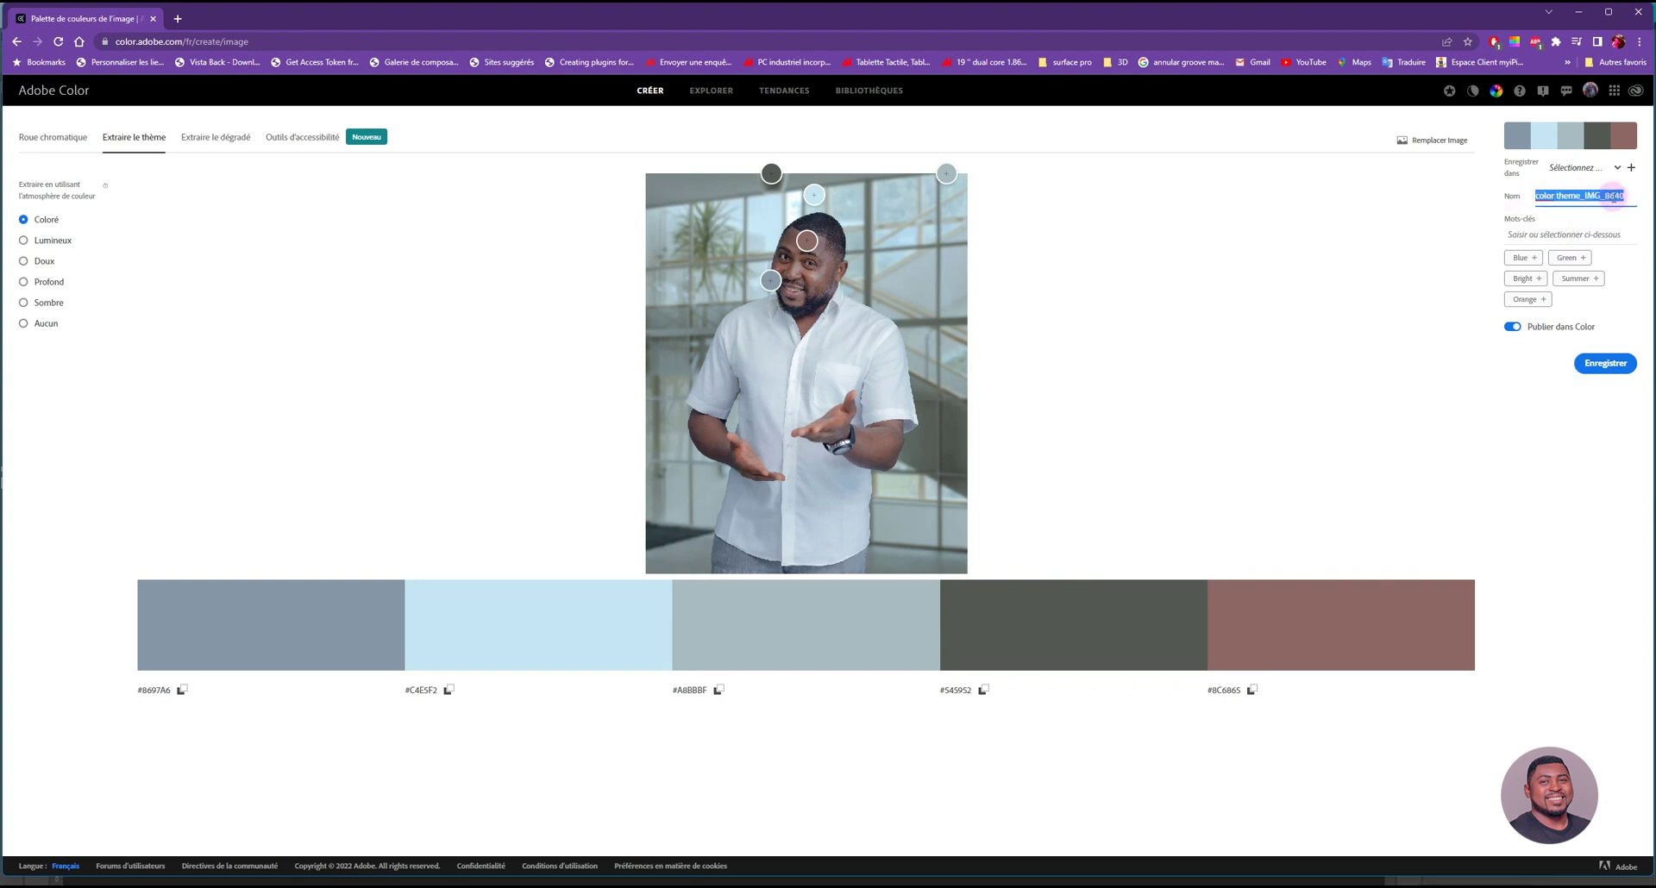
text(Theme 1)
right_click(1551, 196)
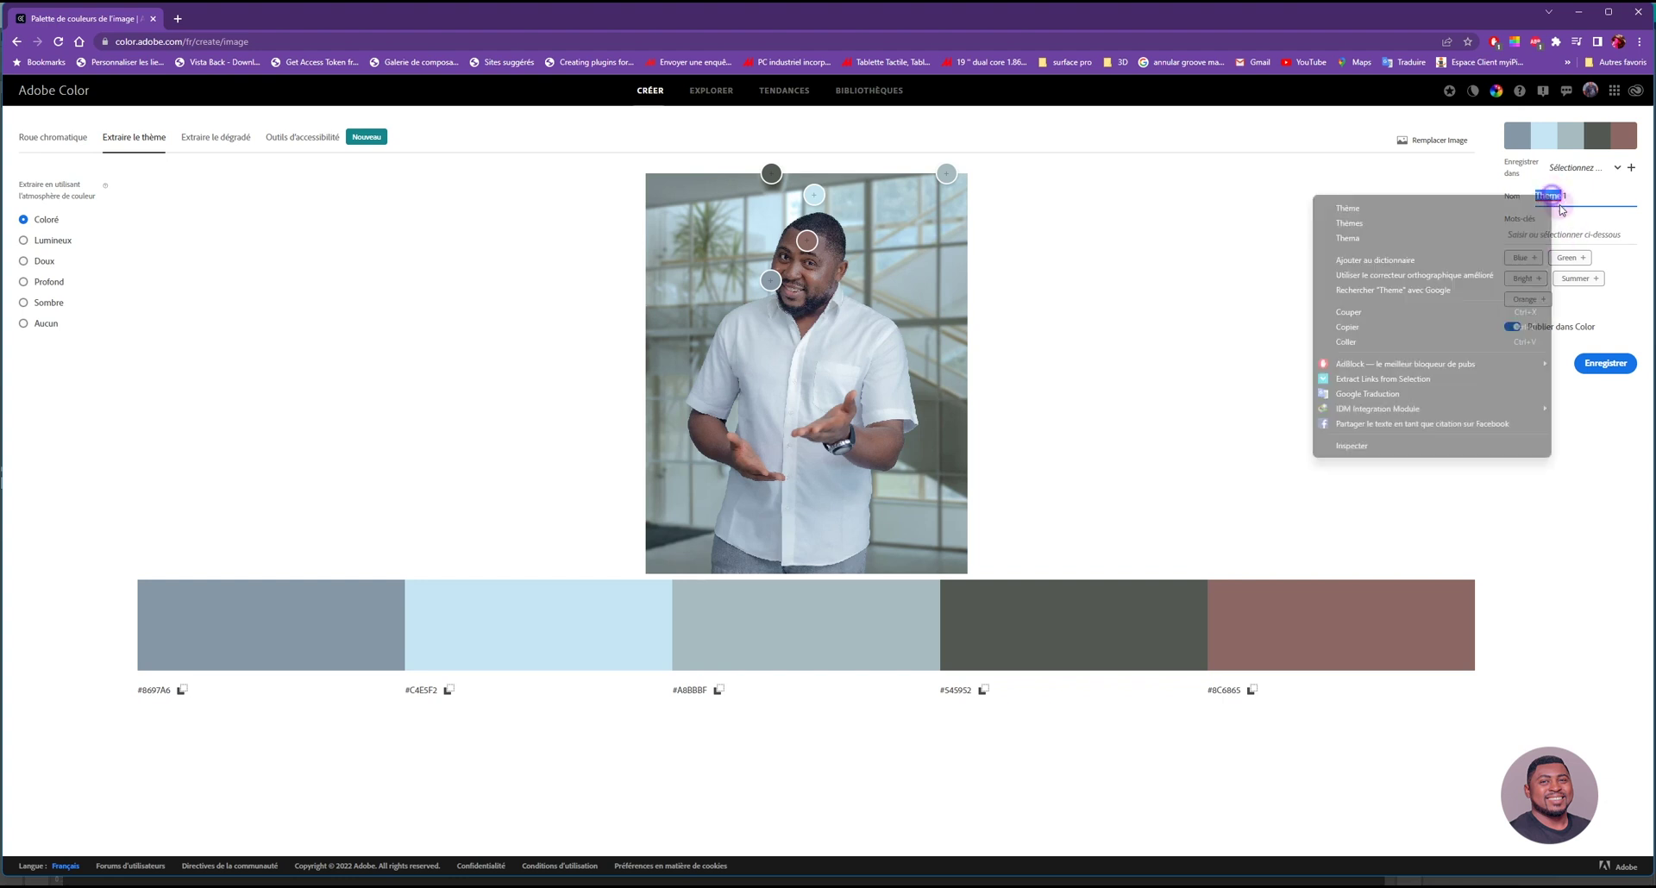
click(1510, 210)
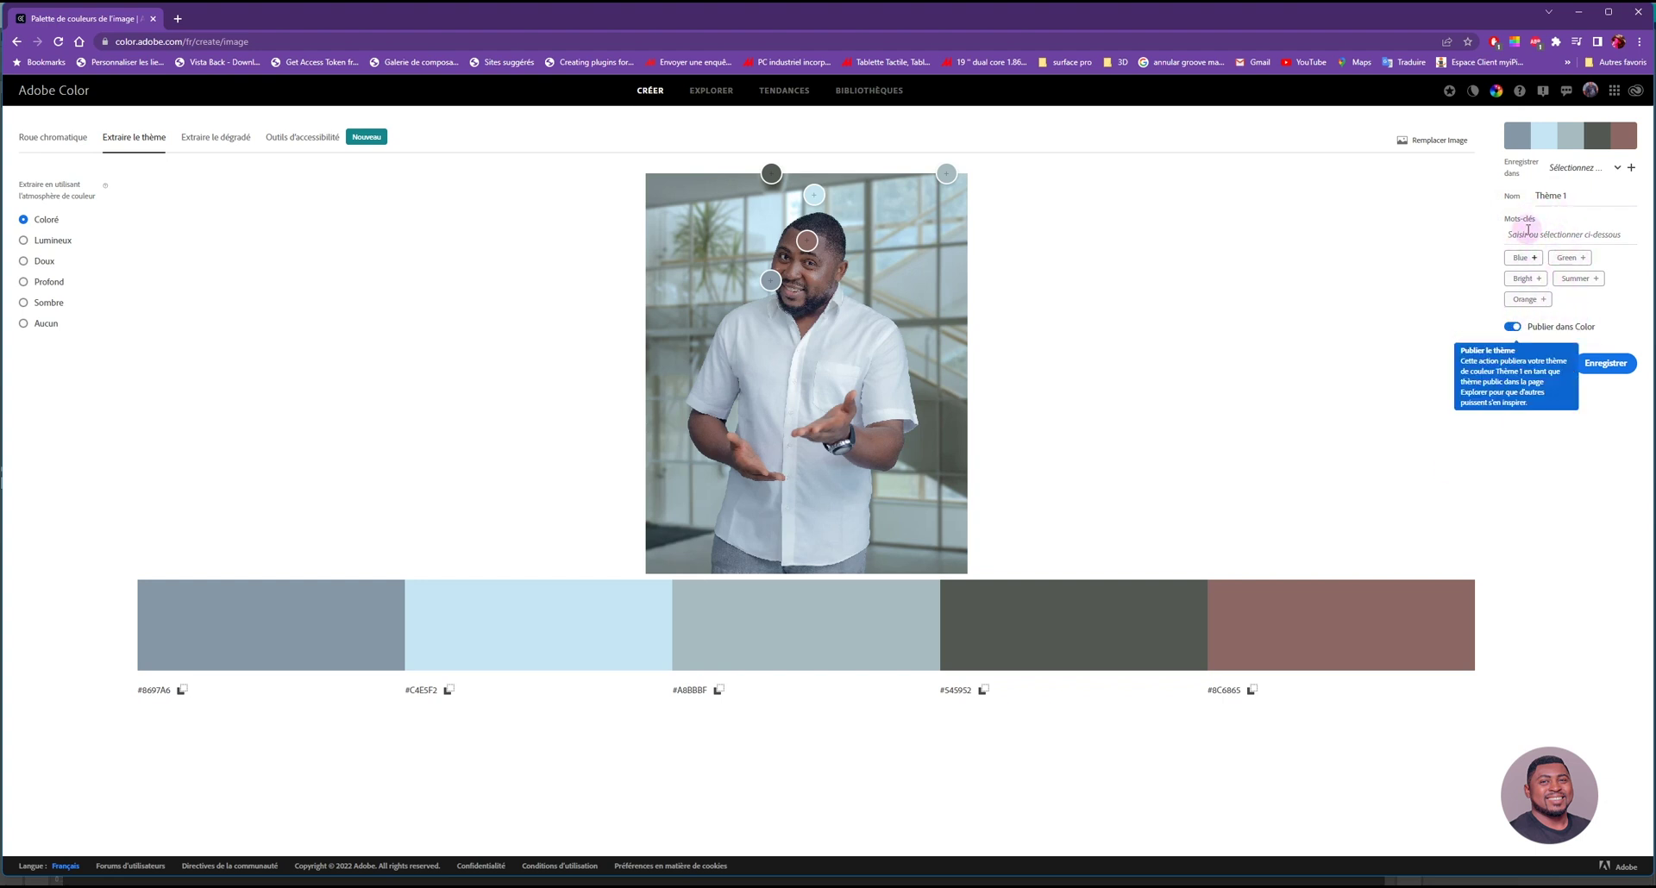
click(1610, 365)
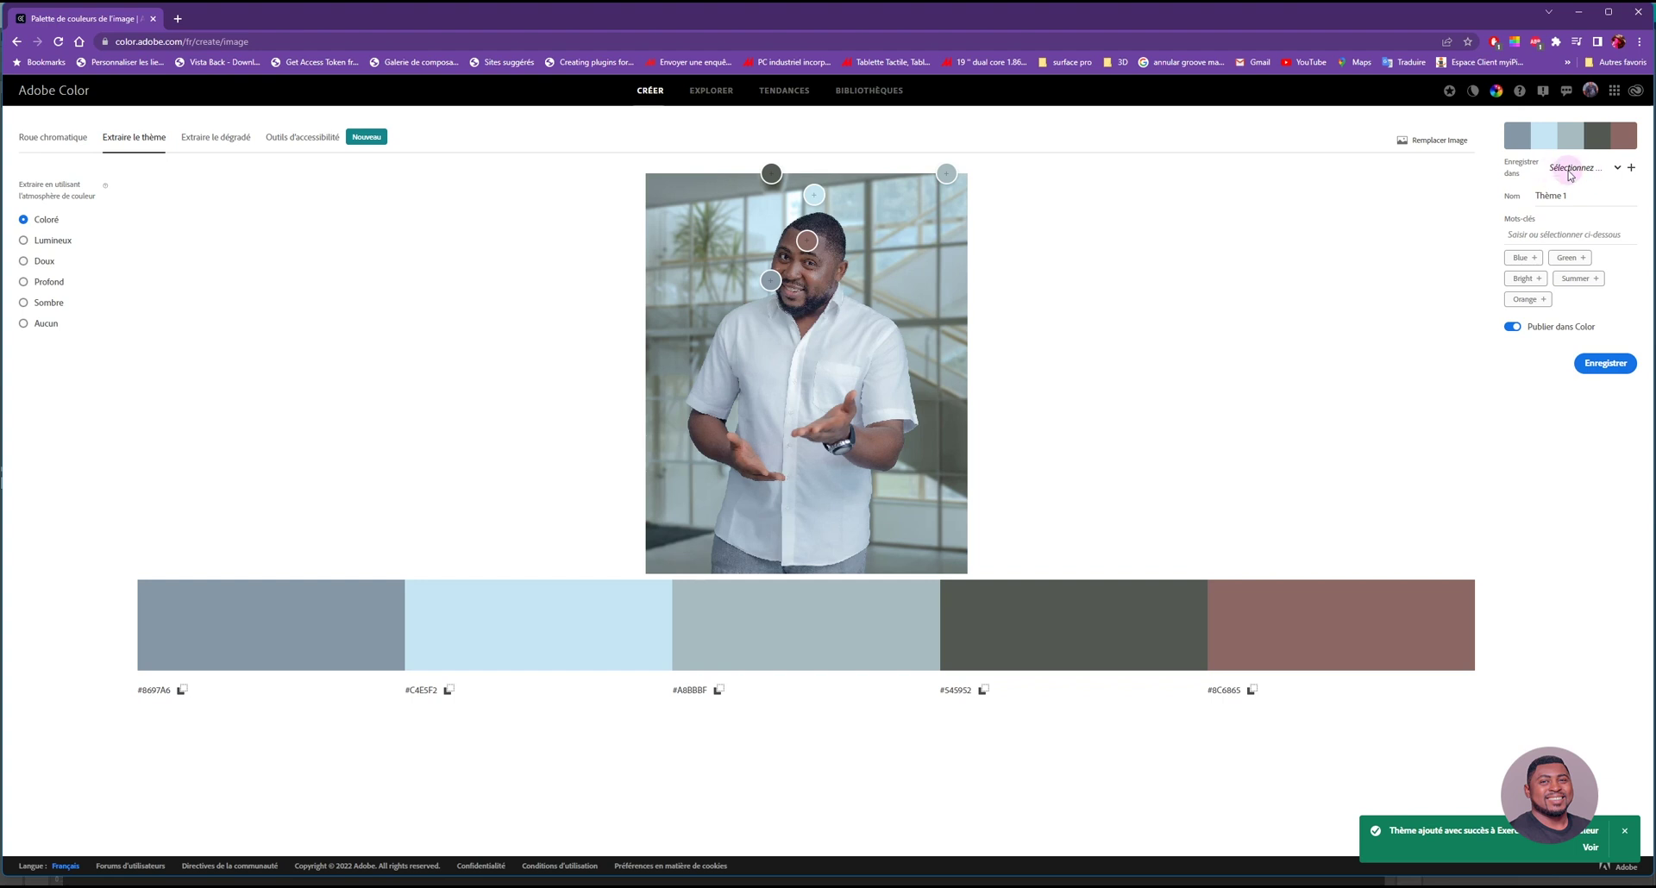
Choose the library "Exercice thème de couleur" as the destination and save Thème 1 to it.
click(1618, 169)
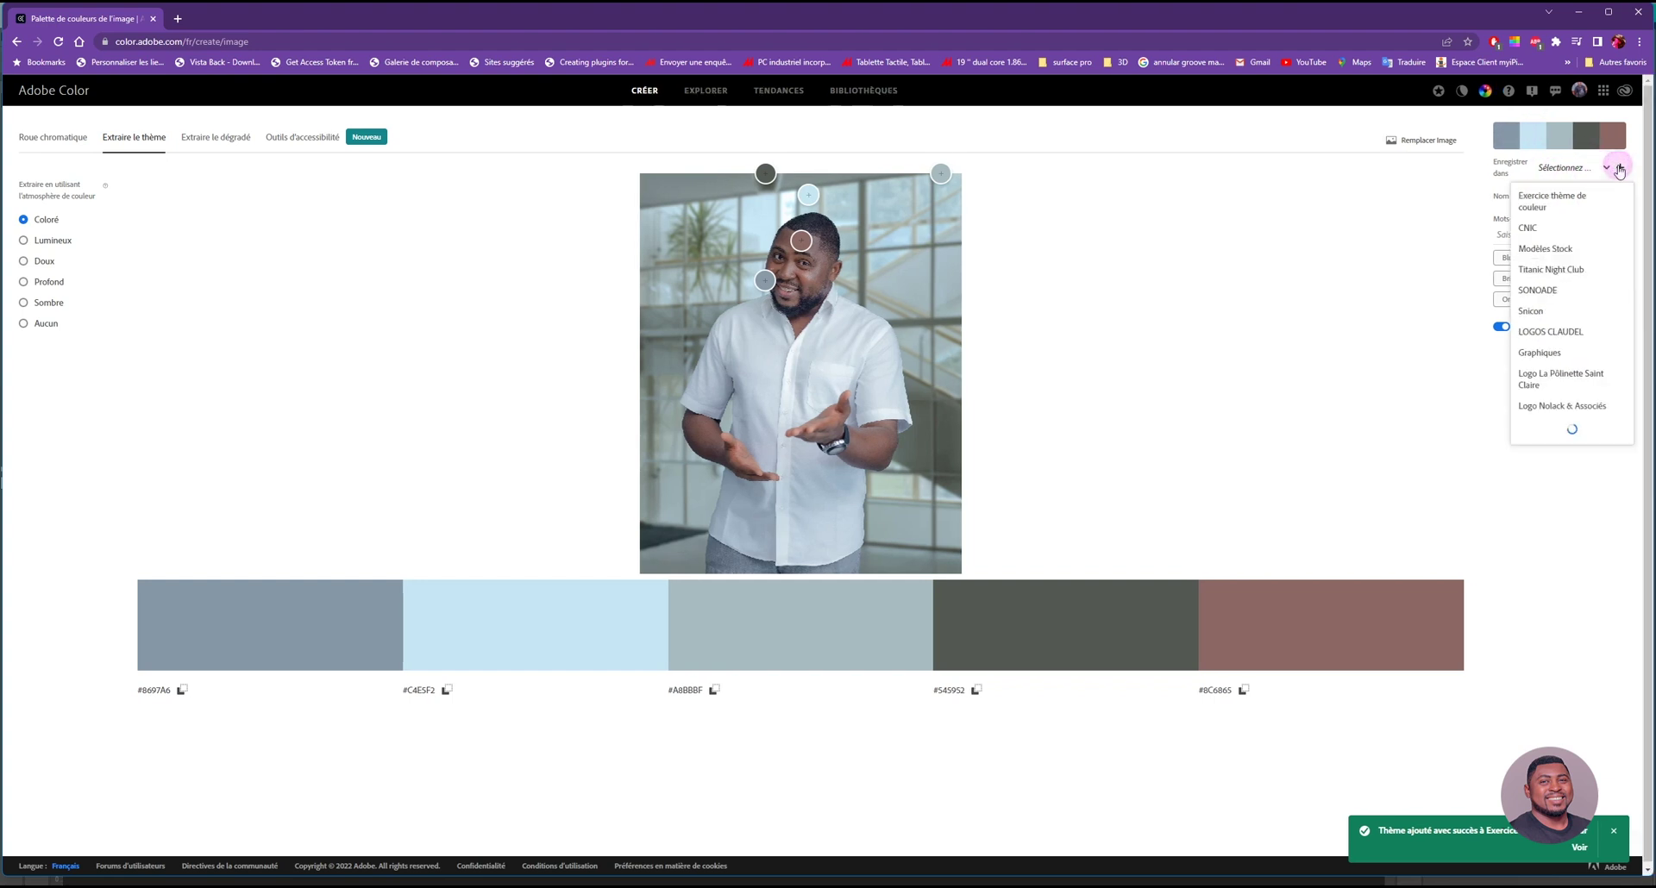
click(1555, 203)
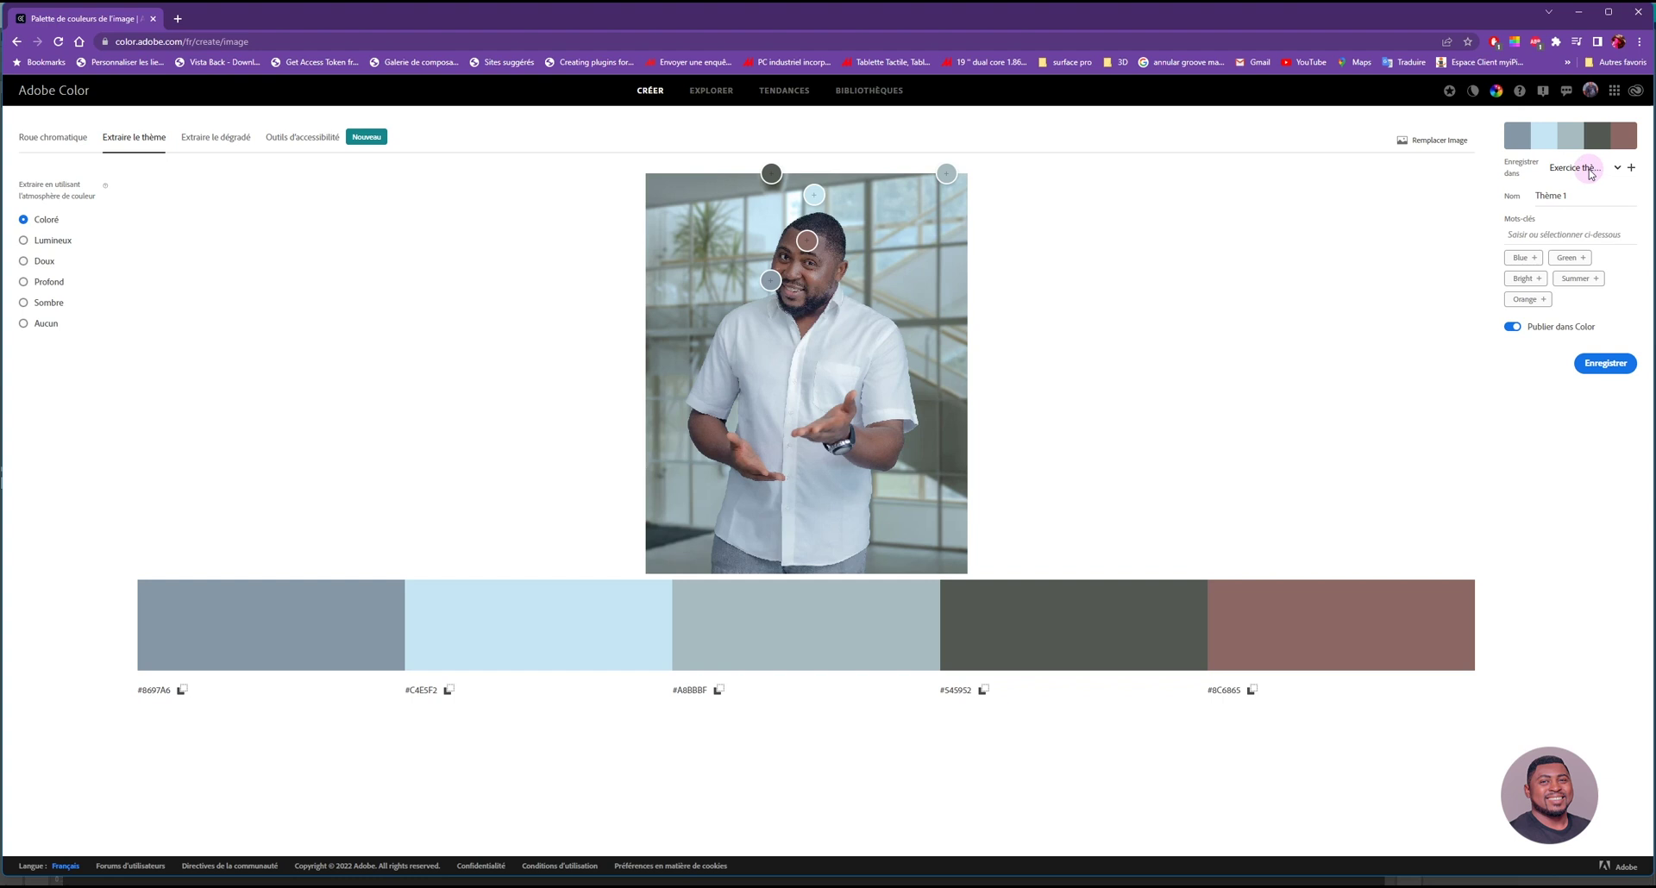
click(1605, 364)
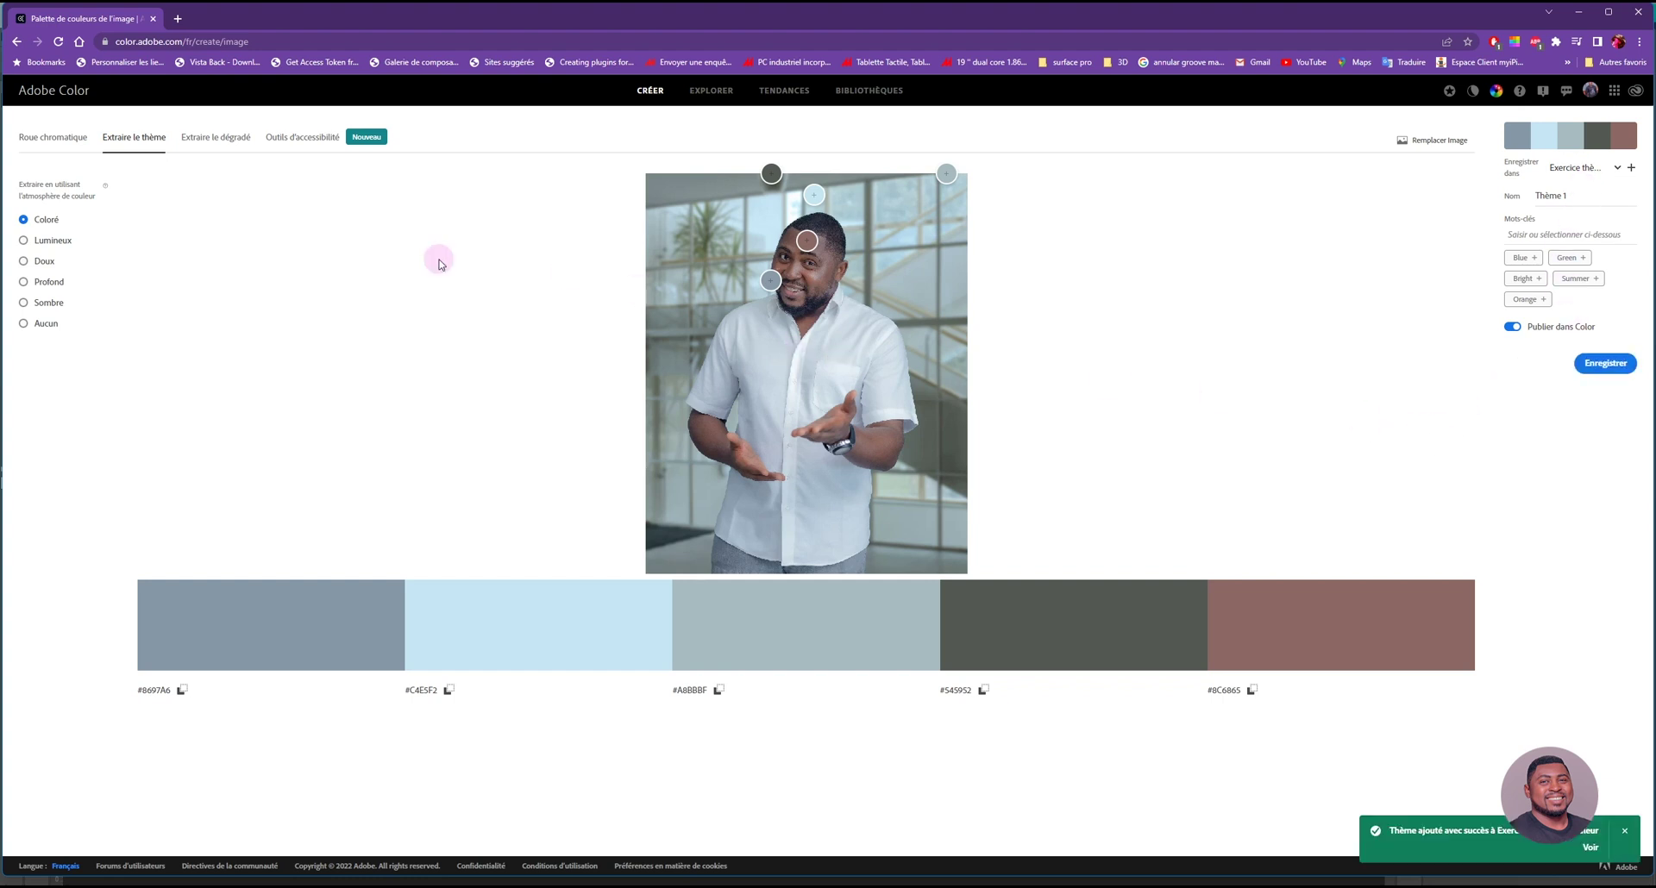
Extract a gradient from the photo, shift its middle stop toward the centre and reposition the three sampling points on the image.
click(215, 138)
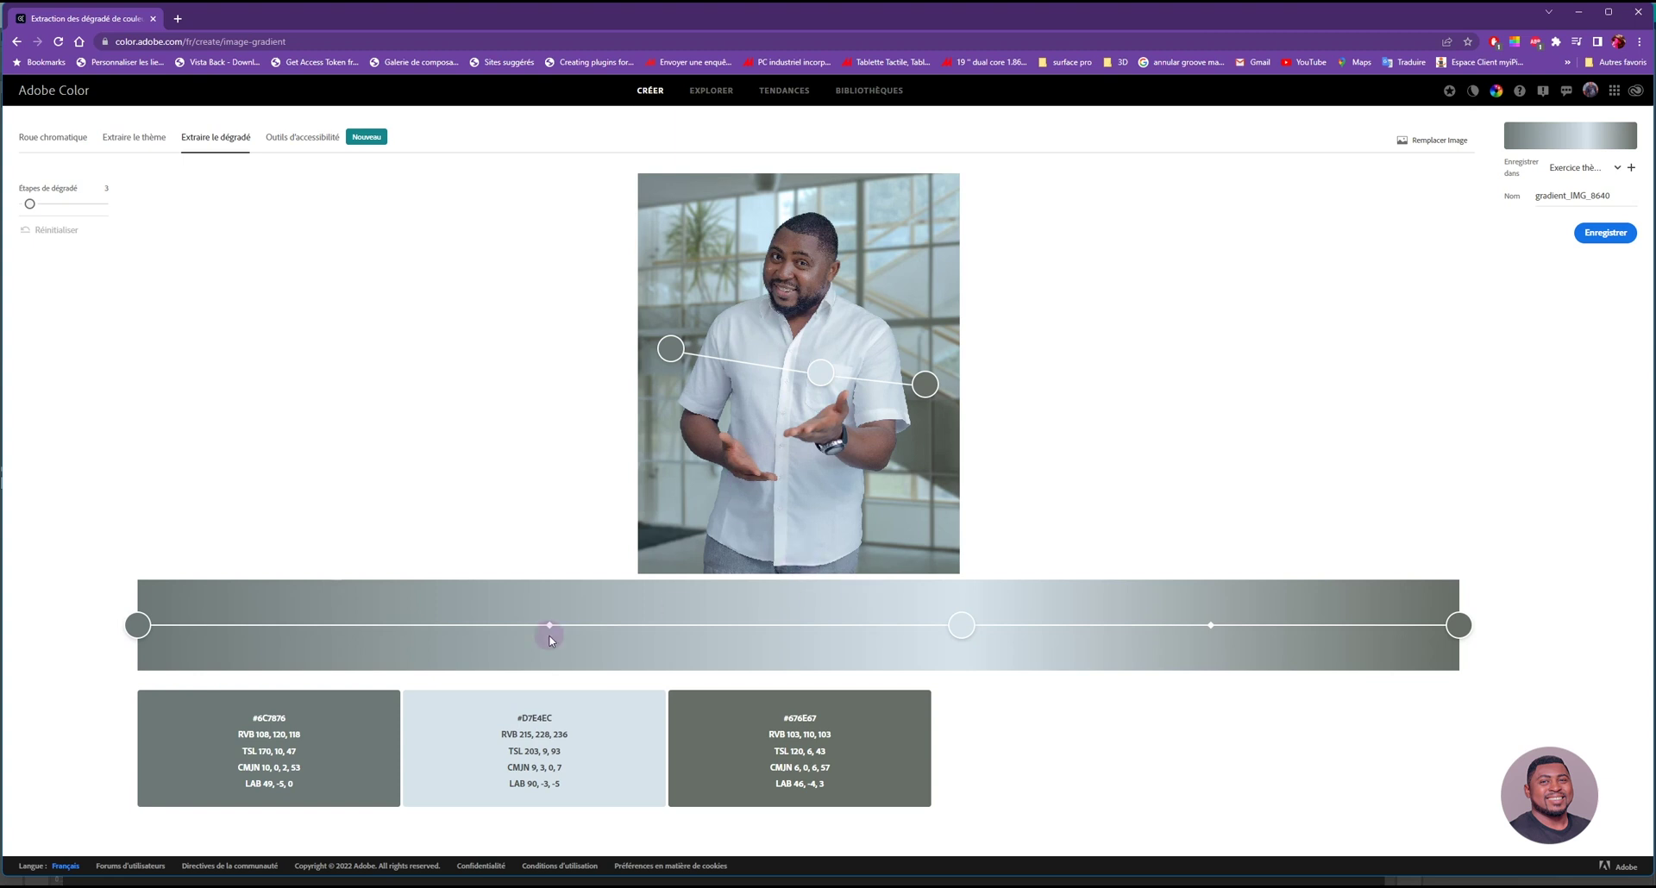
drag(962, 627, 859, 629)
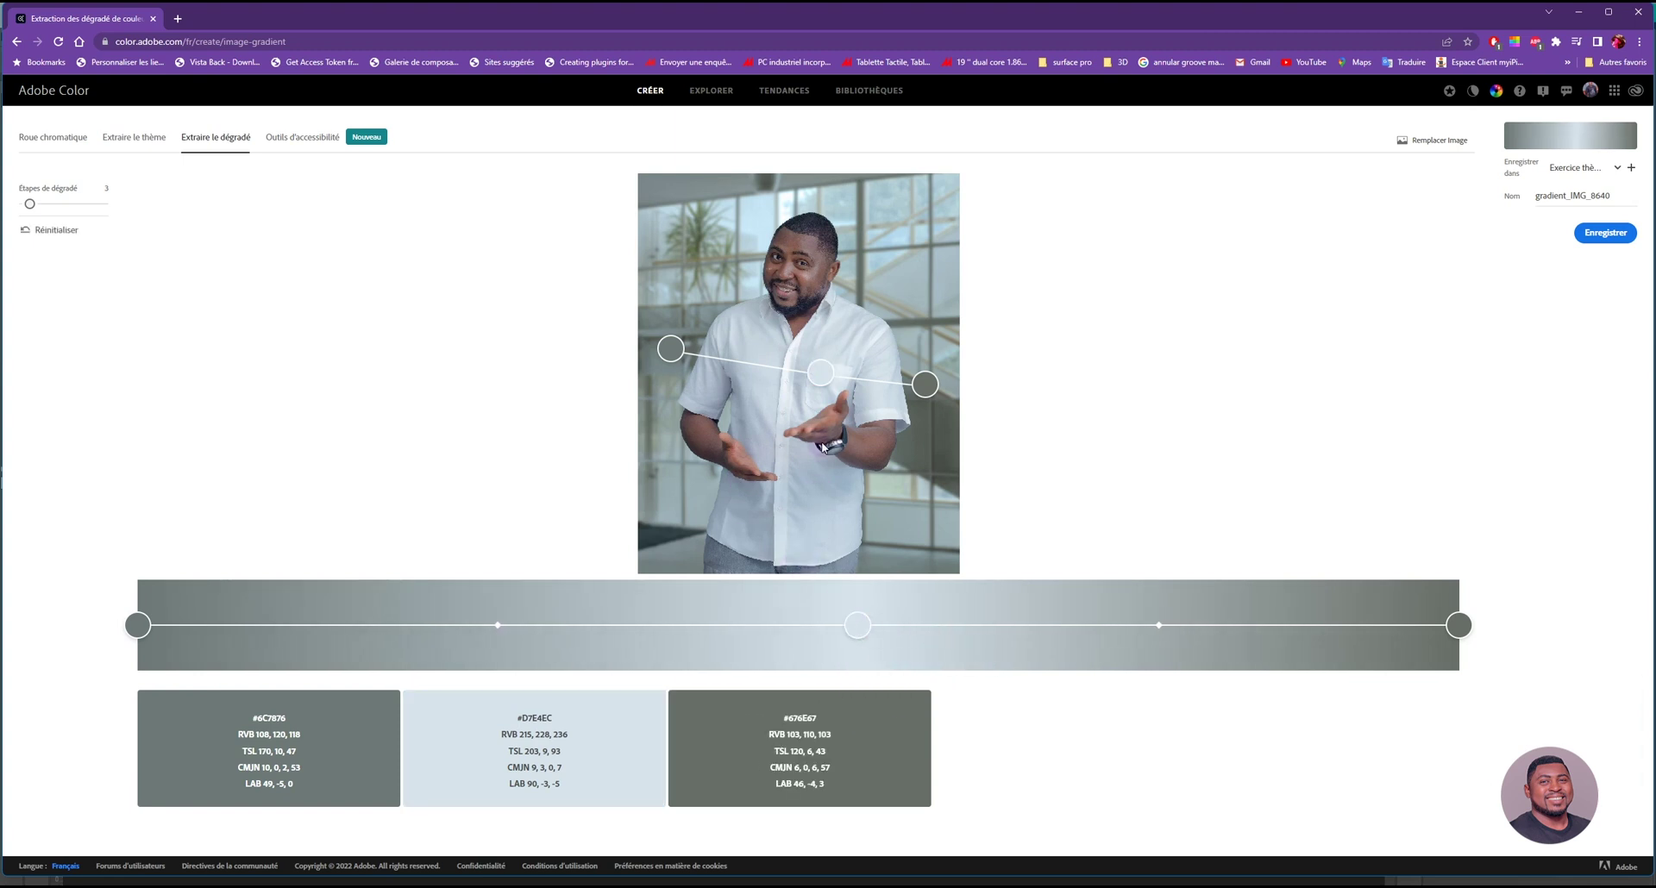
drag(670, 348, 693, 249)
drag(926, 383, 943, 378)
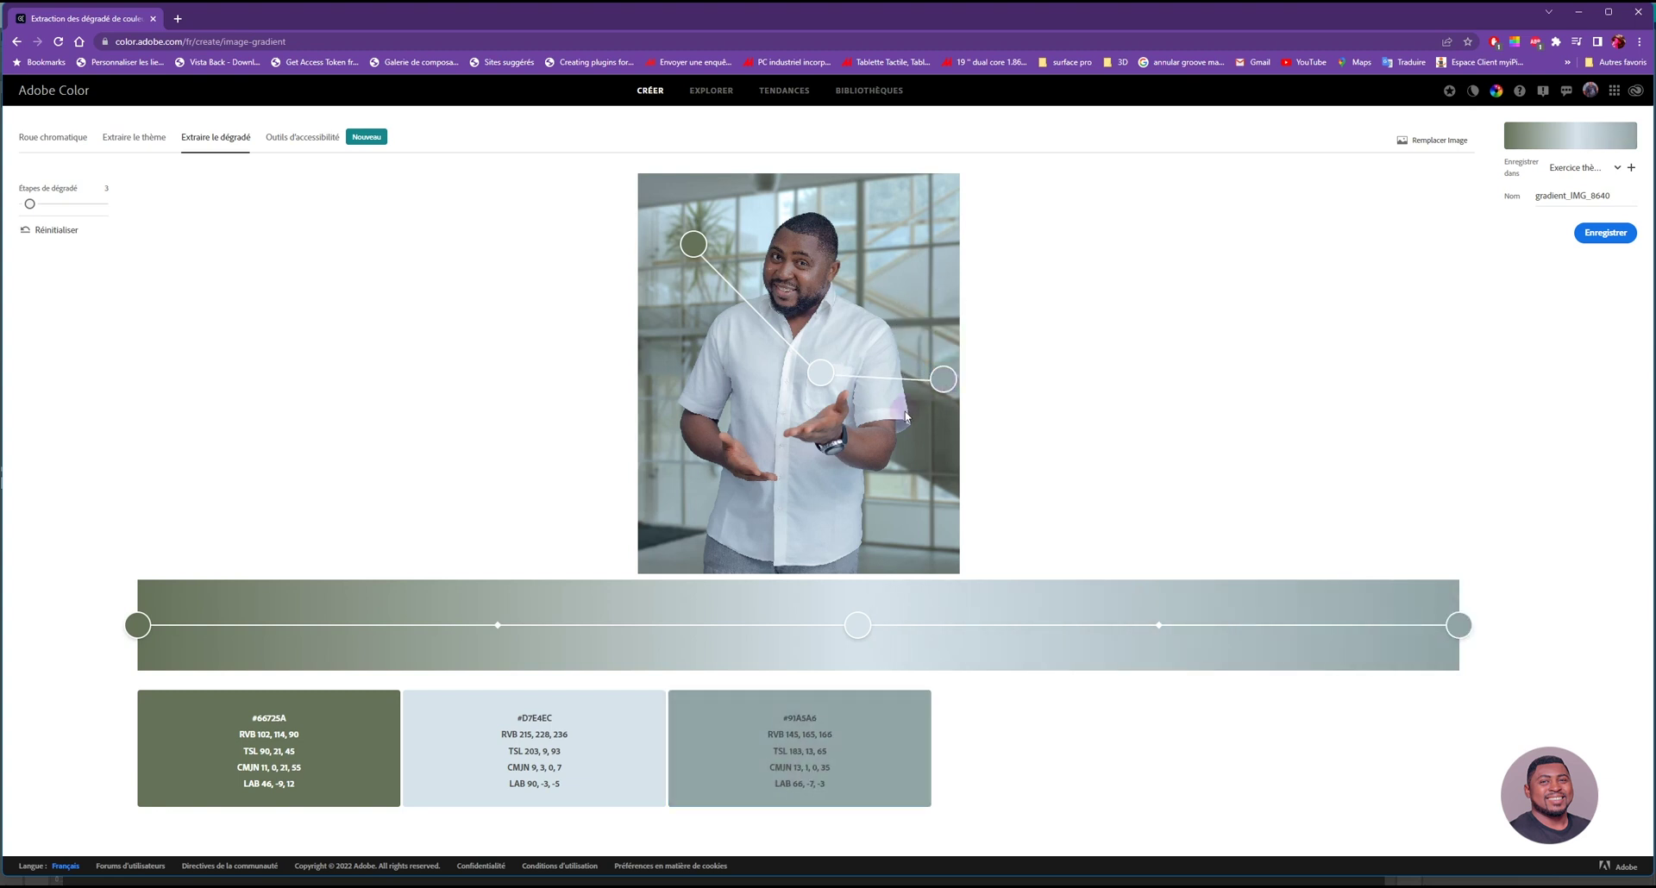
drag(816, 373, 810, 367)
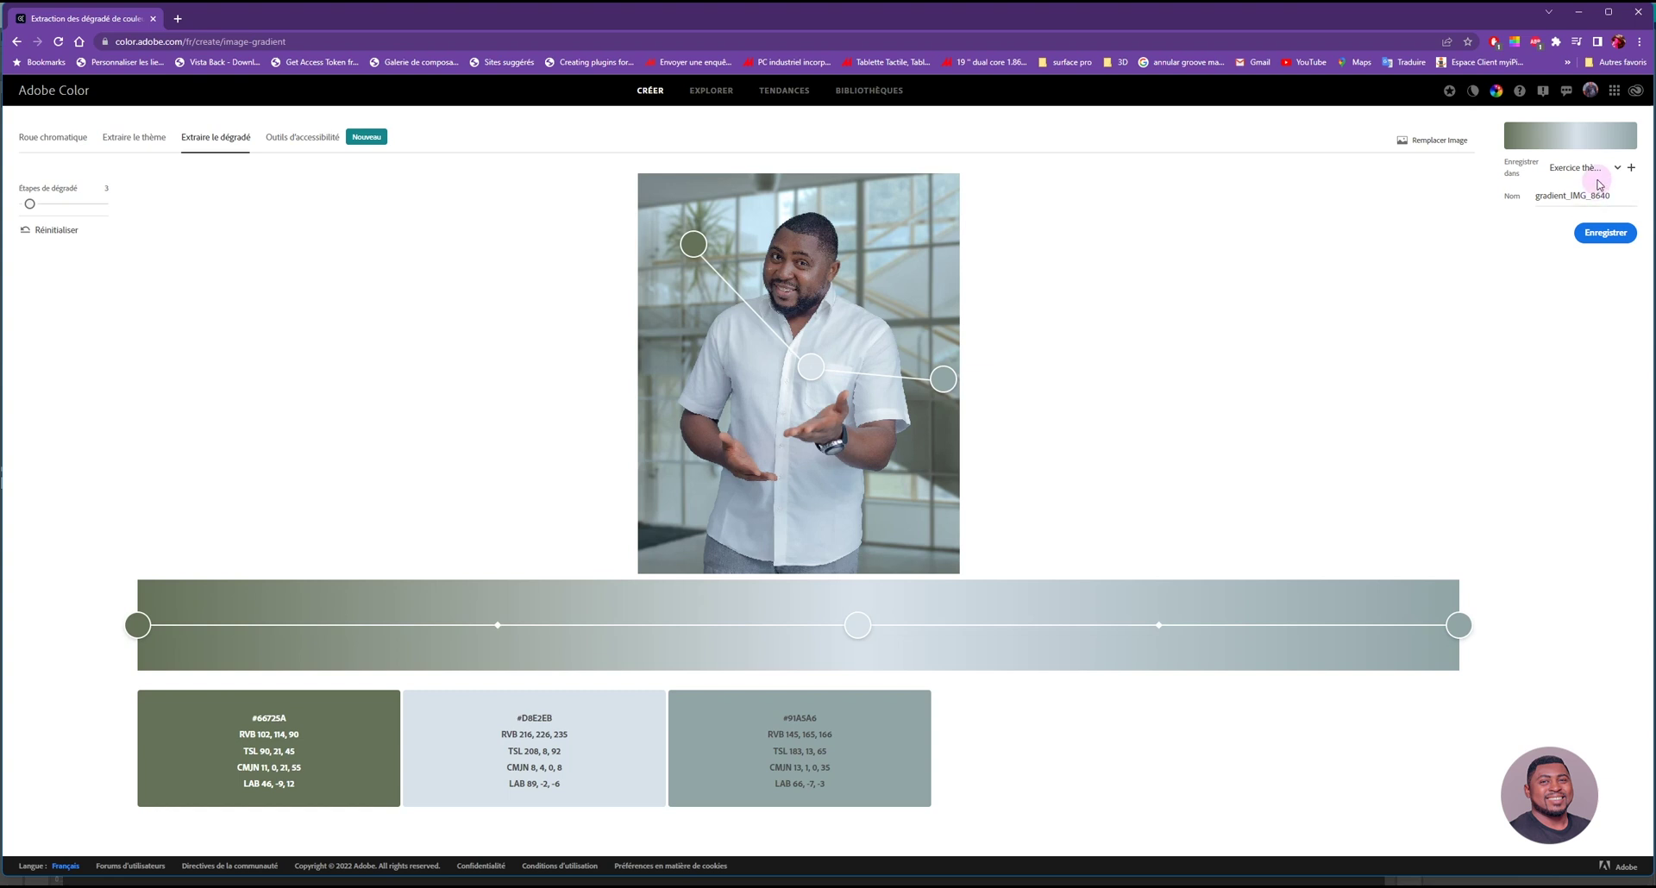
Name the extracted gradient "Thème dégradé" and save it to the library.
click(1537, 197)
double_click(1602, 196)
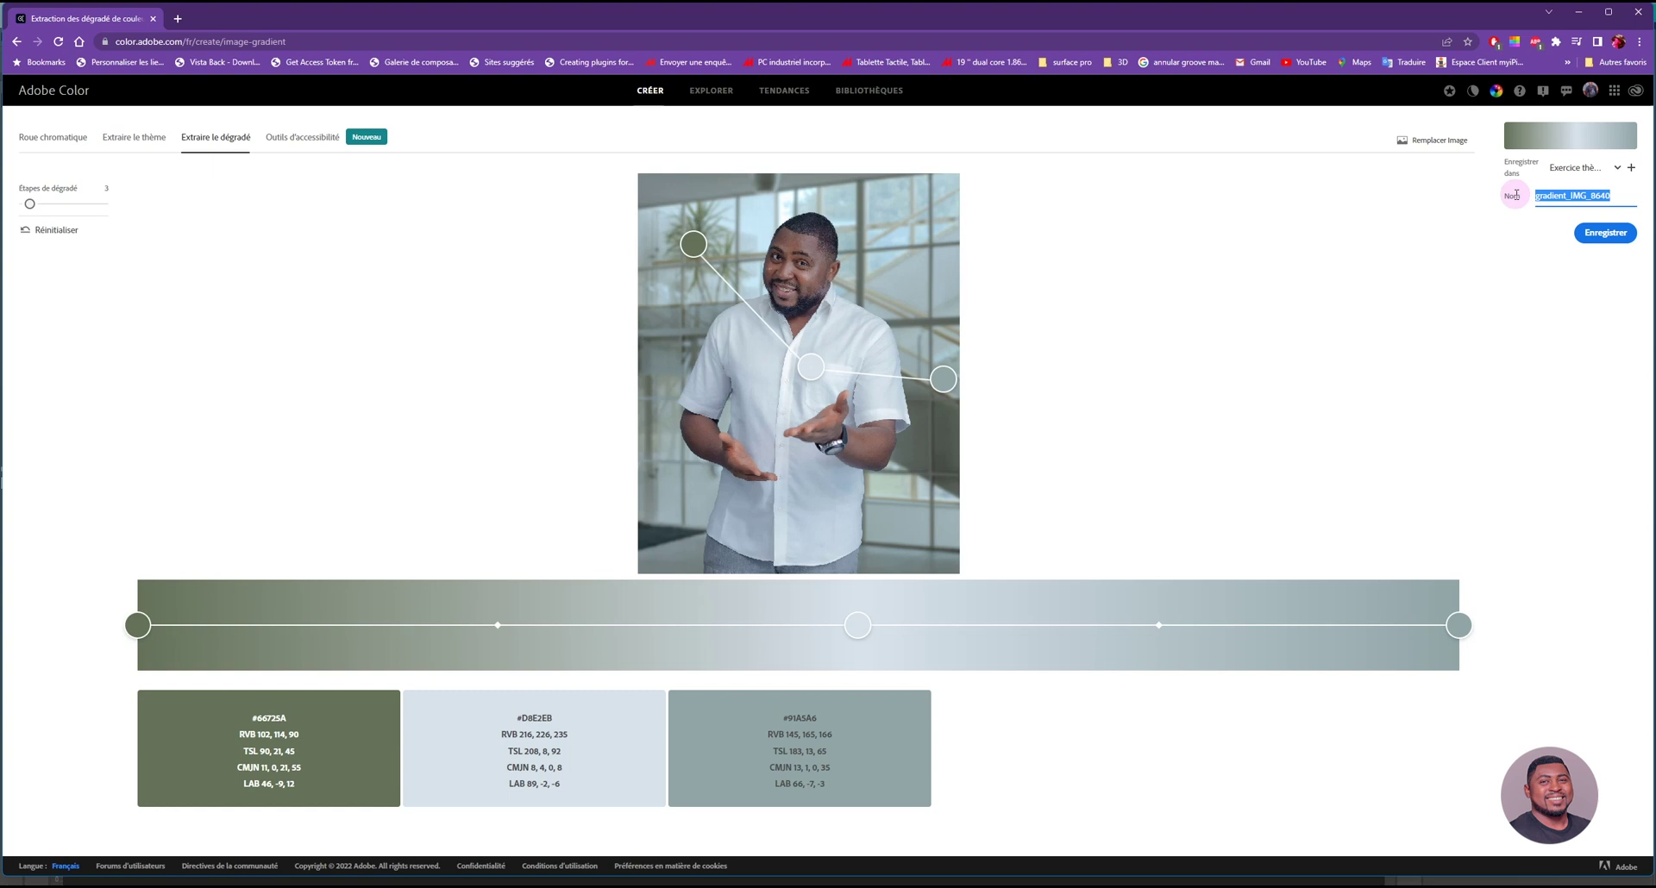
text(Thème dégradé)
right_click(1581, 195)
click(1535, 211)
drag(1536, 196, 1557, 197)
right_click(1556, 196)
click(1535, 211)
click(1609, 234)
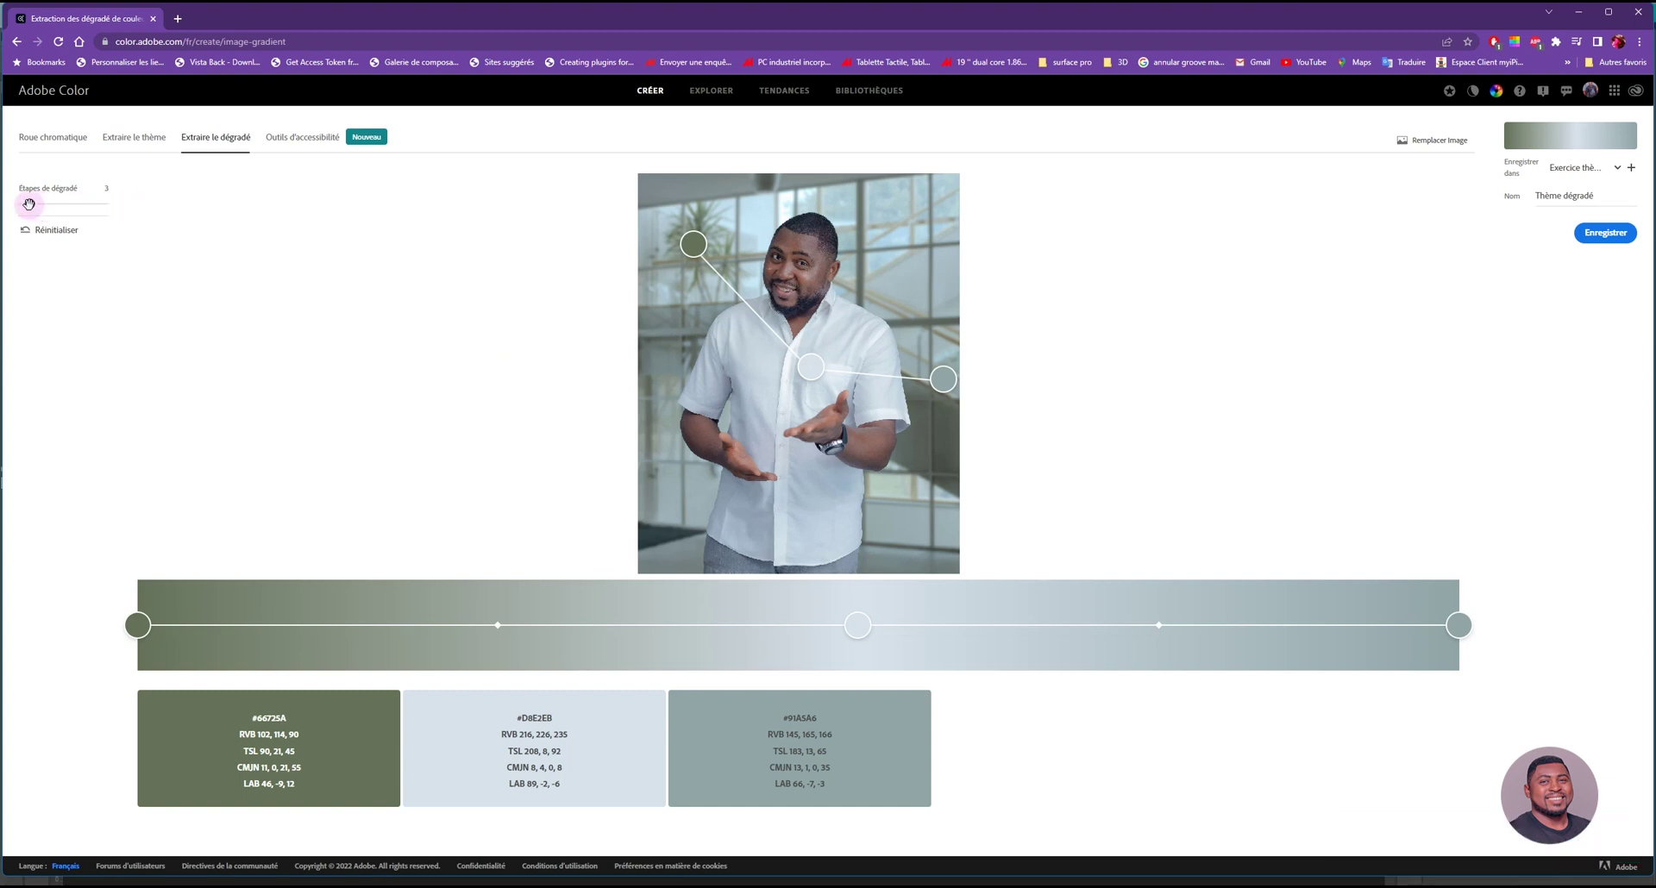
Raise the gradient steps to 7 and shift the third, fourth and fifth stops toward the start of the gradient.
drag(31, 205, 55, 207)
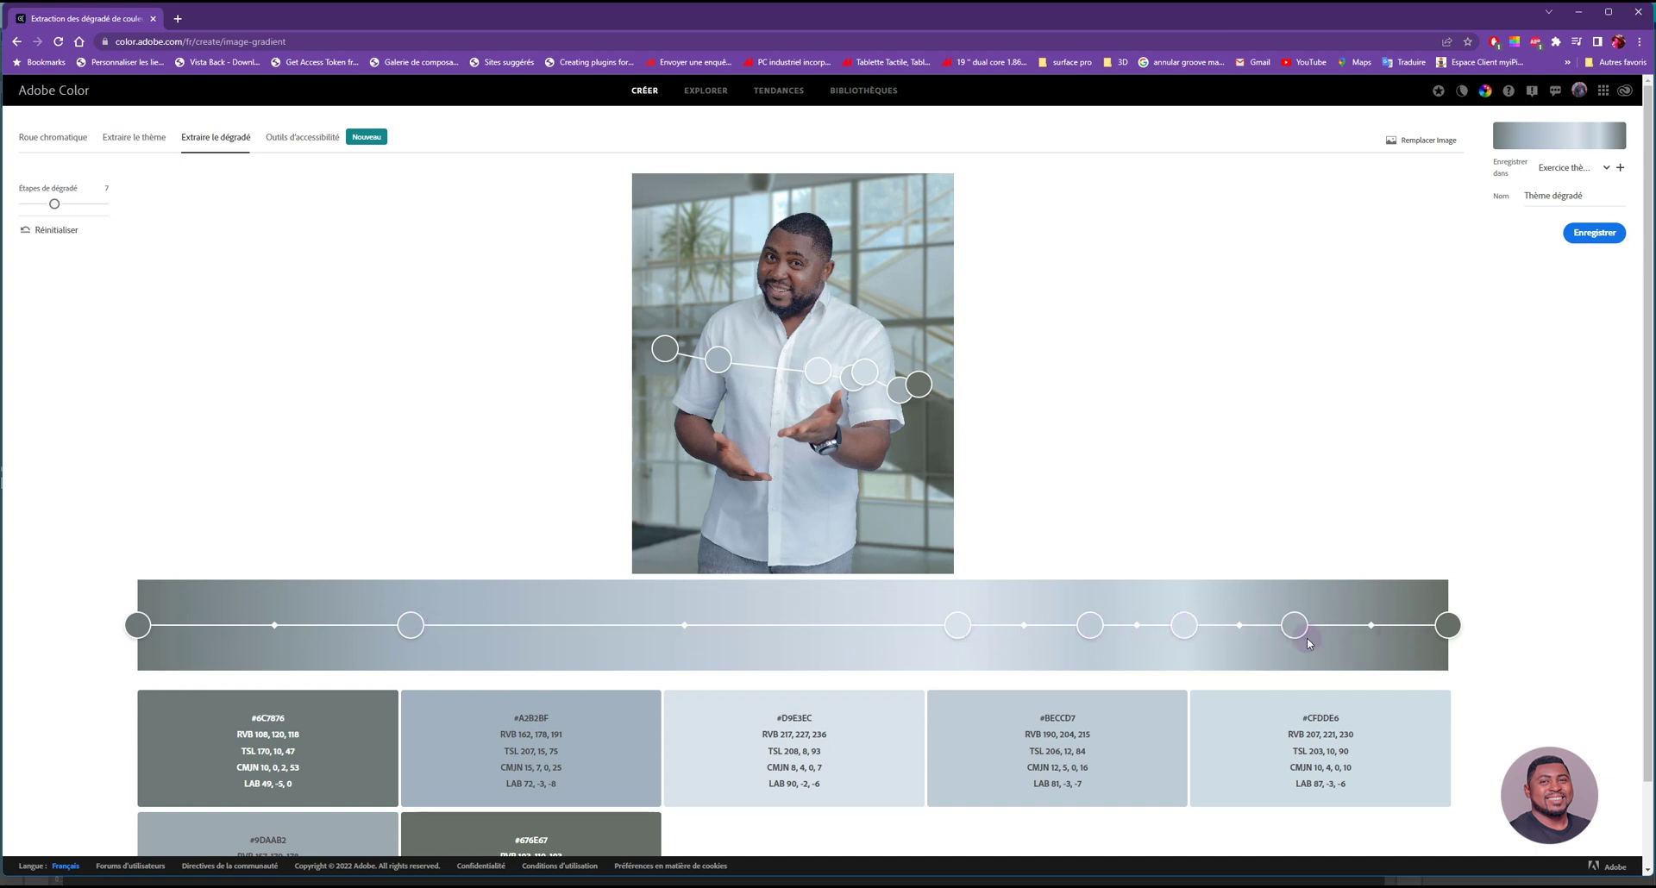
drag(939, 637, 770, 625)
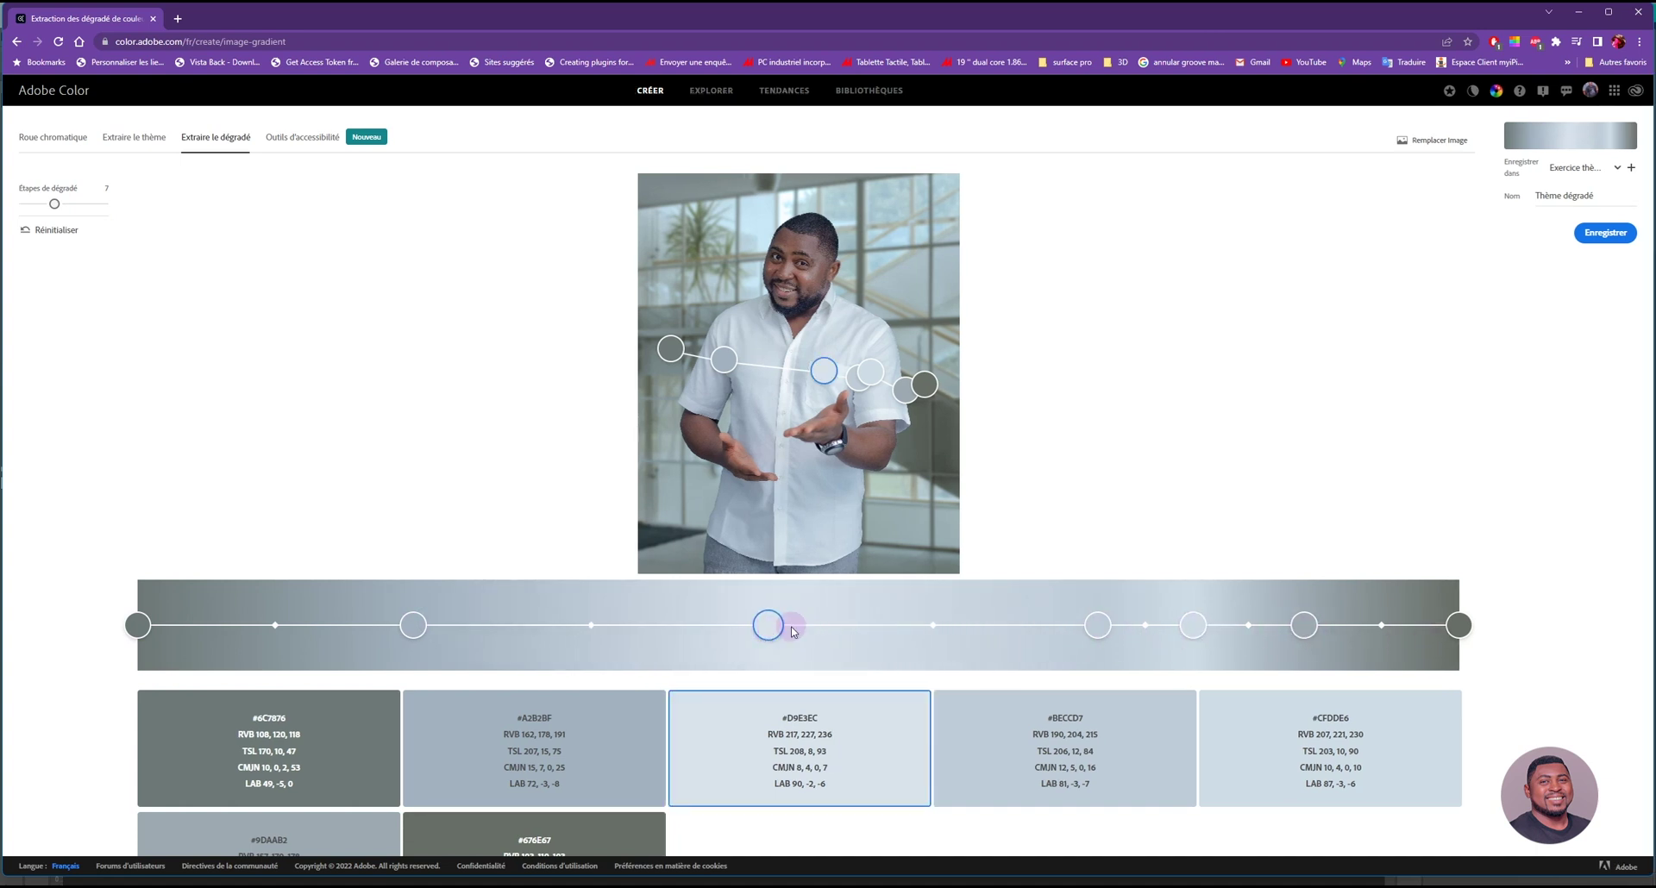
drag(1092, 626, 969, 625)
drag(1193, 626, 1127, 625)
drag(778, 626, 662, 624)
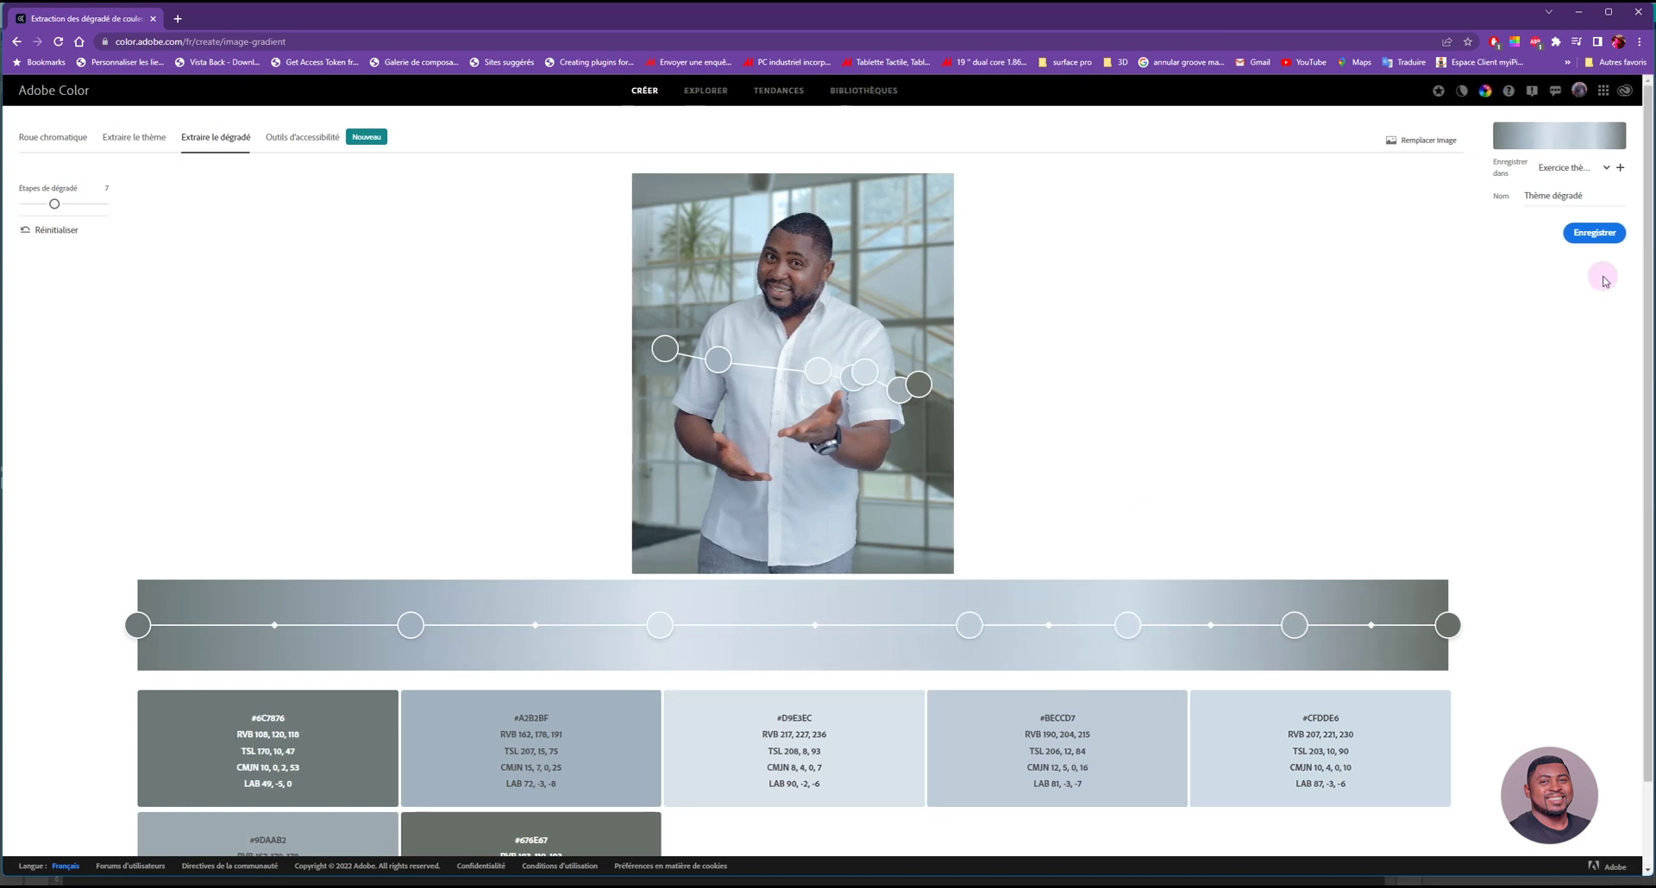
Name the seven-step gradient "Thème dégradé 2" and save it to the current library.
click(1589, 195)
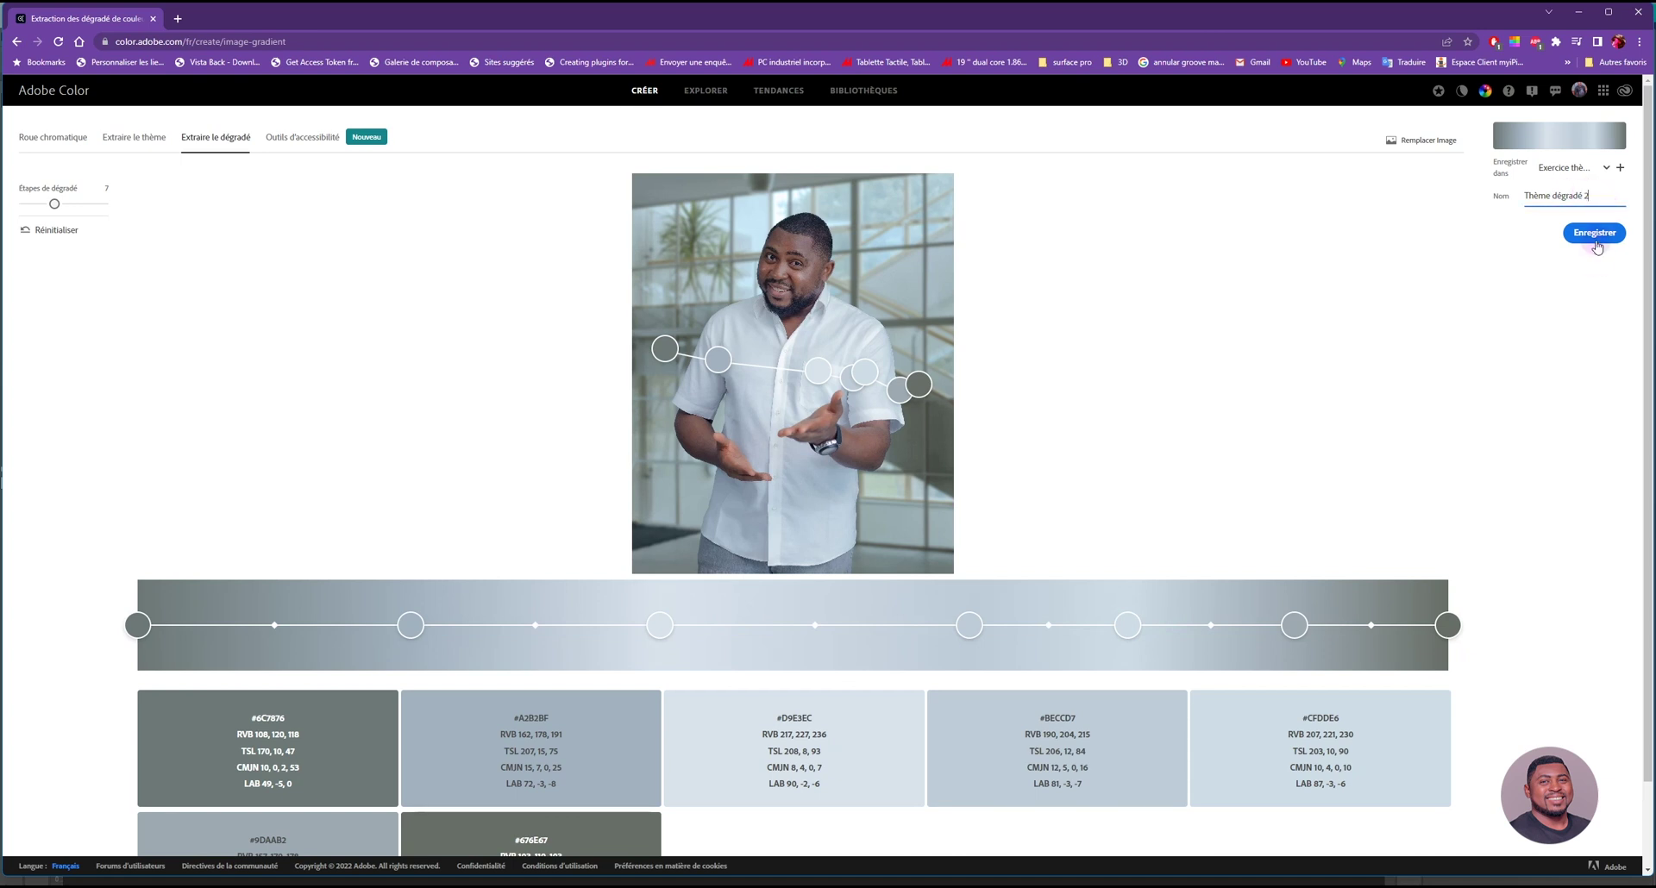
click(1594, 233)
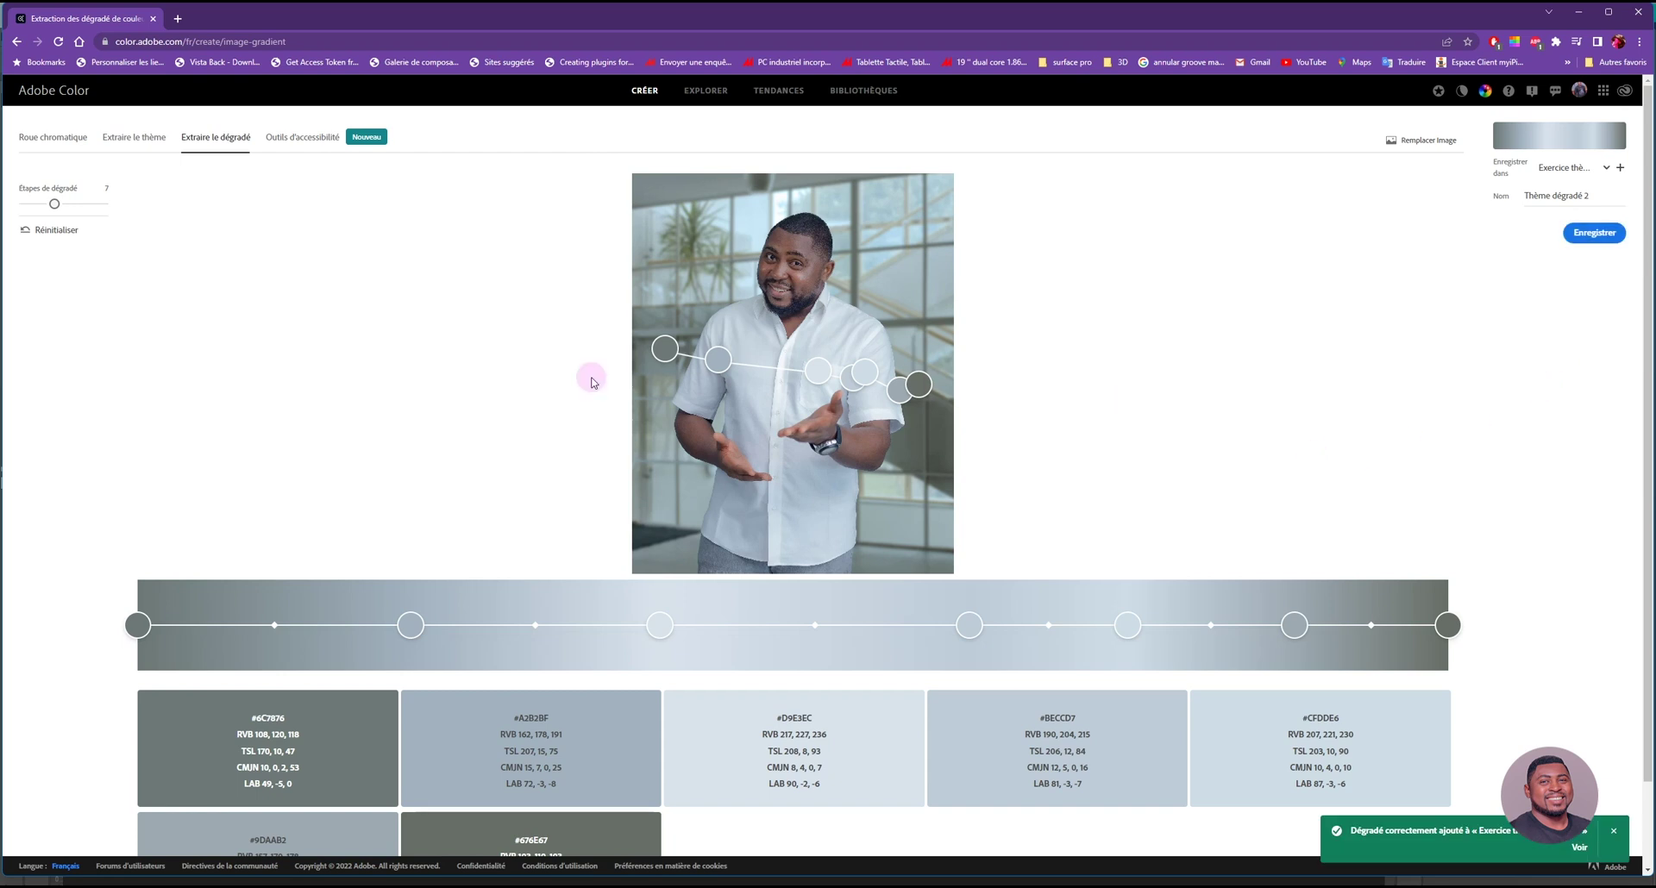
Extract a colour theme from the photo and move two sampling points, one onto the shirt and one onto the hair.
click(125, 136)
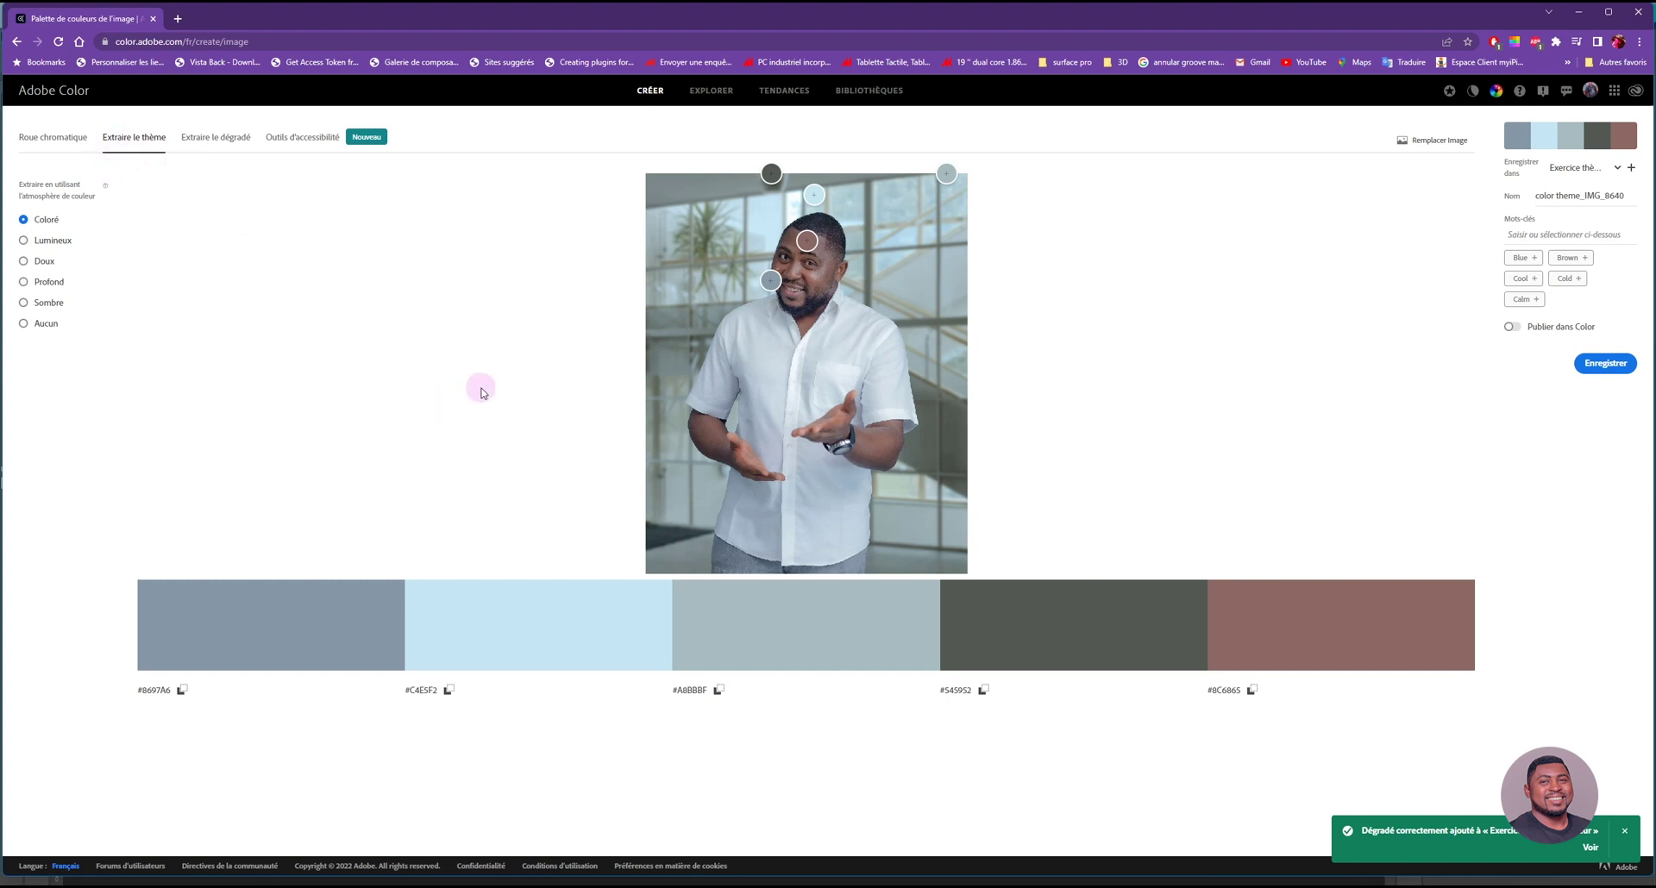
drag(770, 281, 842, 340)
drag(808, 242, 814, 195)
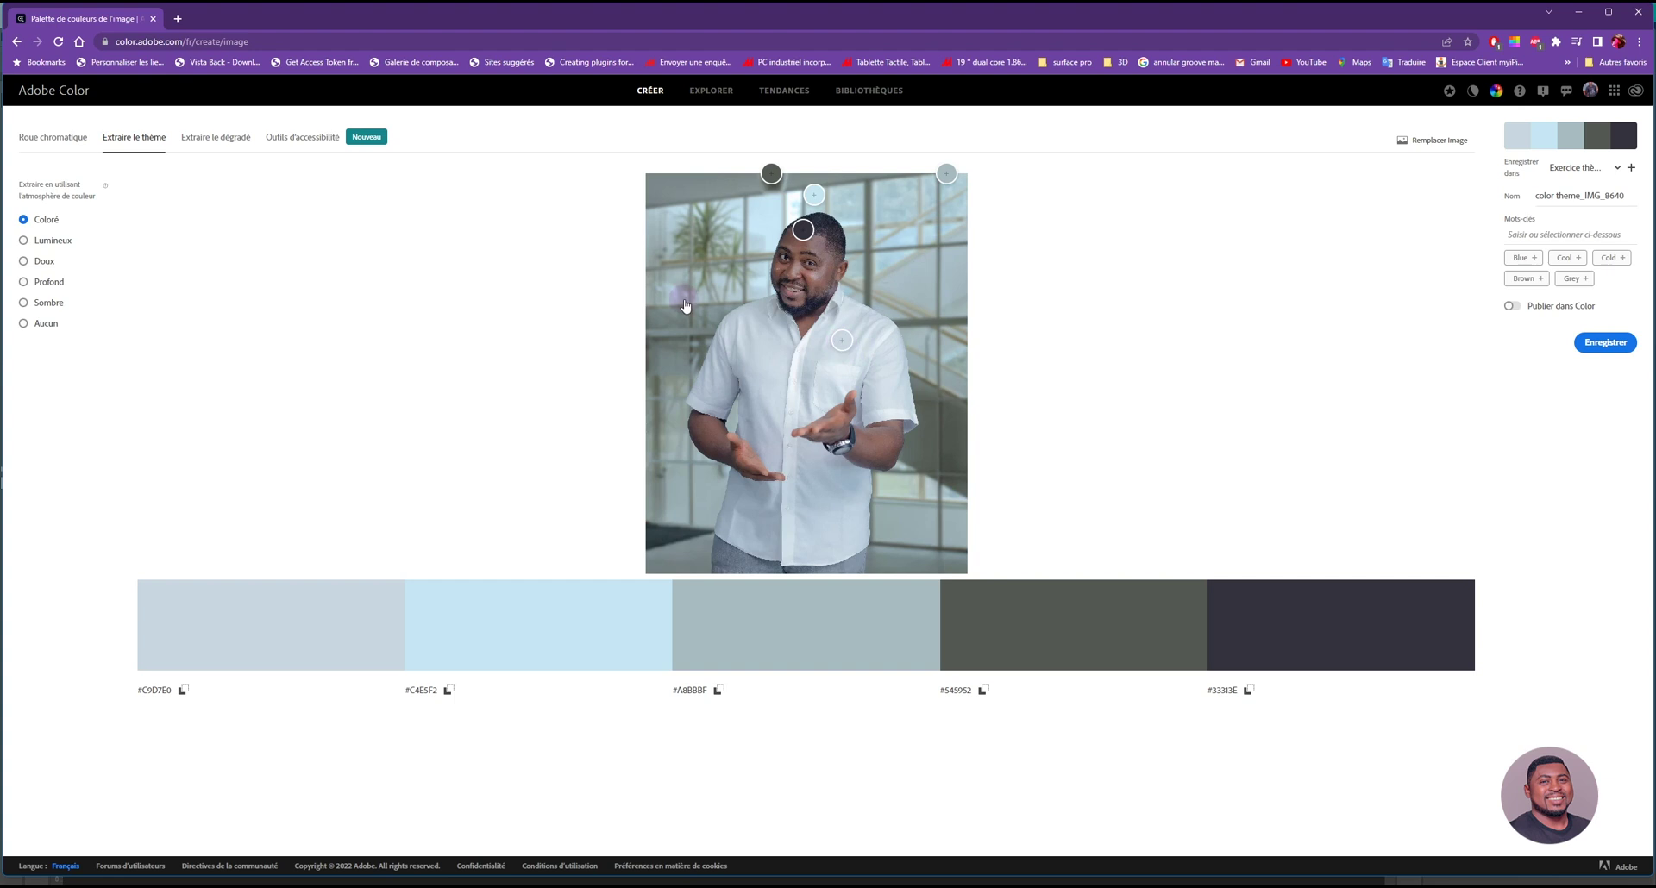
In the accessibility contrast checker, darken the text colour to #00313D and lighten the background colour to #FF7AC6.
click(304, 136)
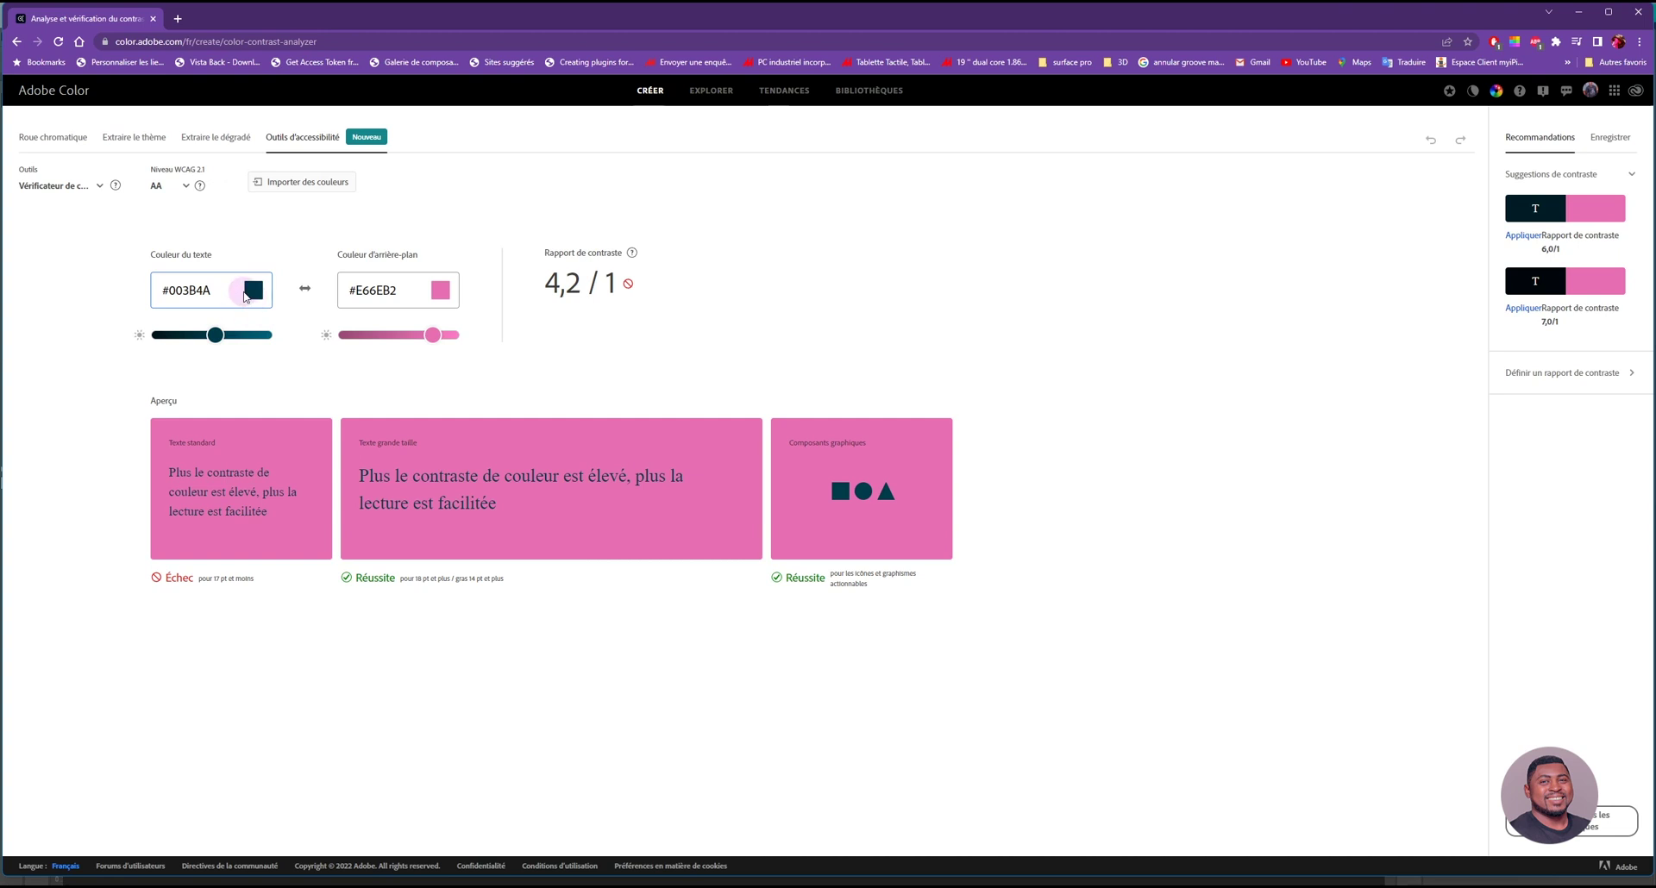
mouse_move(216, 336)
mouse_down()
mouse_move(200, 338)
mouse_move(239, 336)
mouse_up()
drag(433, 335, 402, 336)
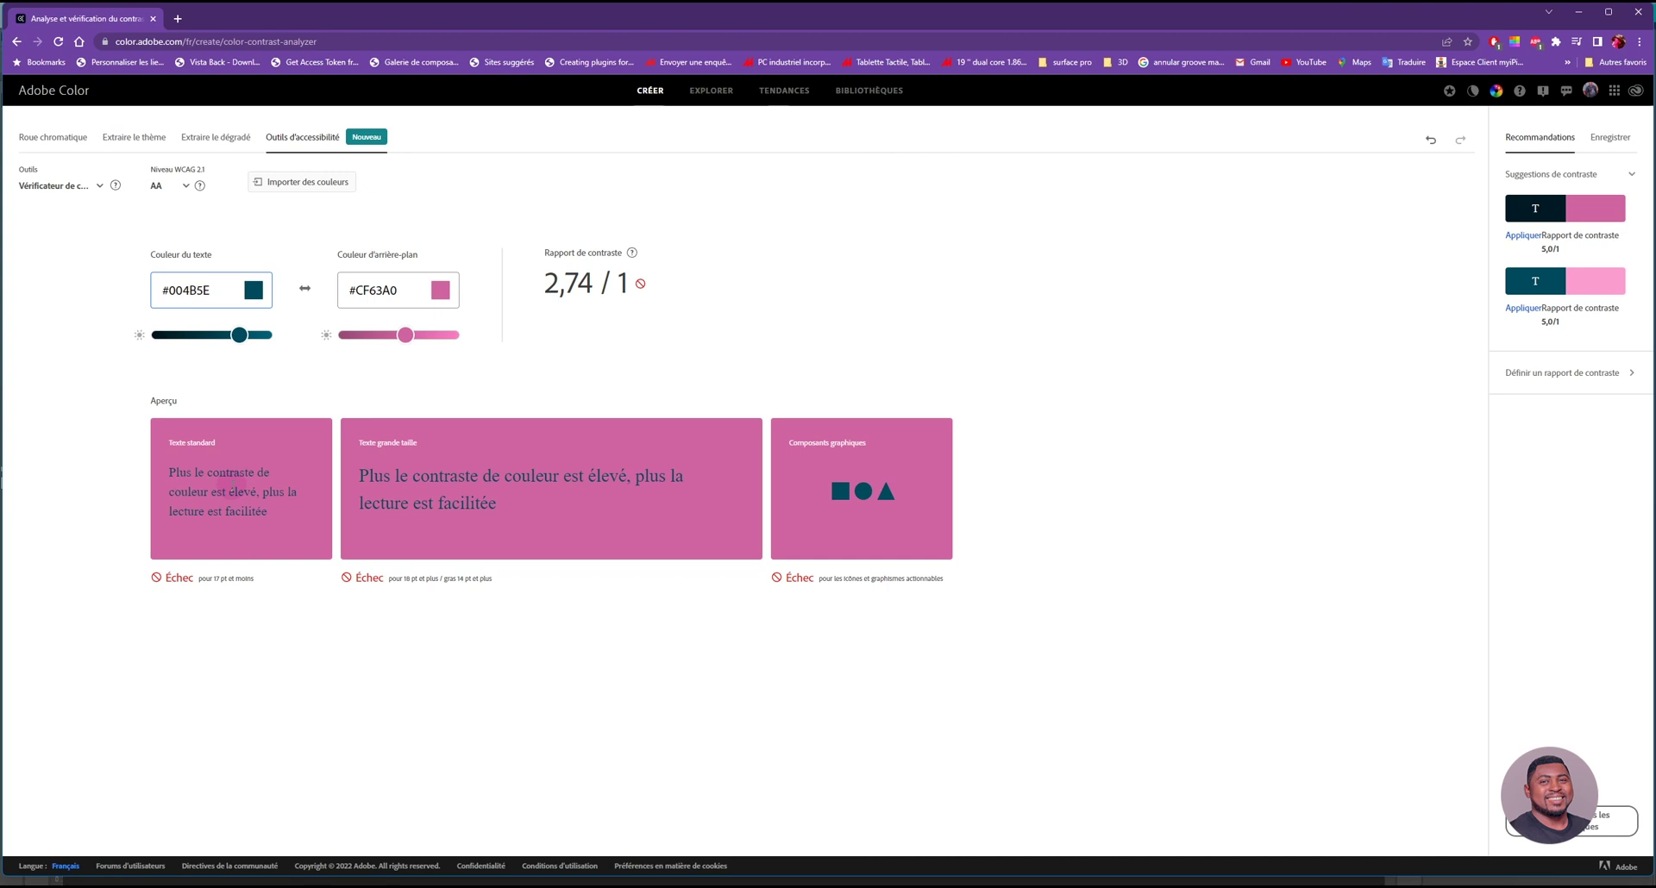
drag(239, 336, 201, 338)
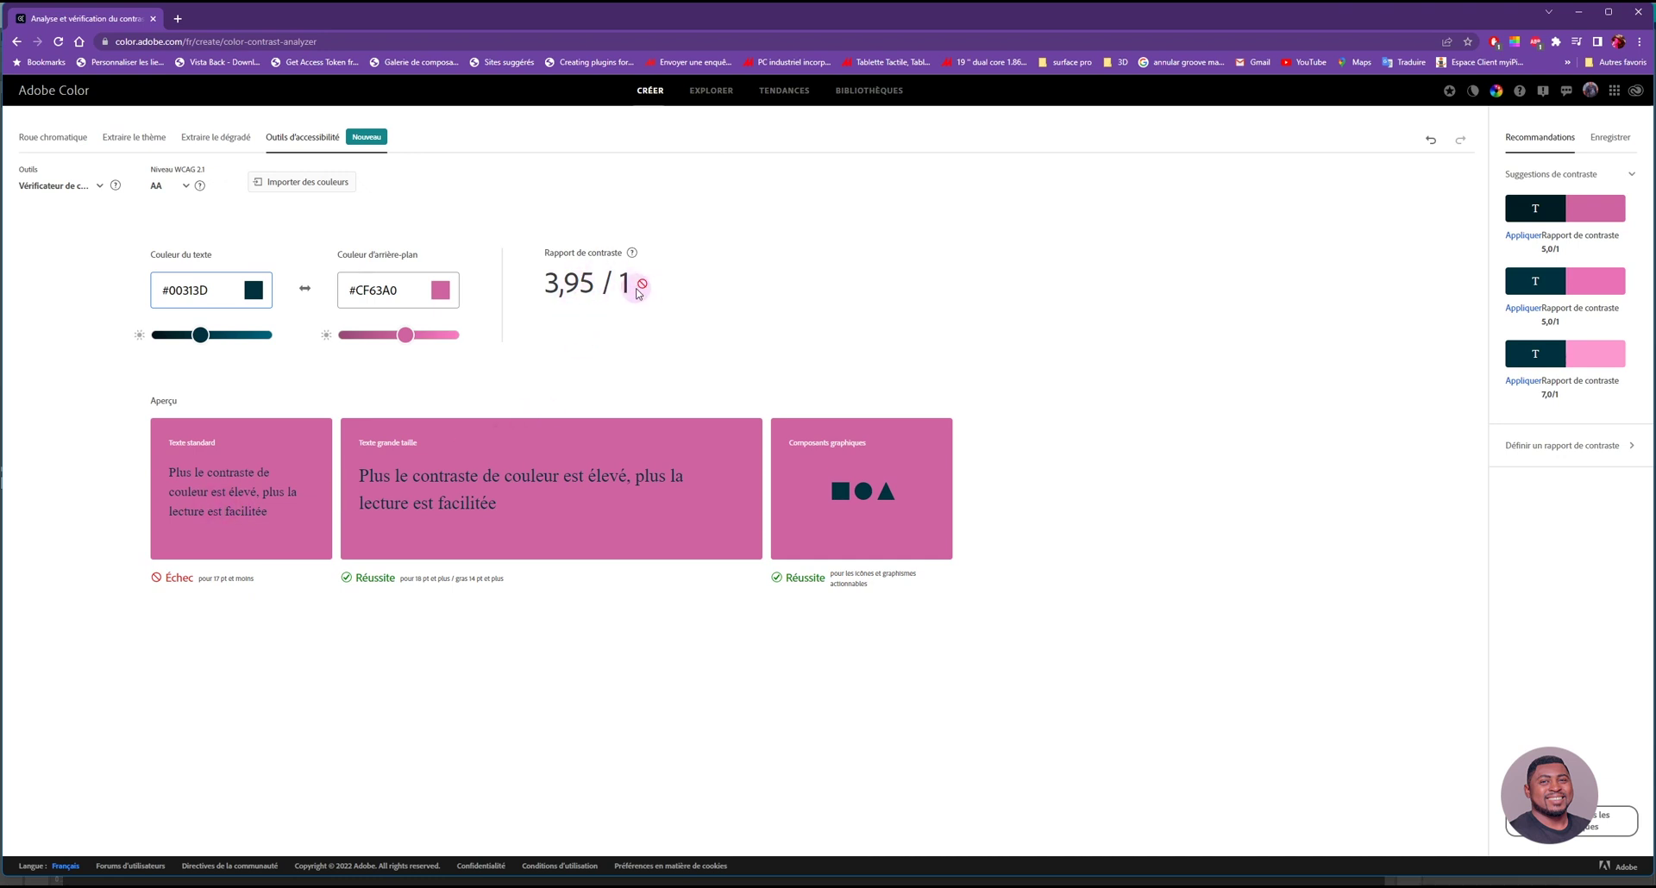
drag(405, 335, 469, 340)
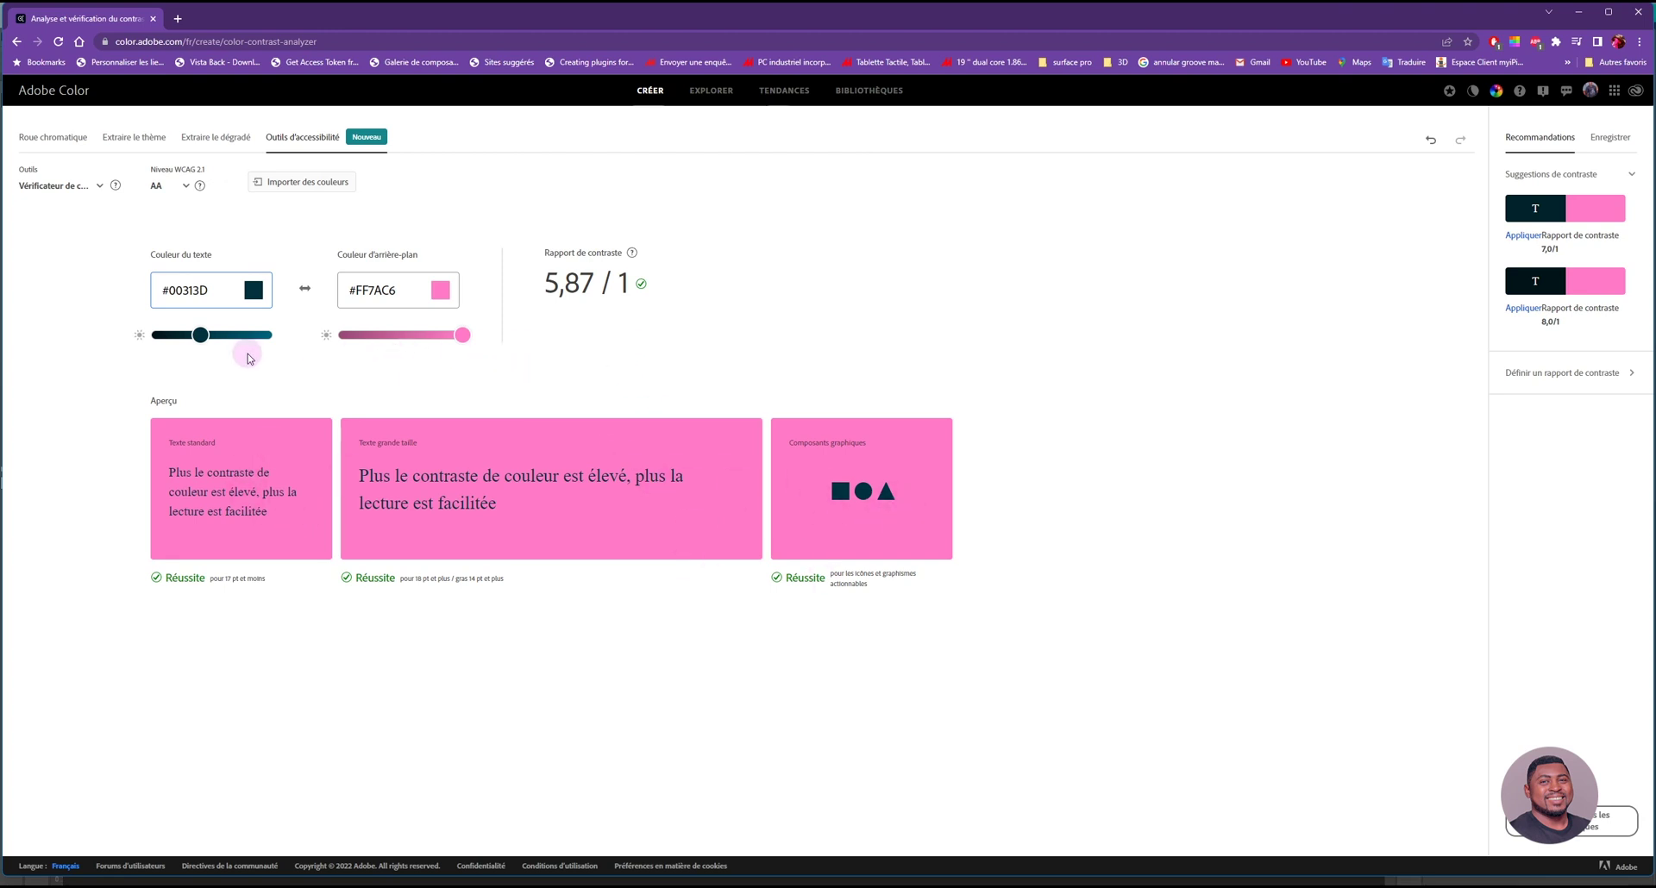
Lighten the contrast checker's text colour to #00647D.
drag(200, 335, 276, 335)
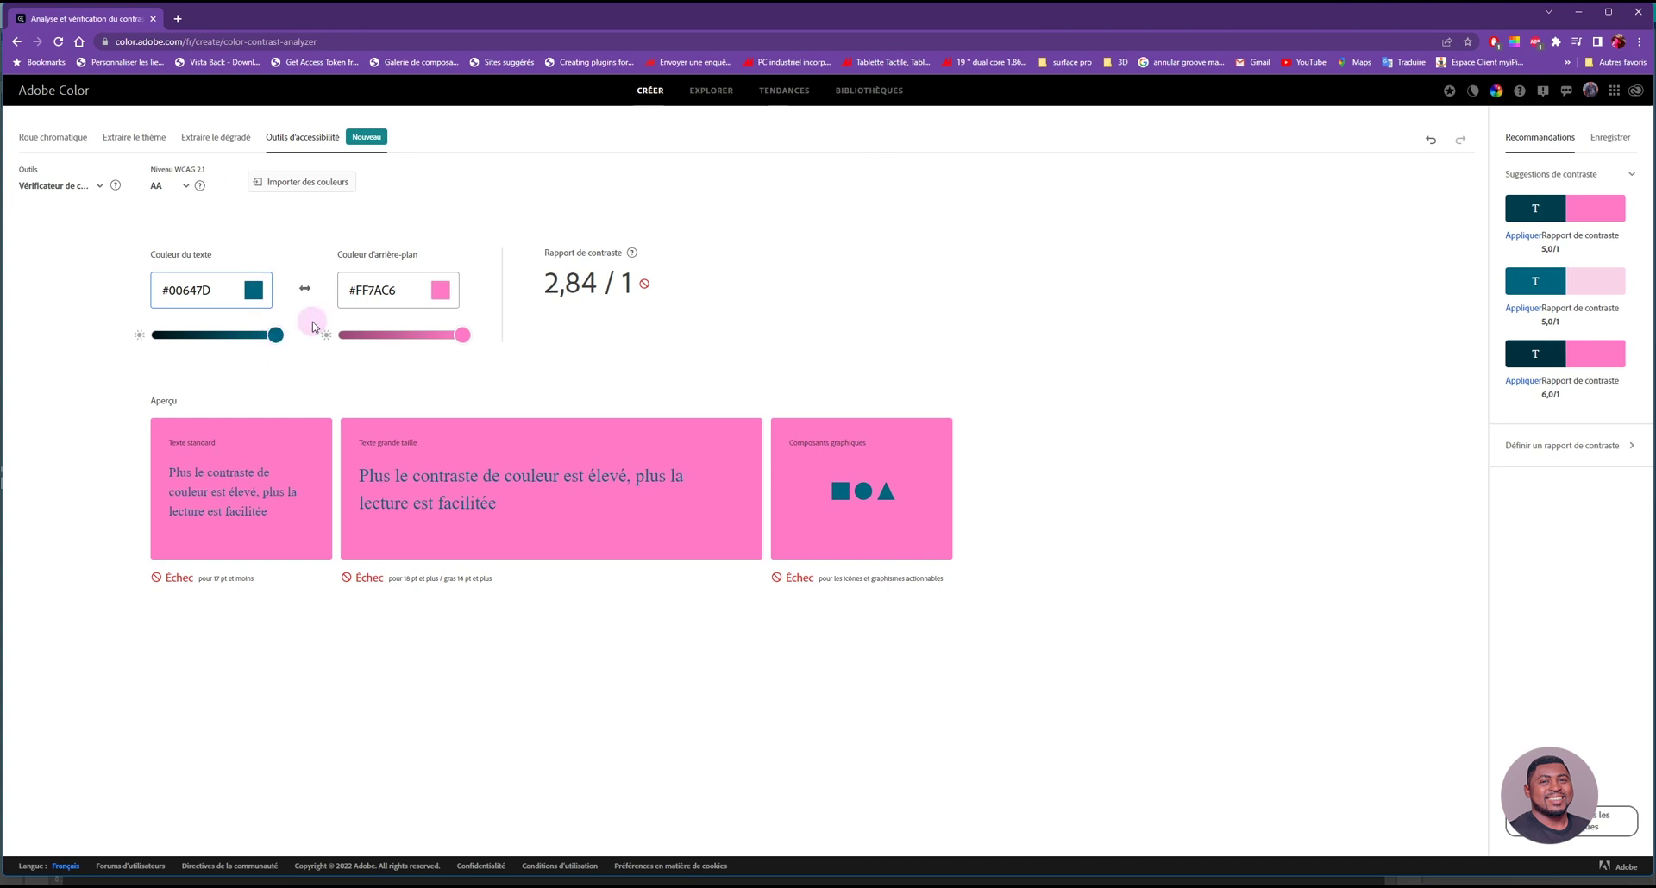
click(254, 290)
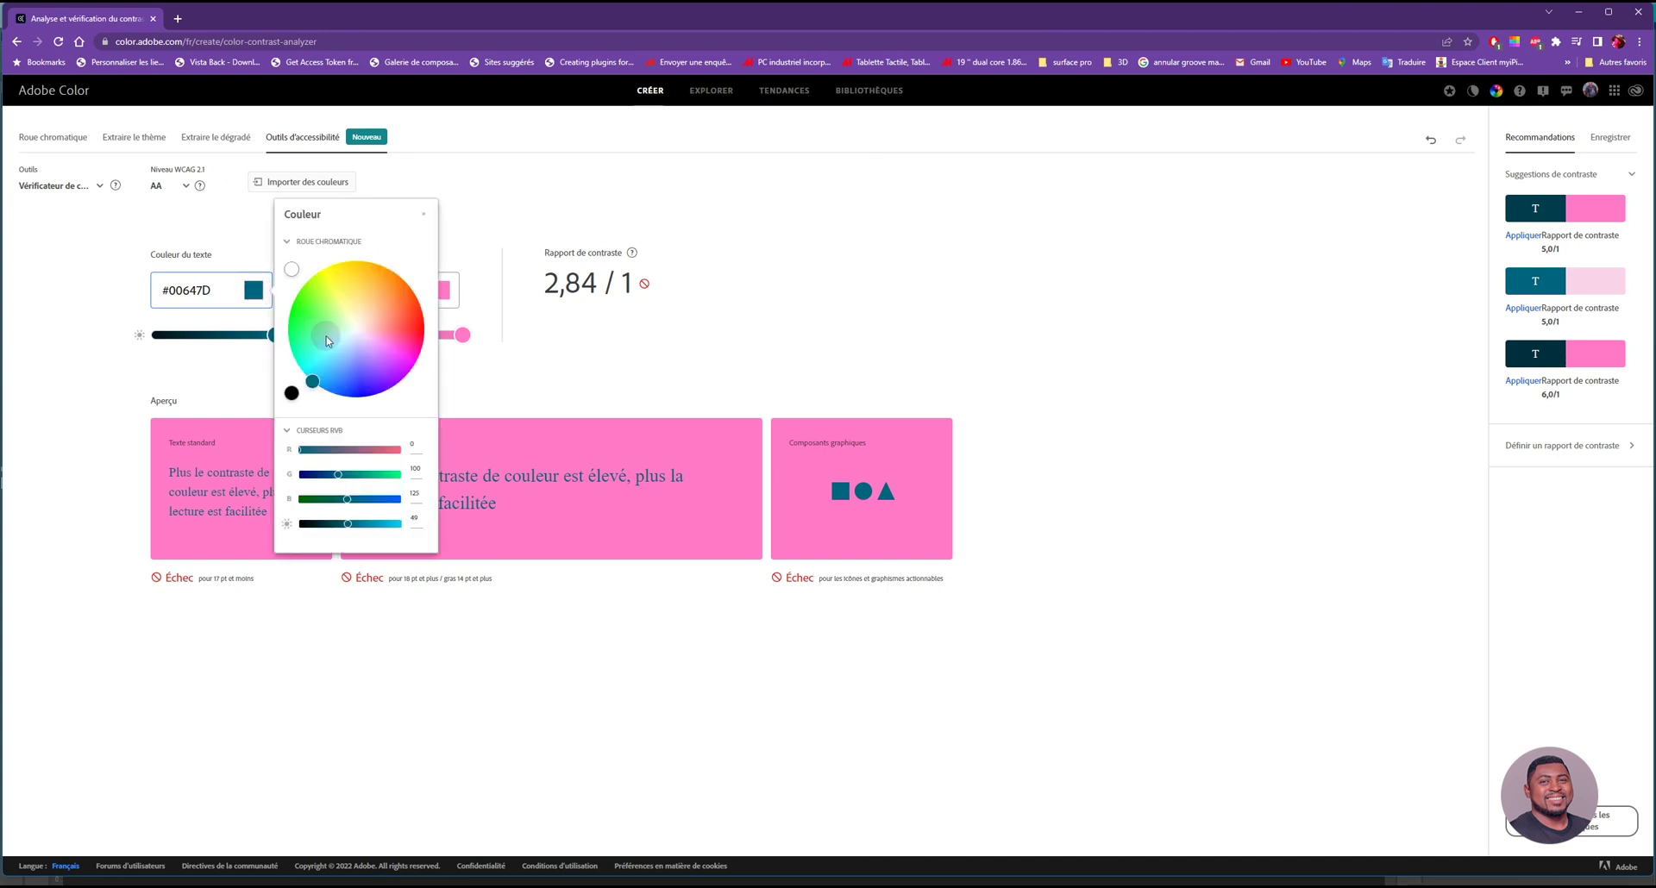
click(248, 312)
Copy the third swatch's hex code from the extracted theme and set the contrast checker's background colour to #A8BBBF.
click(208, 140)
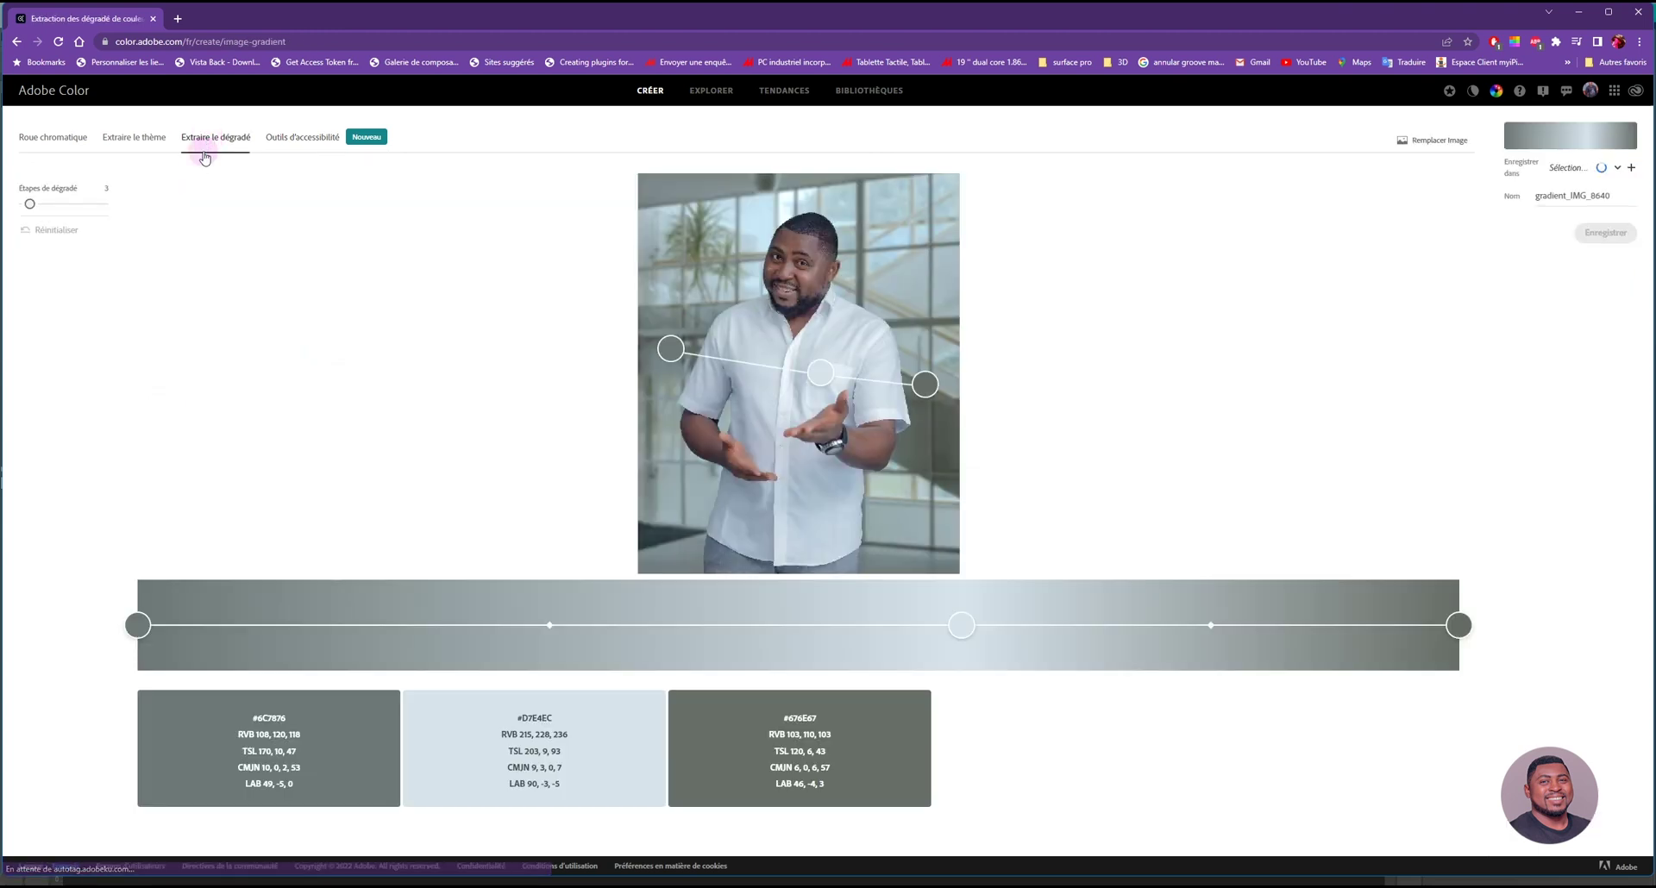
click(128, 140)
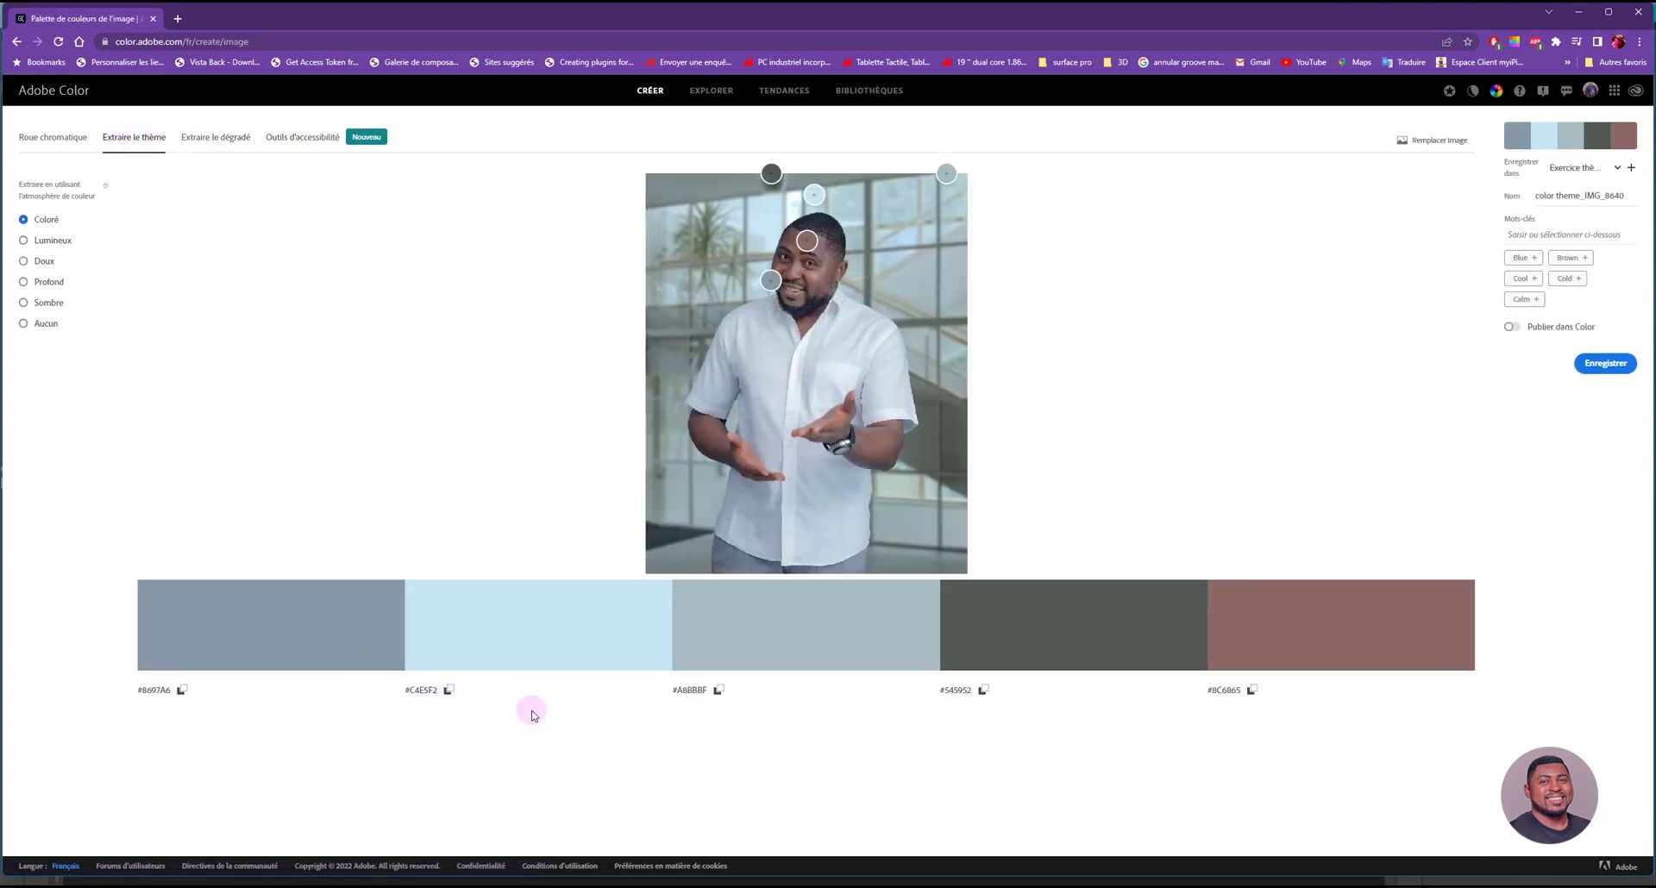
click(719, 691)
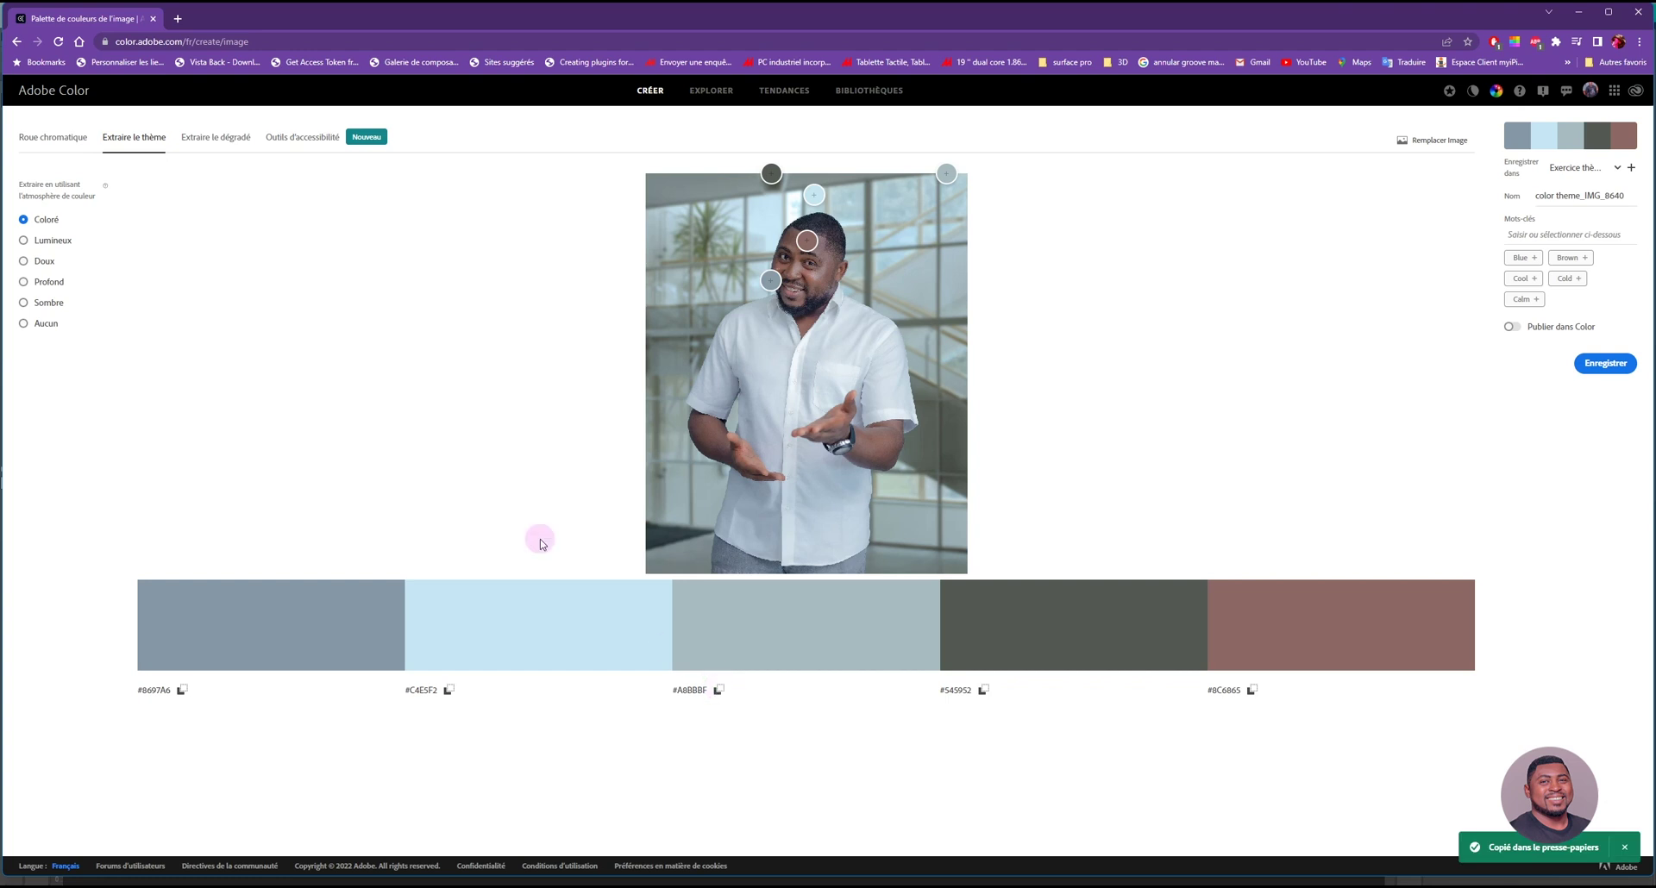
click(304, 140)
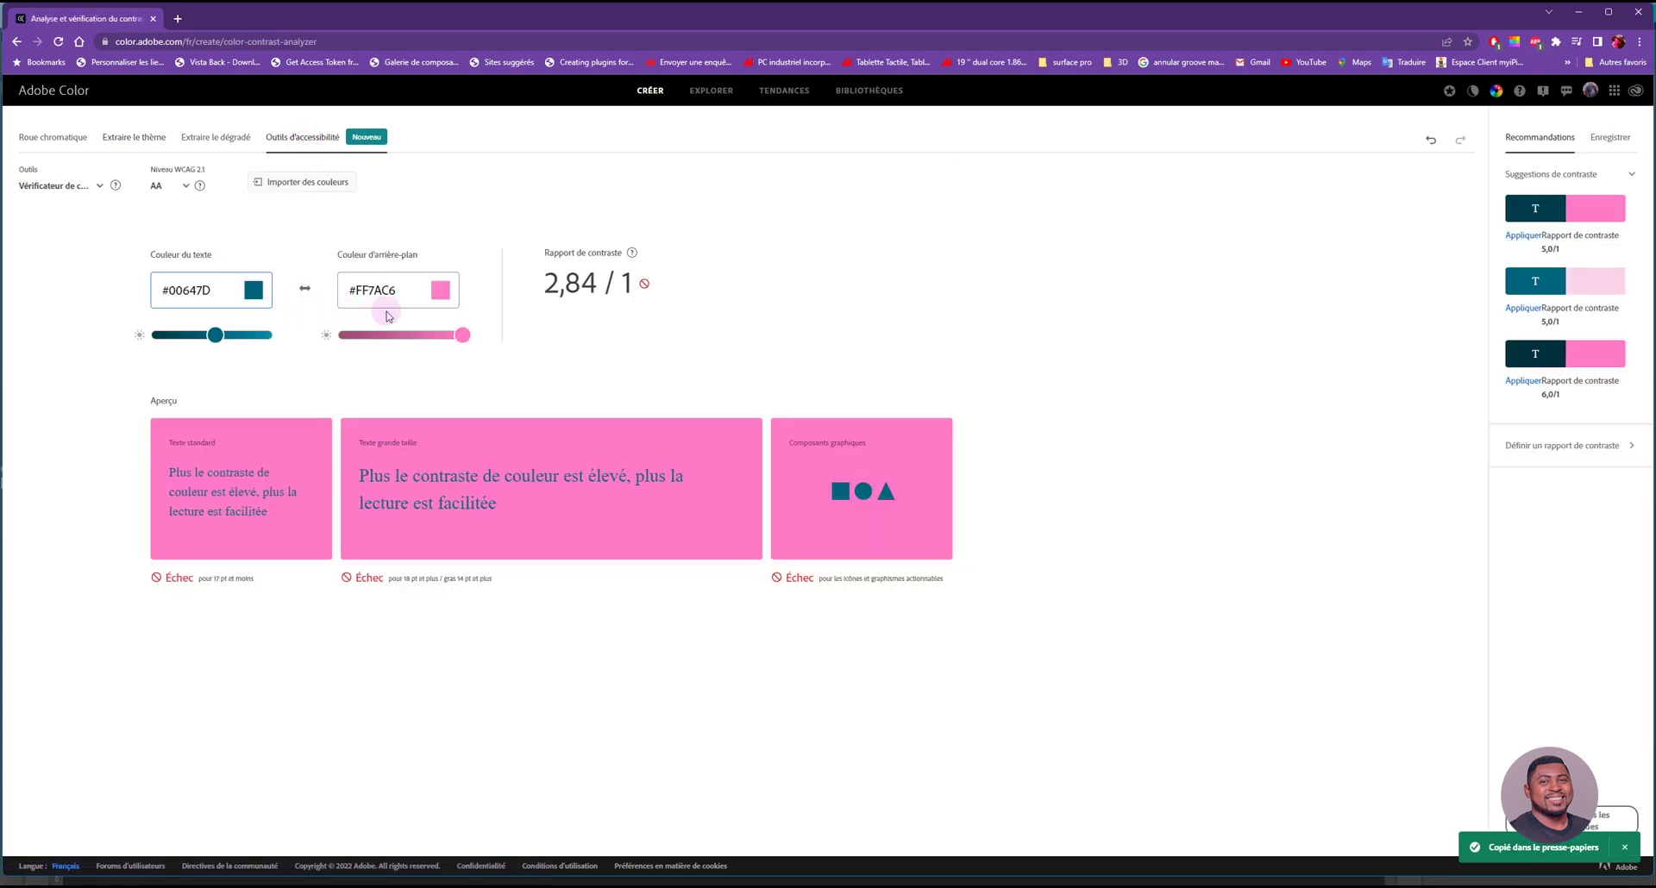
click(439, 293)
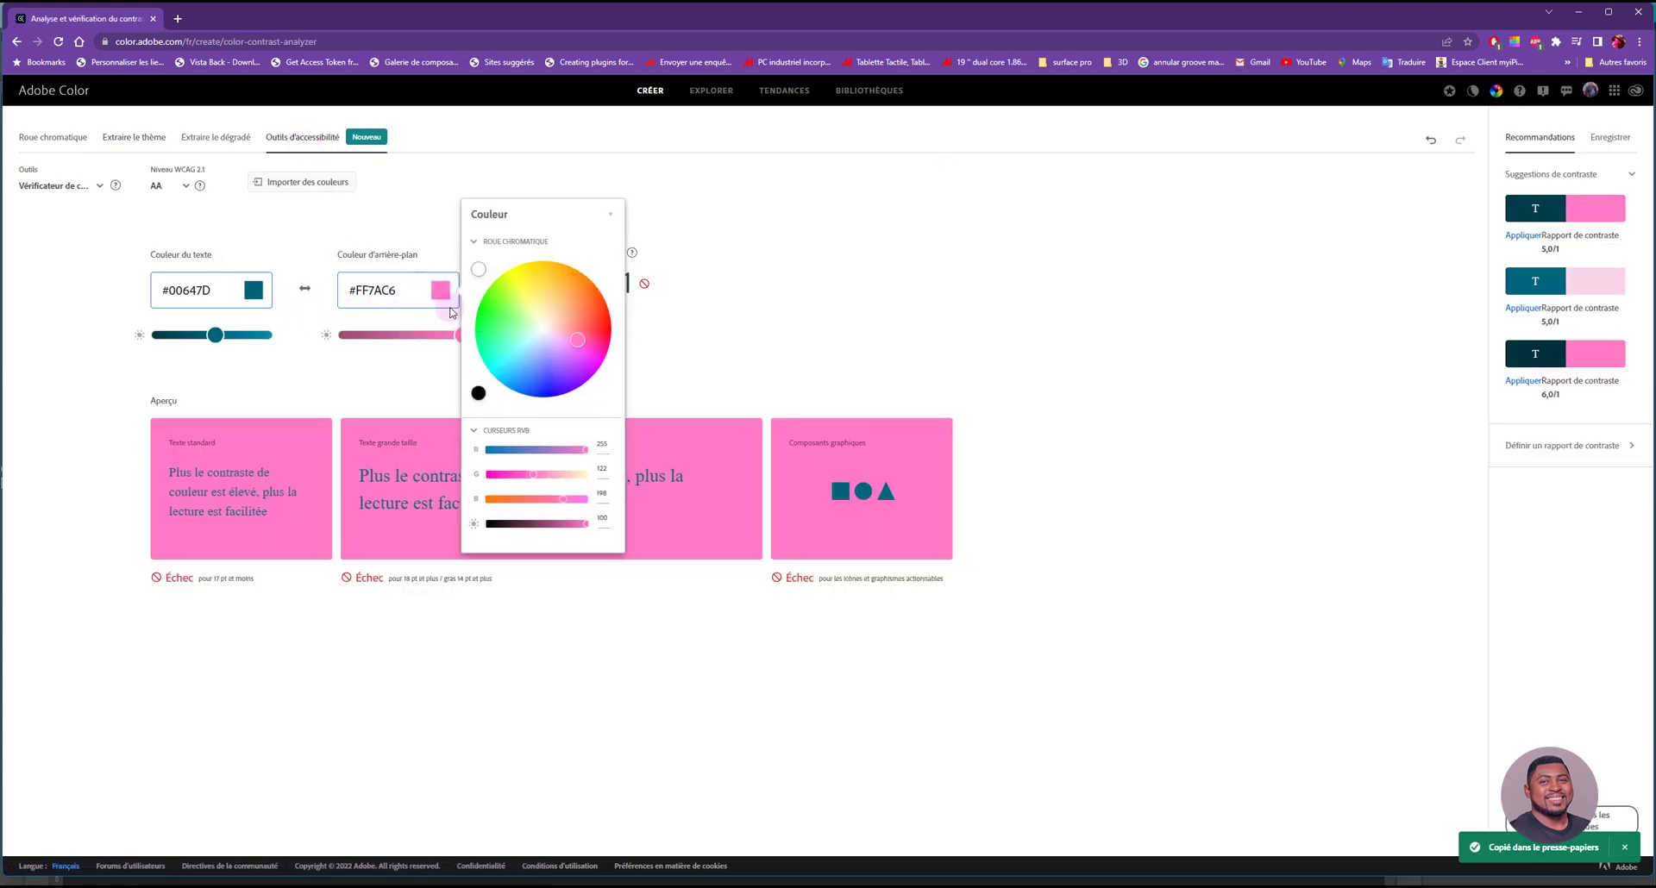
click(376, 289)
double_click(372, 290)
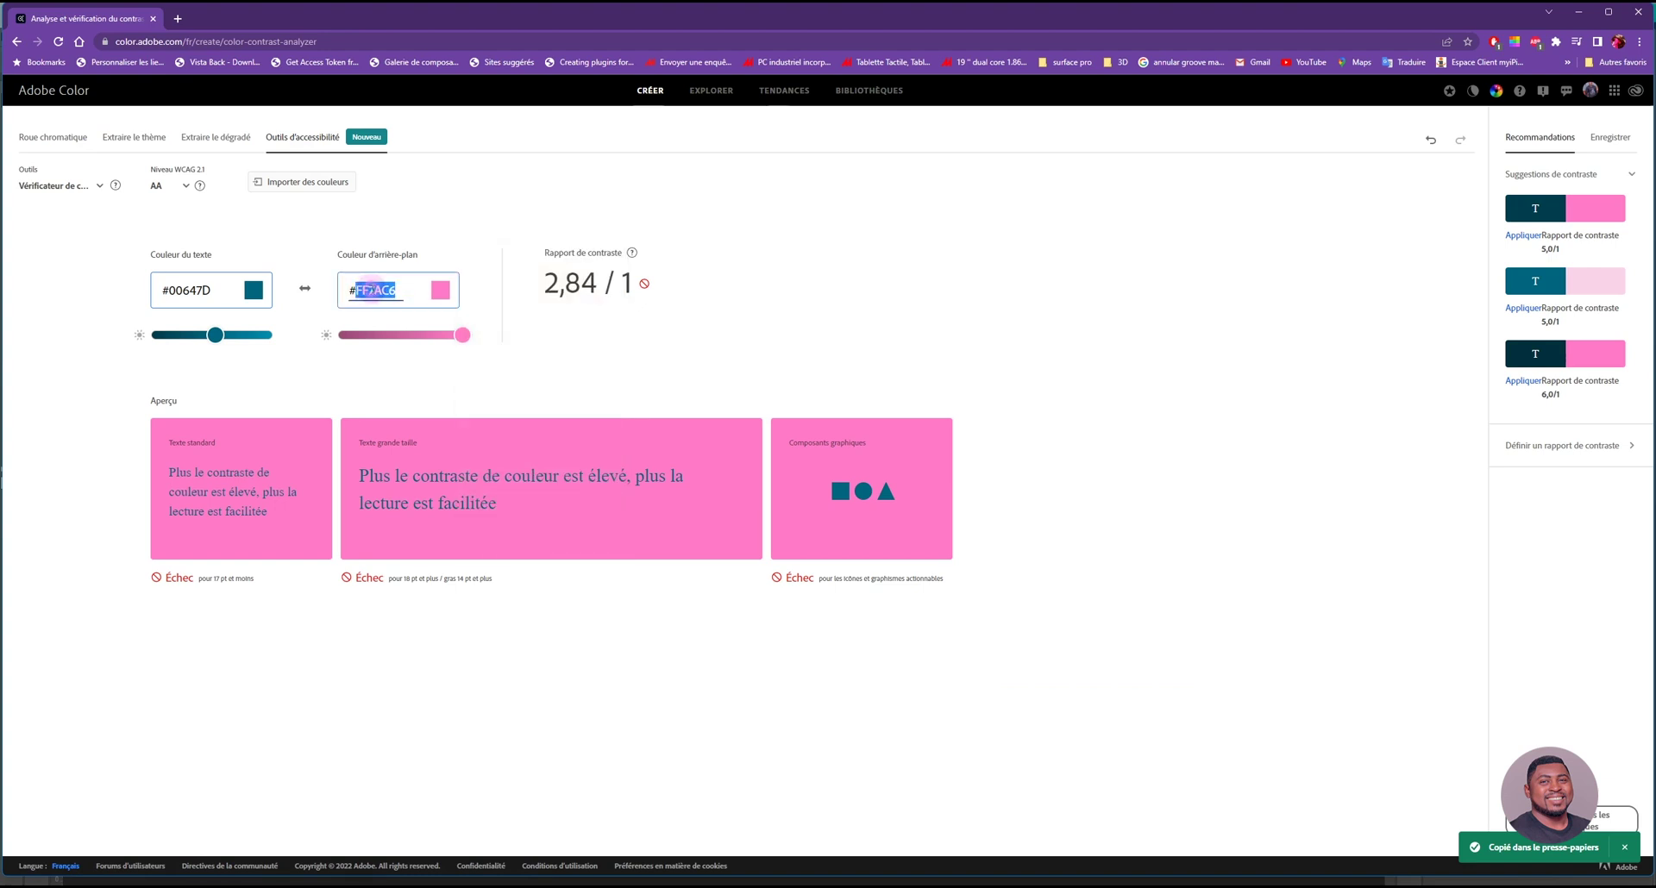
text(A8BBBF)
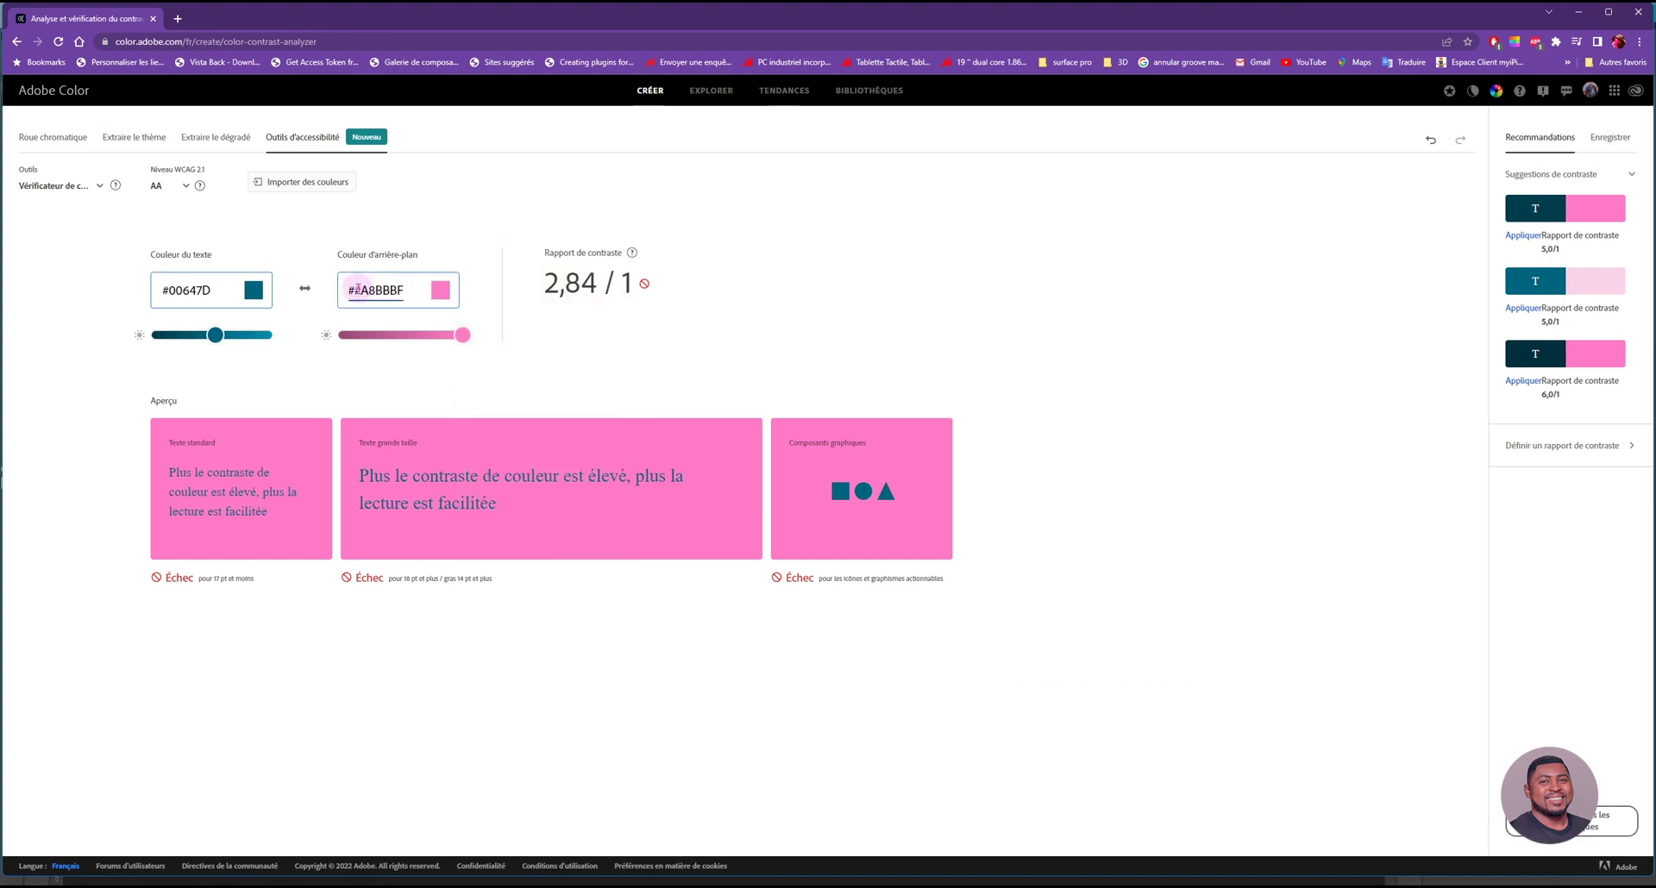
key(Return)
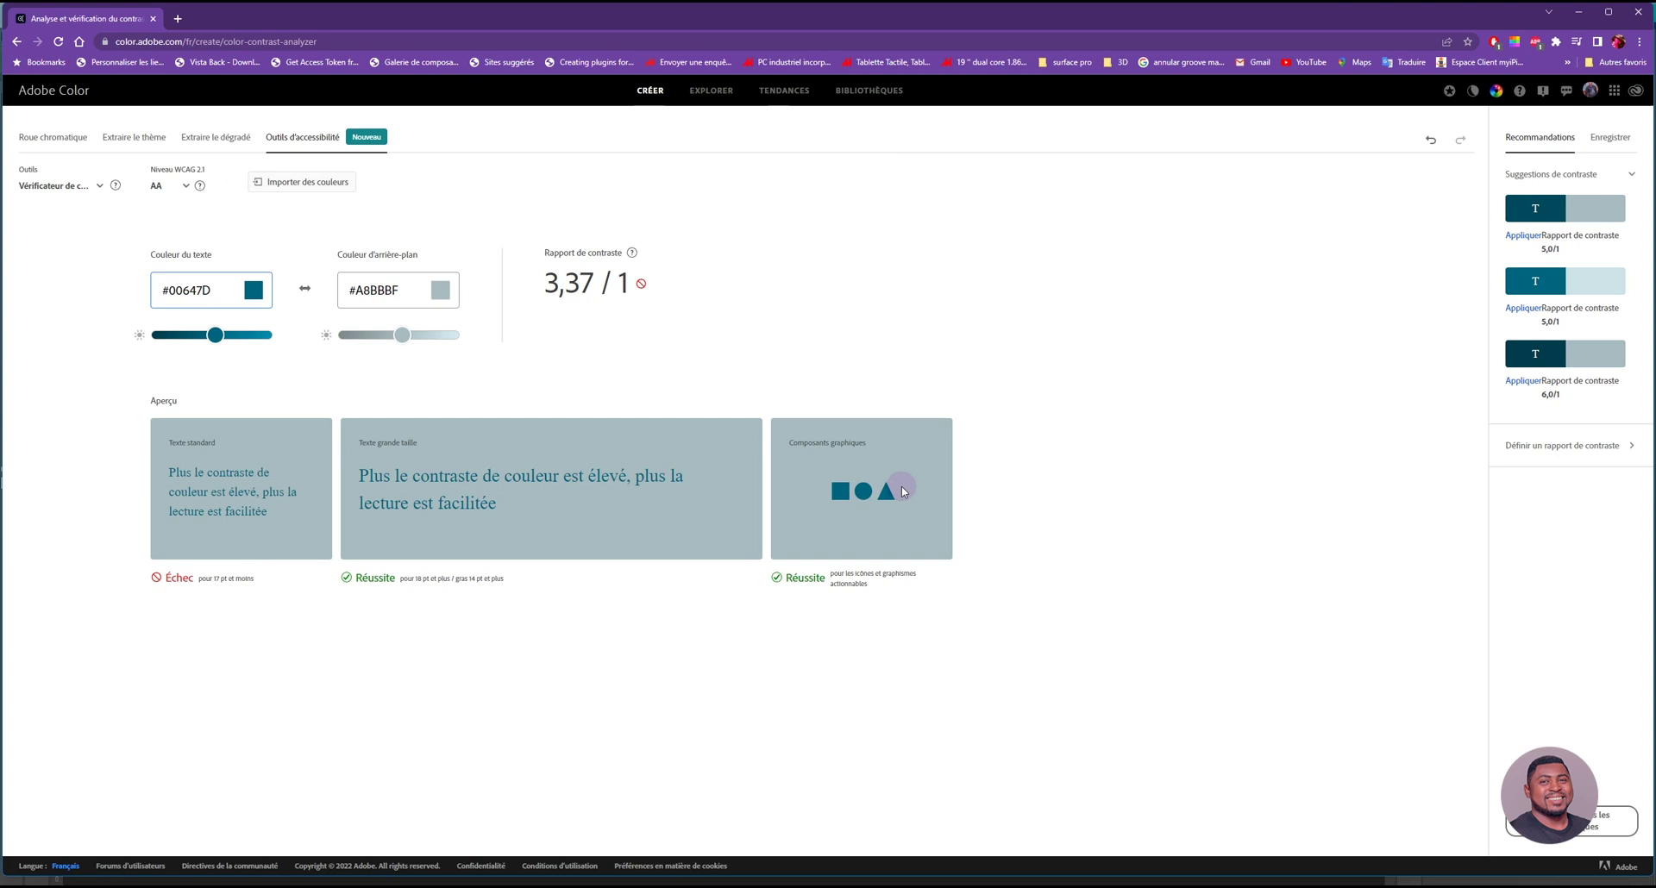
Lighten the background colour to #C5DCE0 and darken the text colour to #005469.
drag(401, 335, 437, 346)
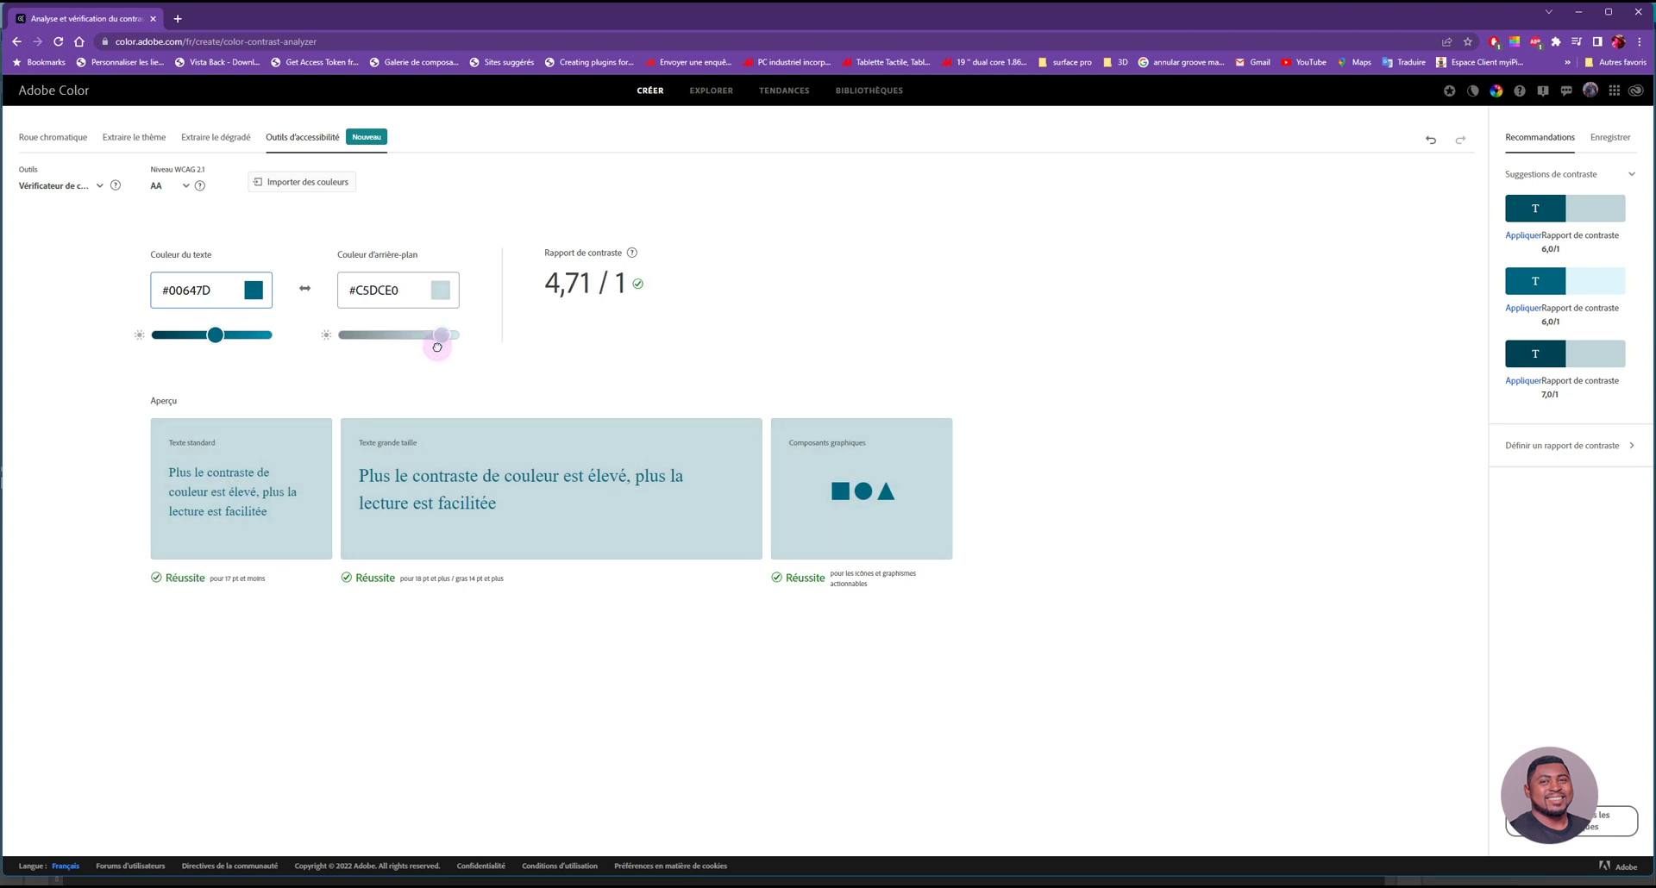
drag(215, 335, 188, 338)
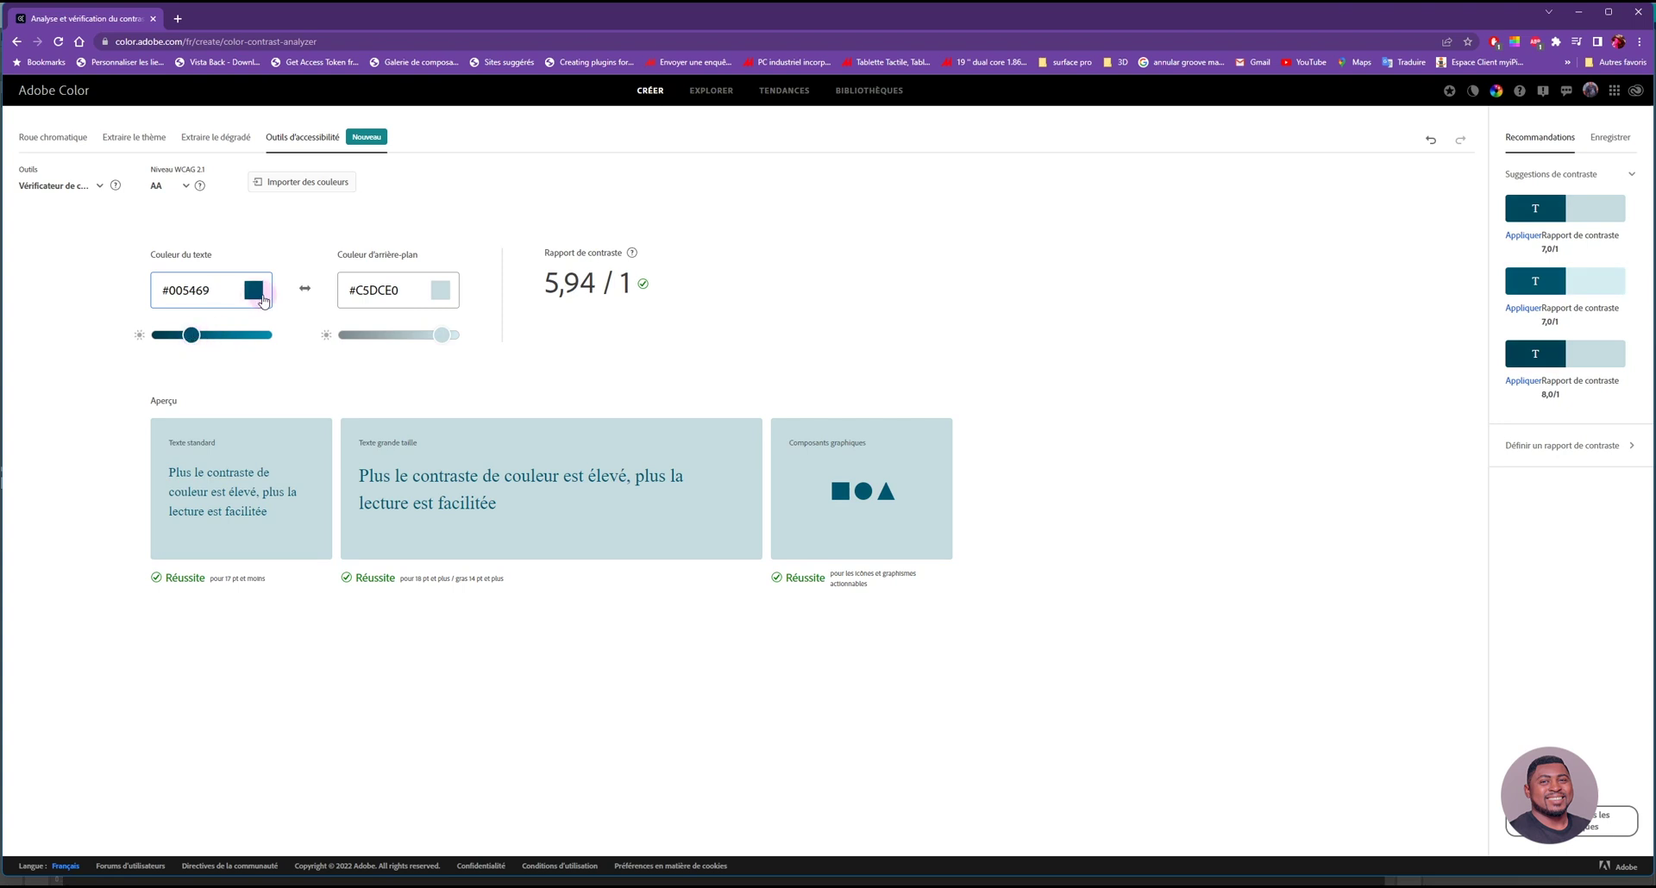
Copy the first swatch's hex code from the extracted theme and set the contrast checker's text colour to #8697A6.
click(216, 138)
click(133, 138)
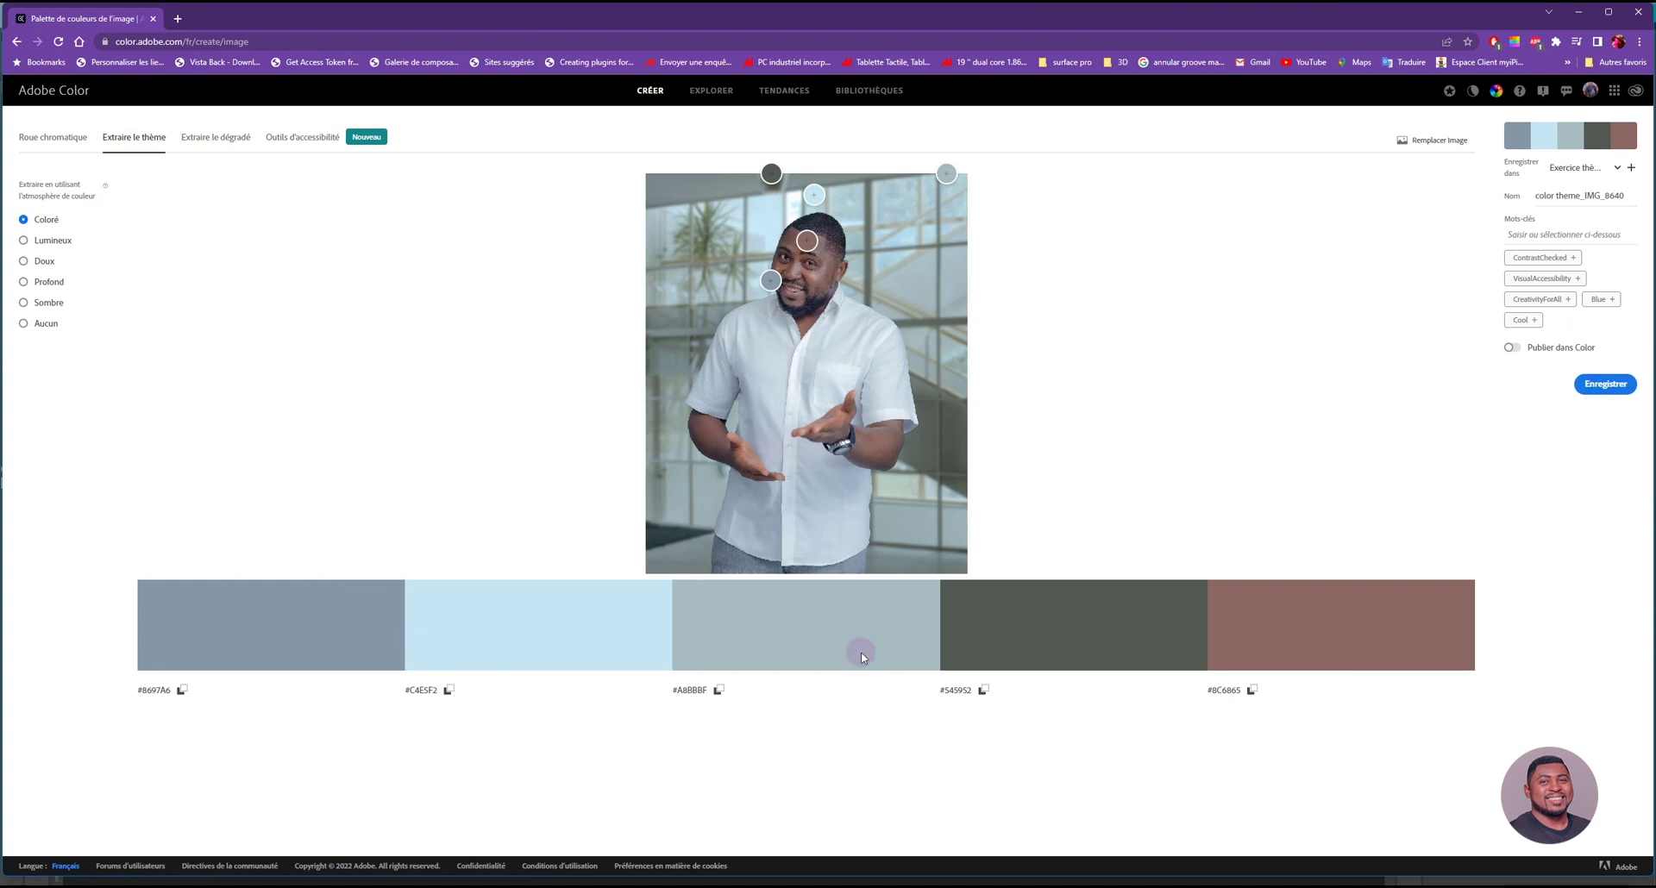
click(180, 690)
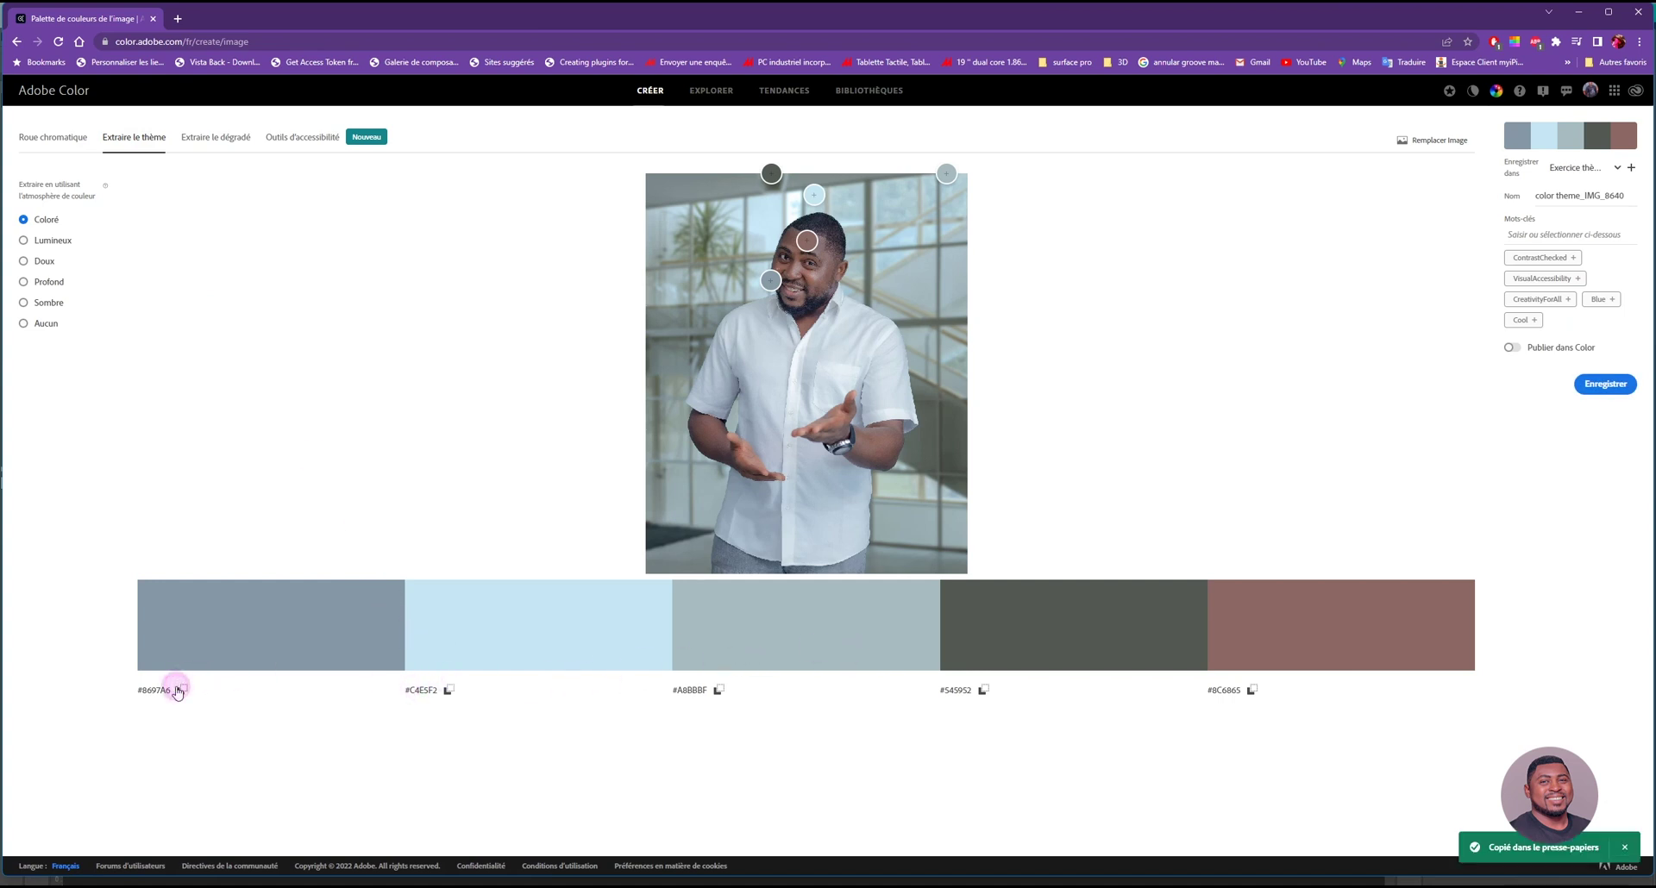
click(289, 138)
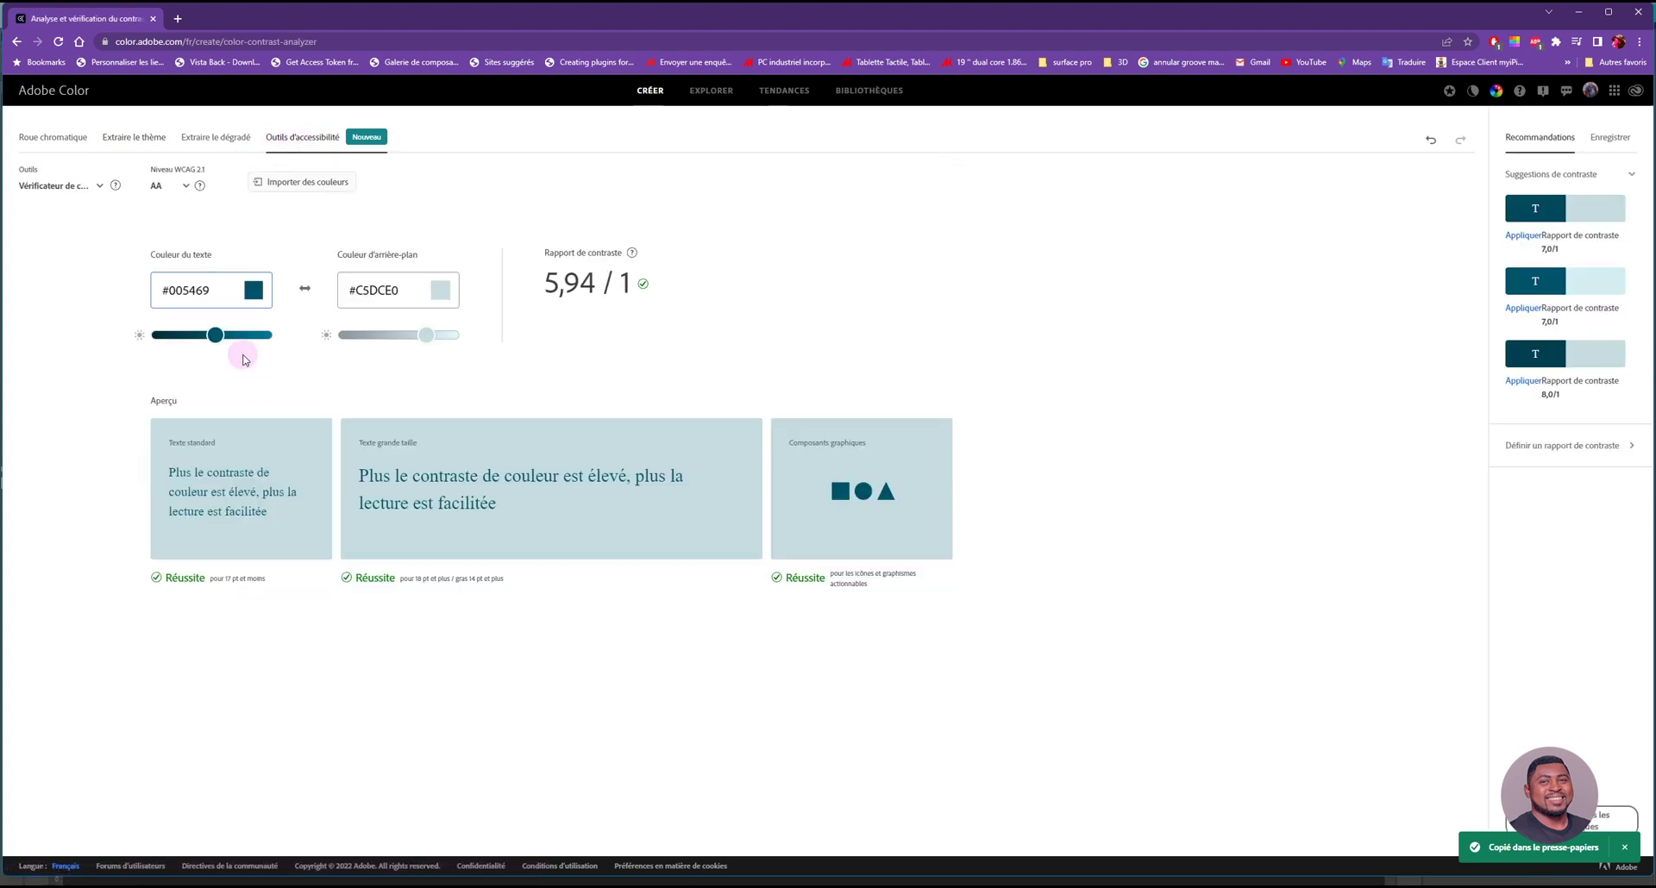
drag(209, 290, 121, 293)
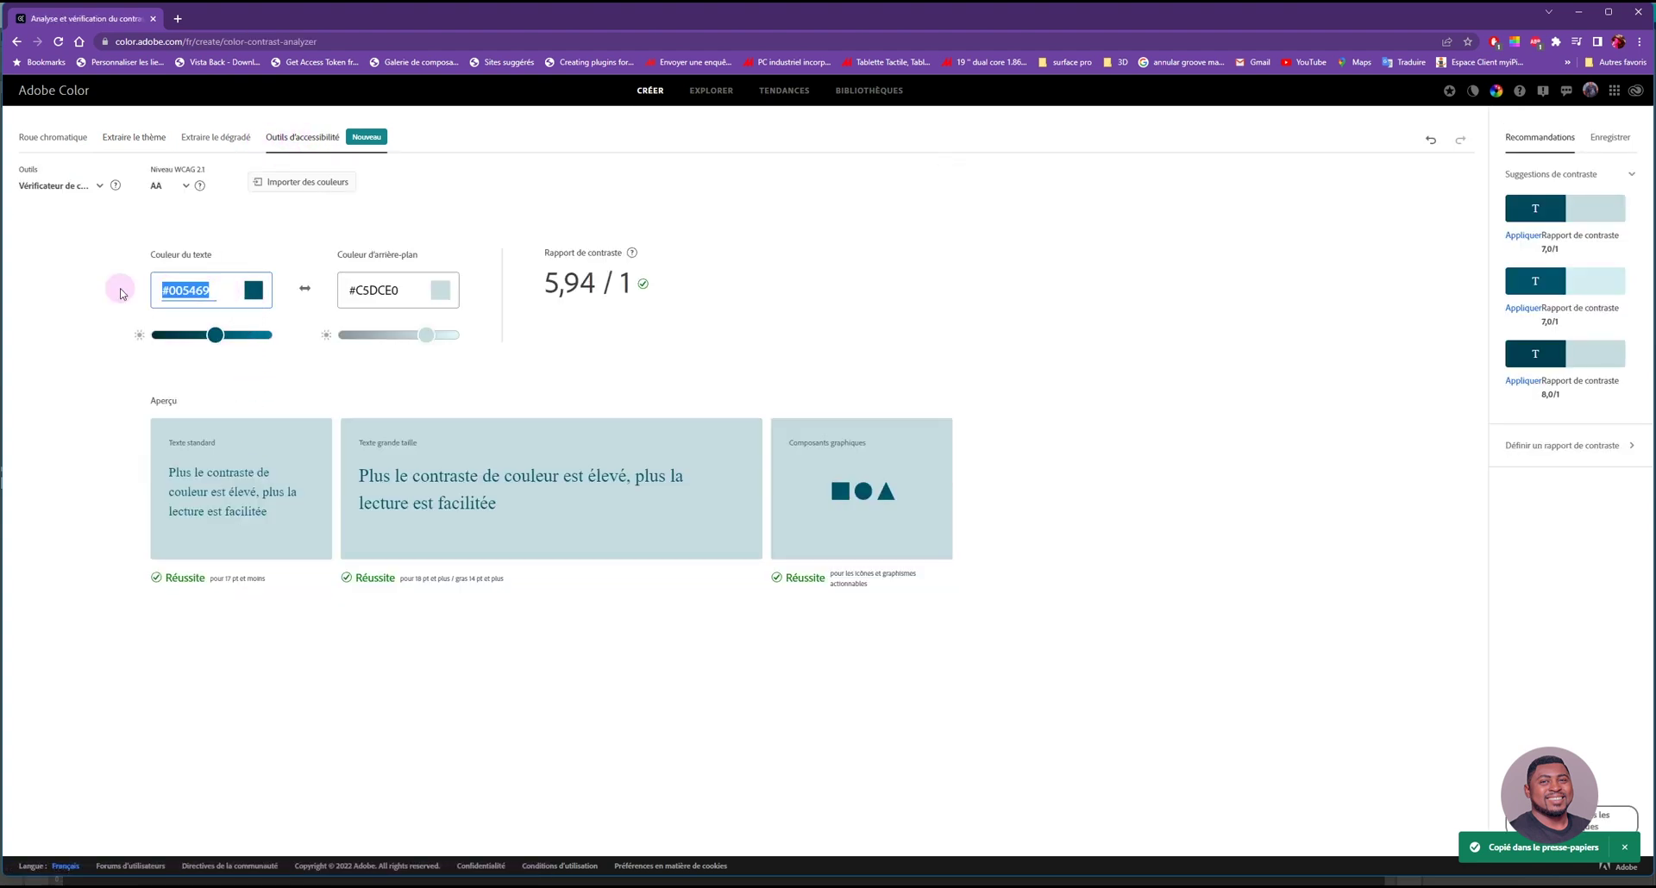
click(225, 368)
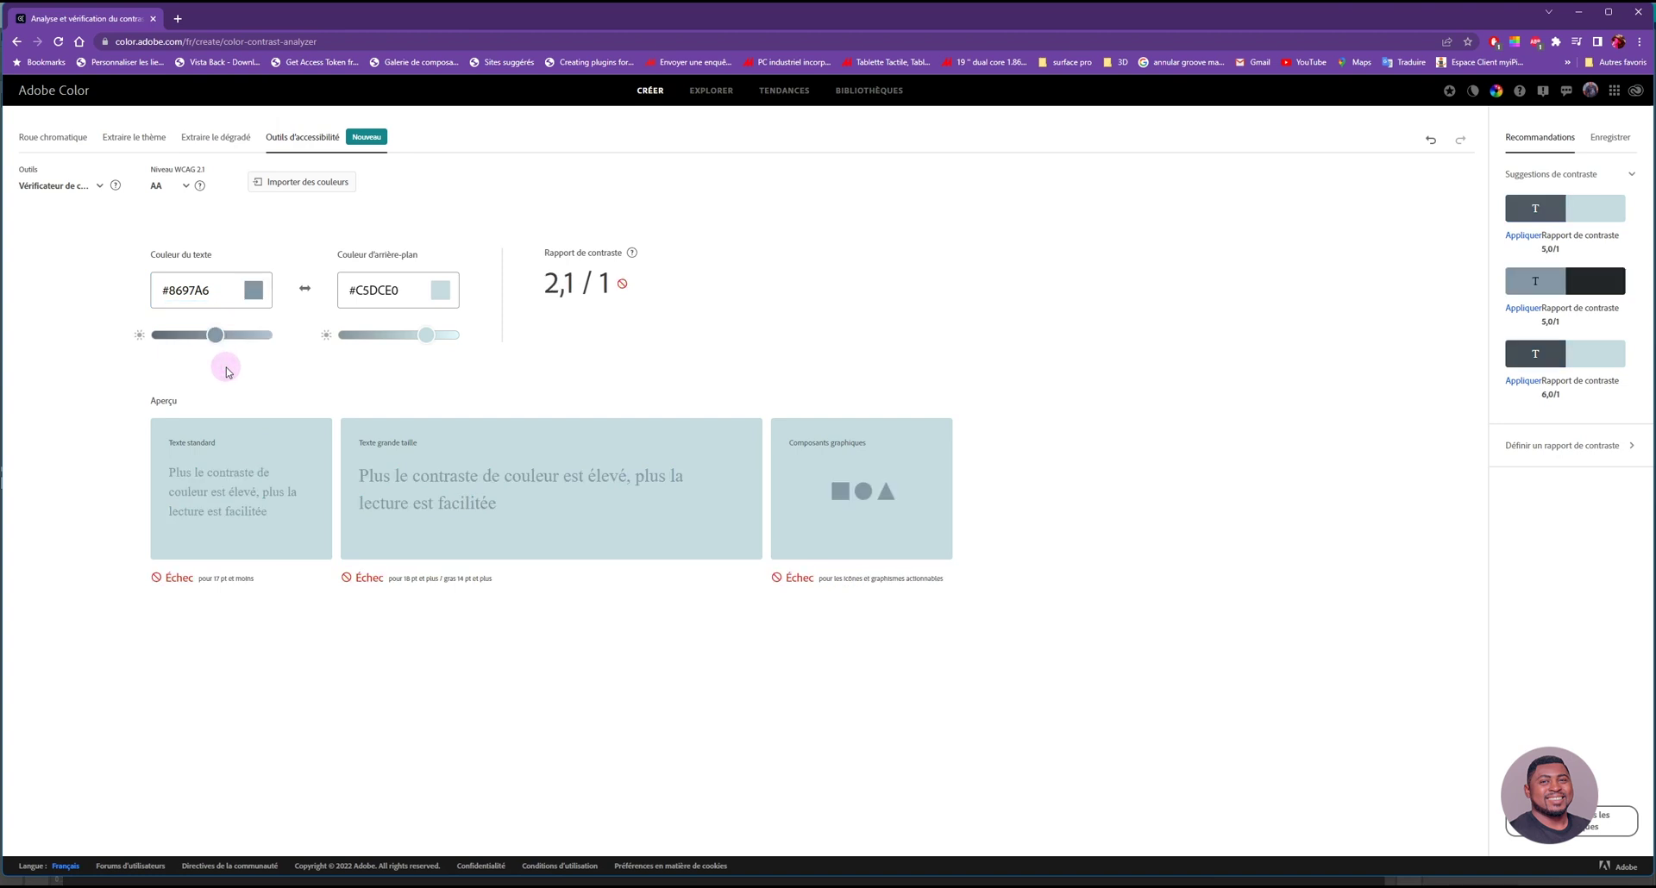
Darken the text colour to #424C54 and lighten the background colour to #CCE4E8.
drag(215, 335, 122, 338)
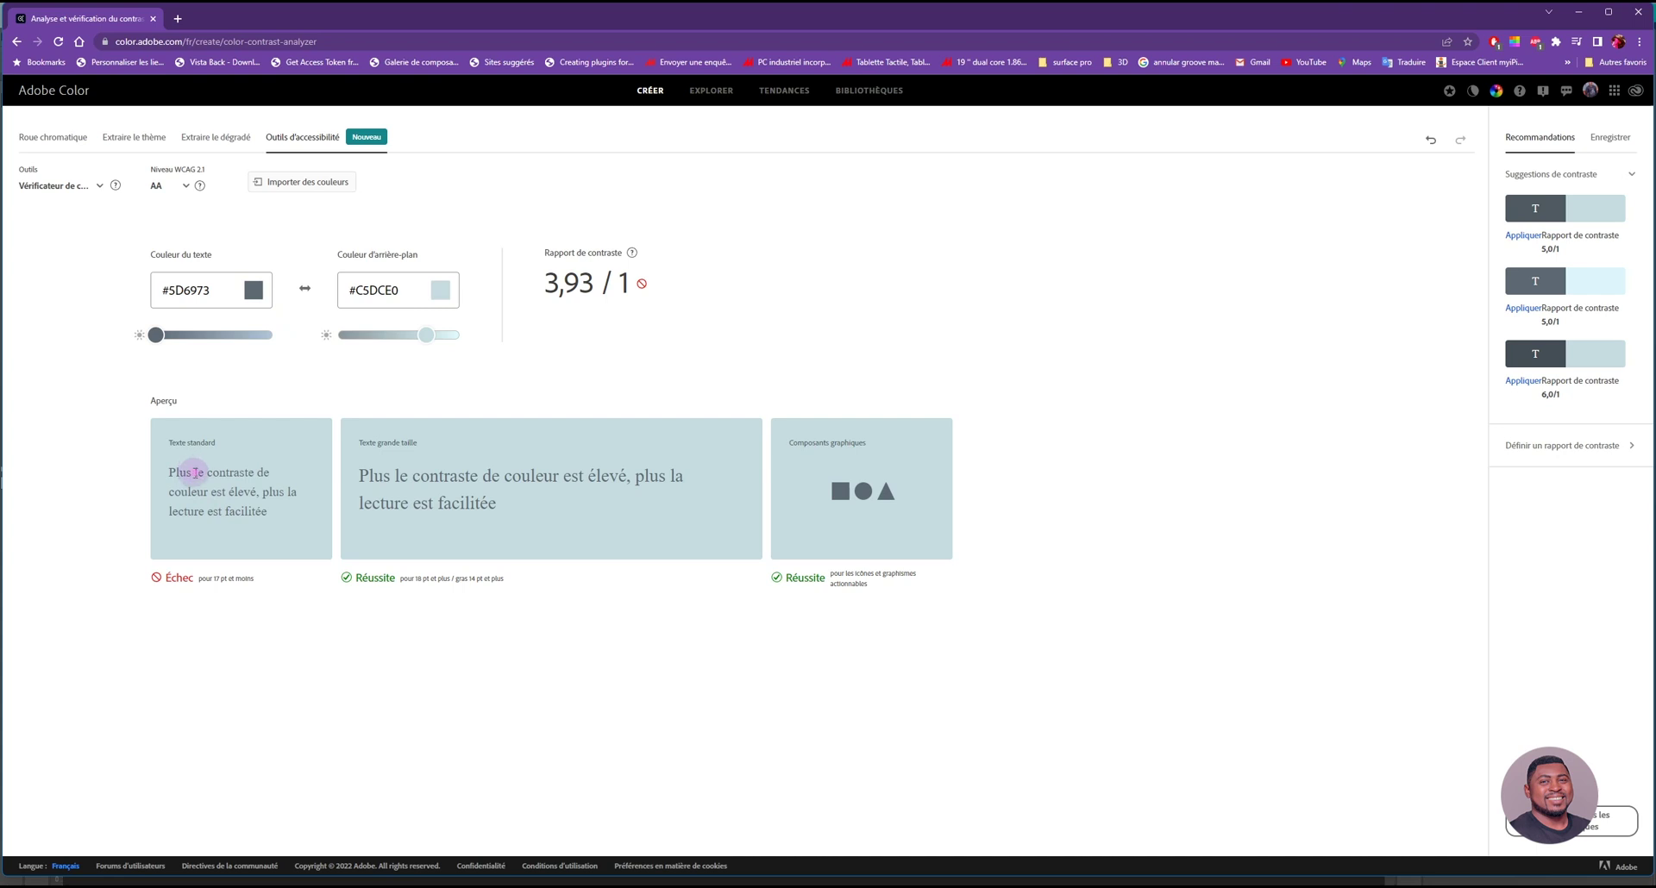
click(255, 290)
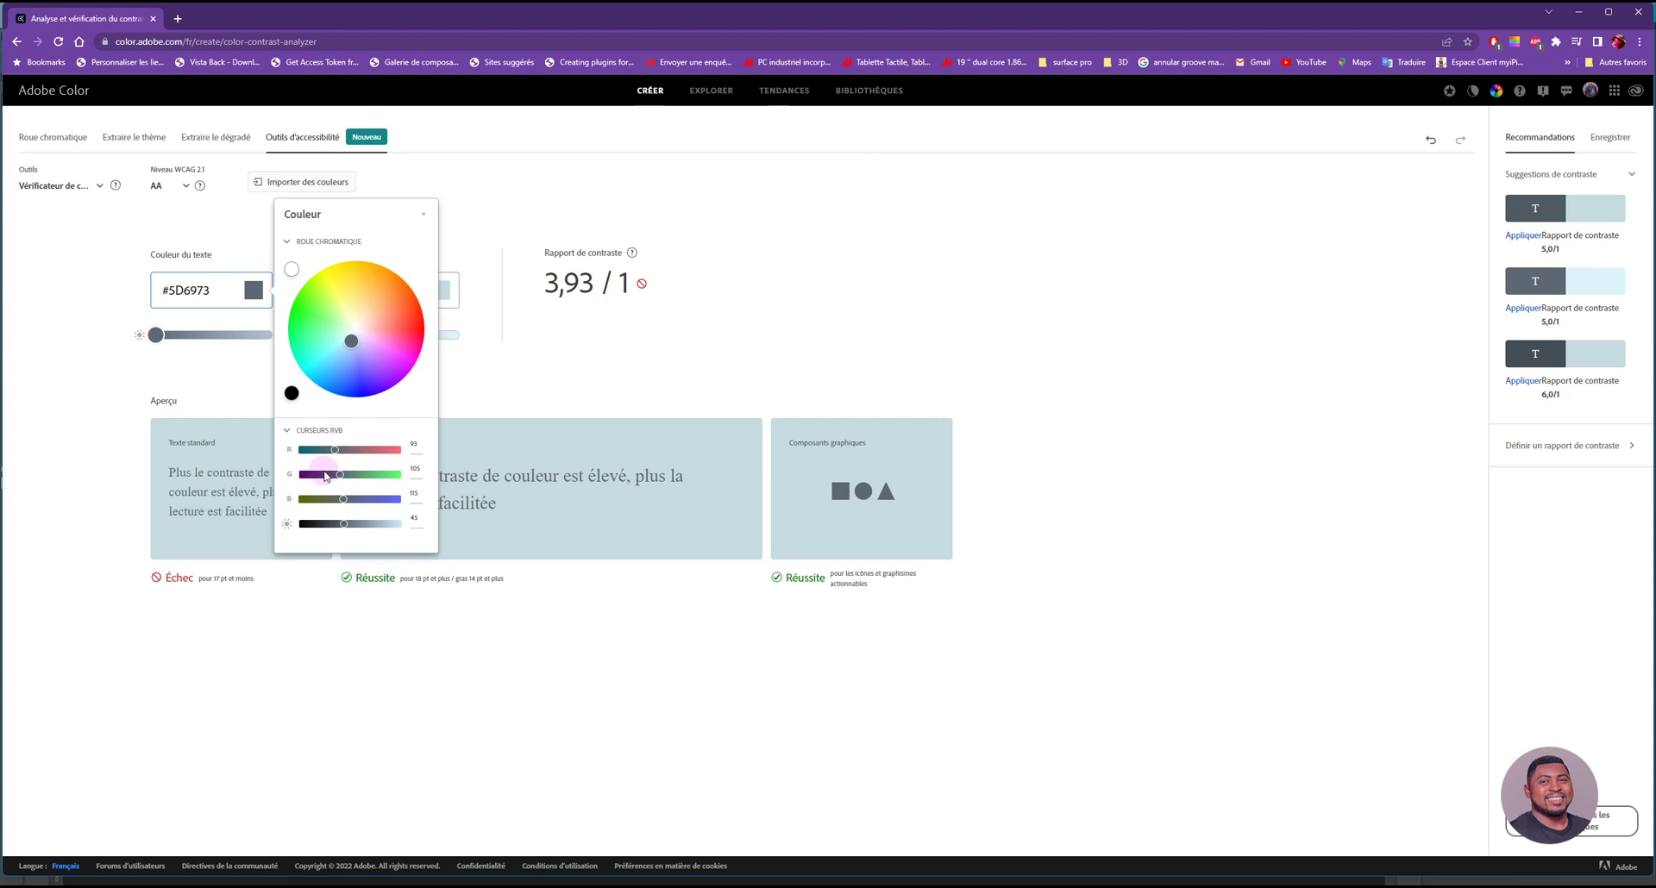
drag(344, 525, 330, 525)
key(ctrl+z)
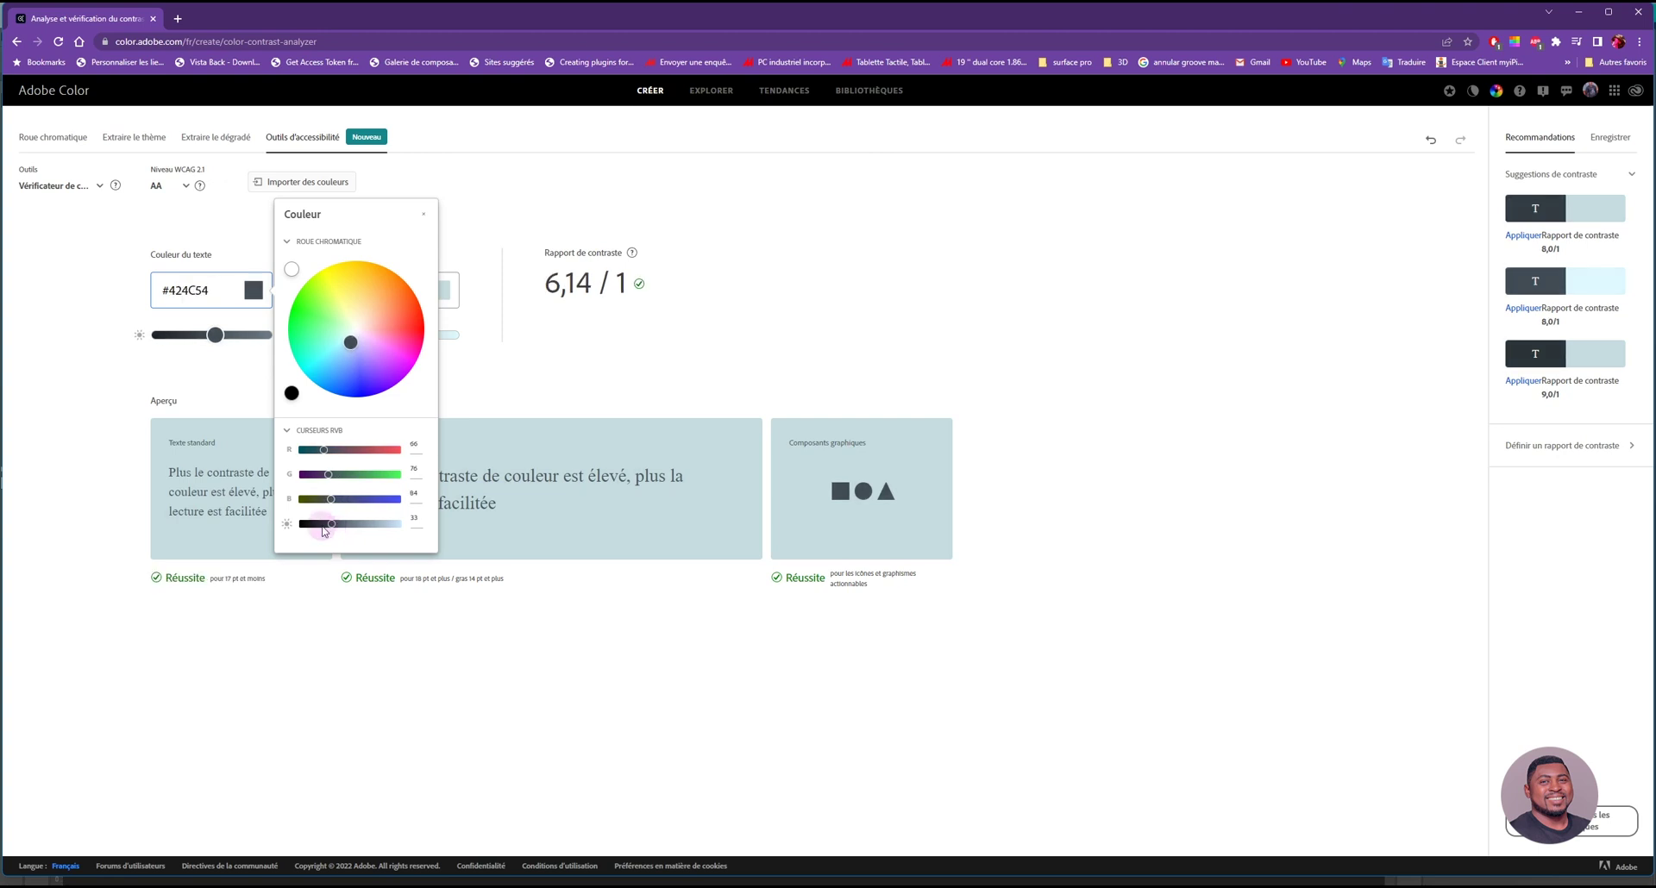
click(476, 535)
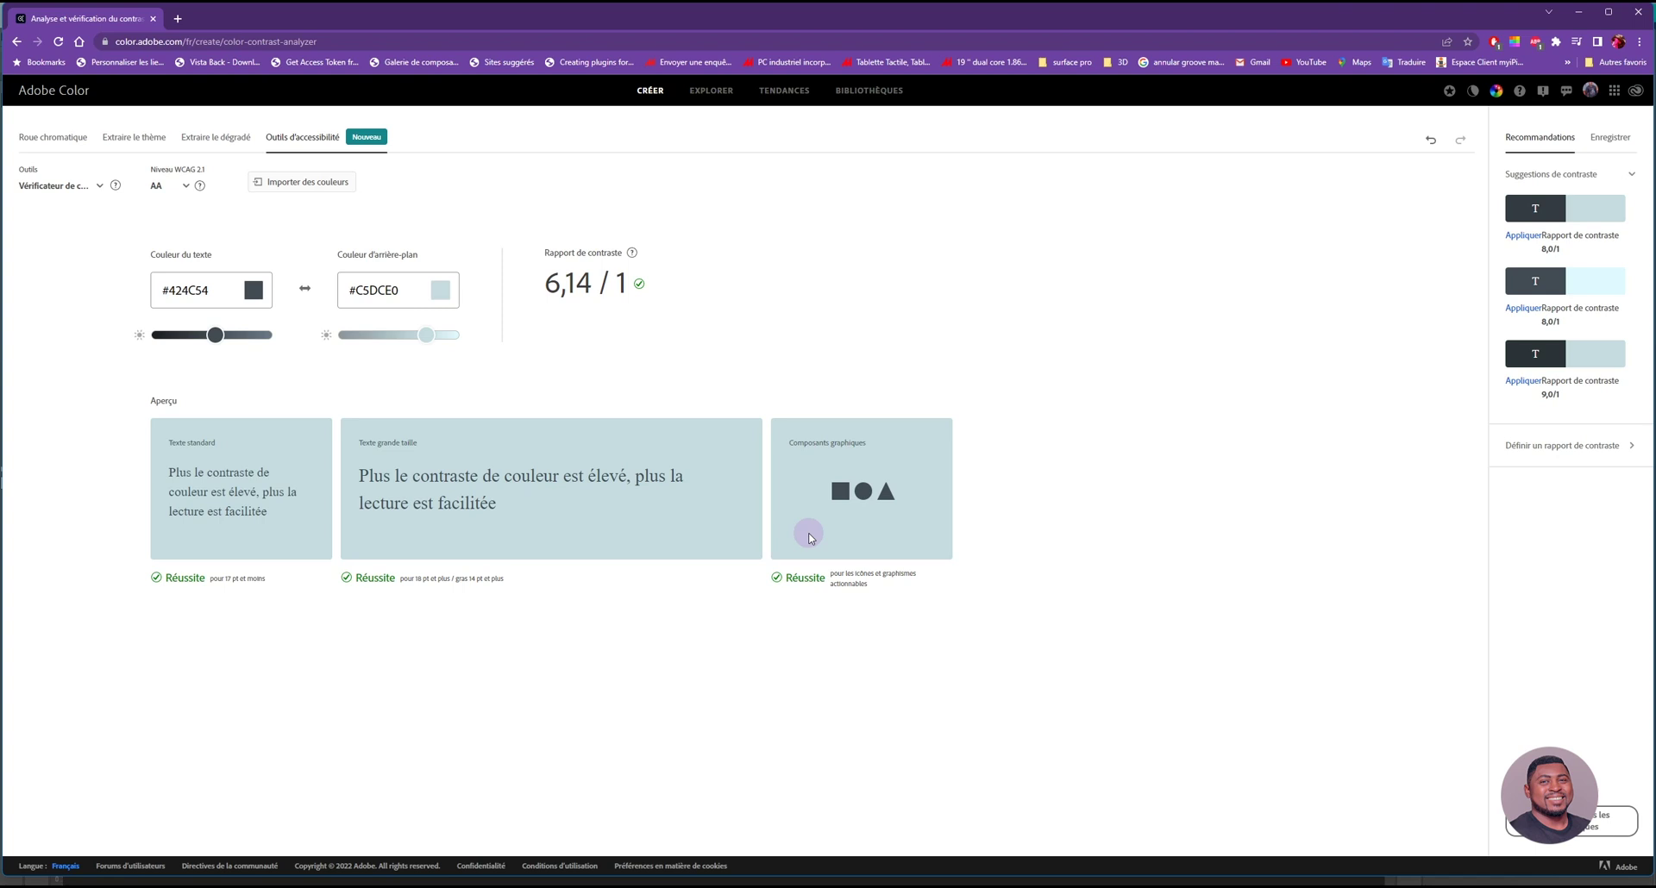
drag(425, 339, 433, 341)
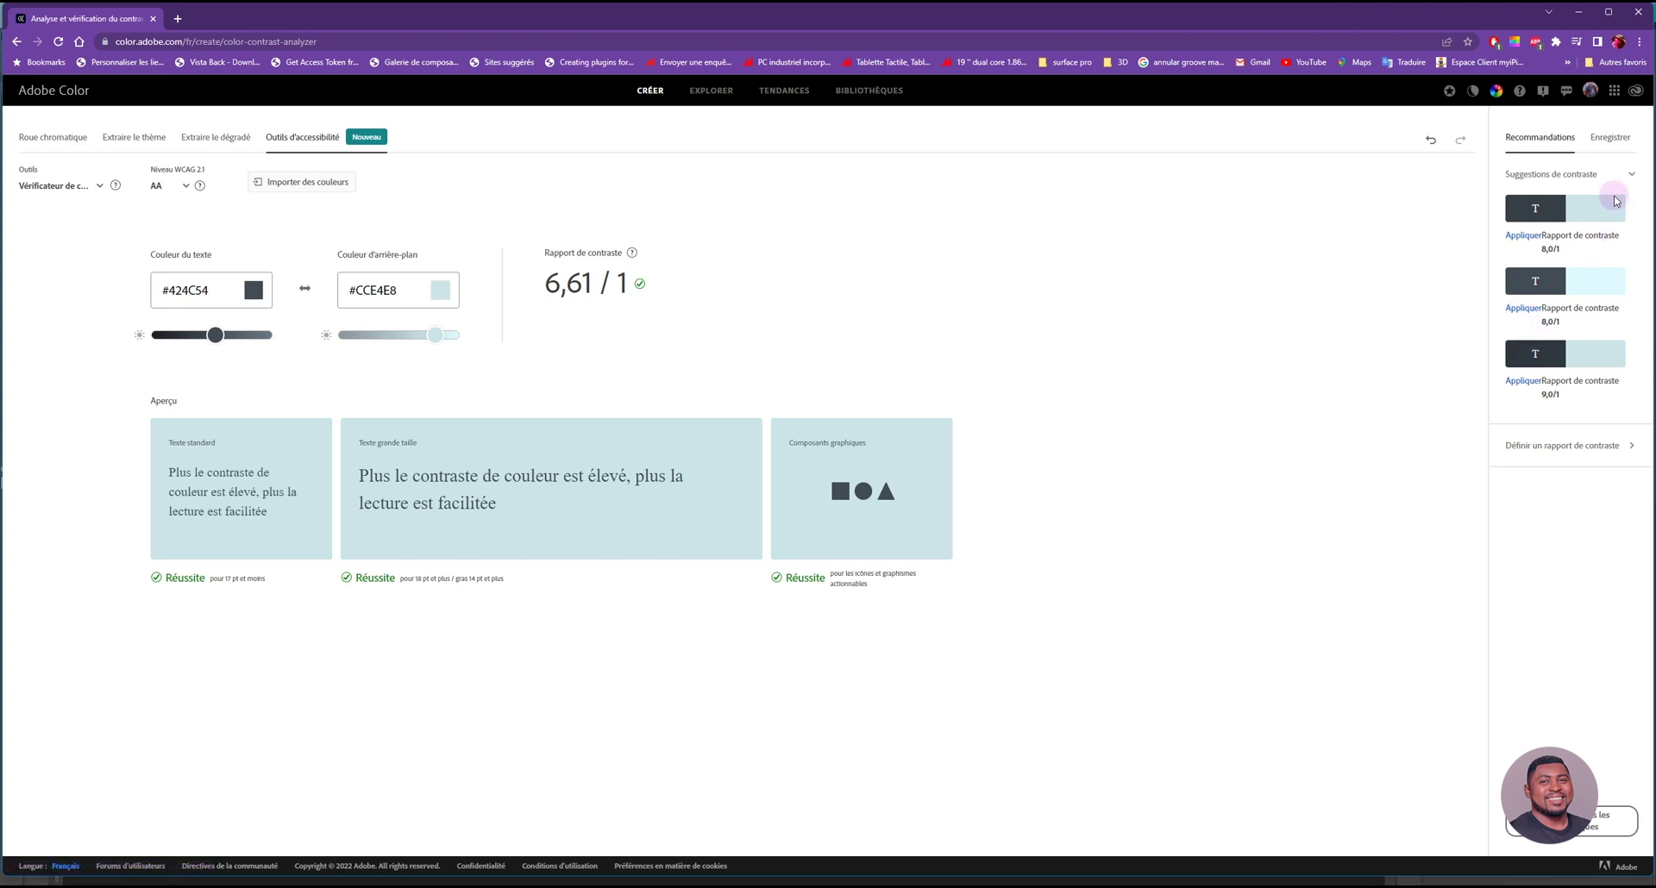
Apply three suggested colour pairs in turn, with contrast ratios 8,0/1, 9,0/1 and 11,1/1.
click(1631, 175)
click(1632, 177)
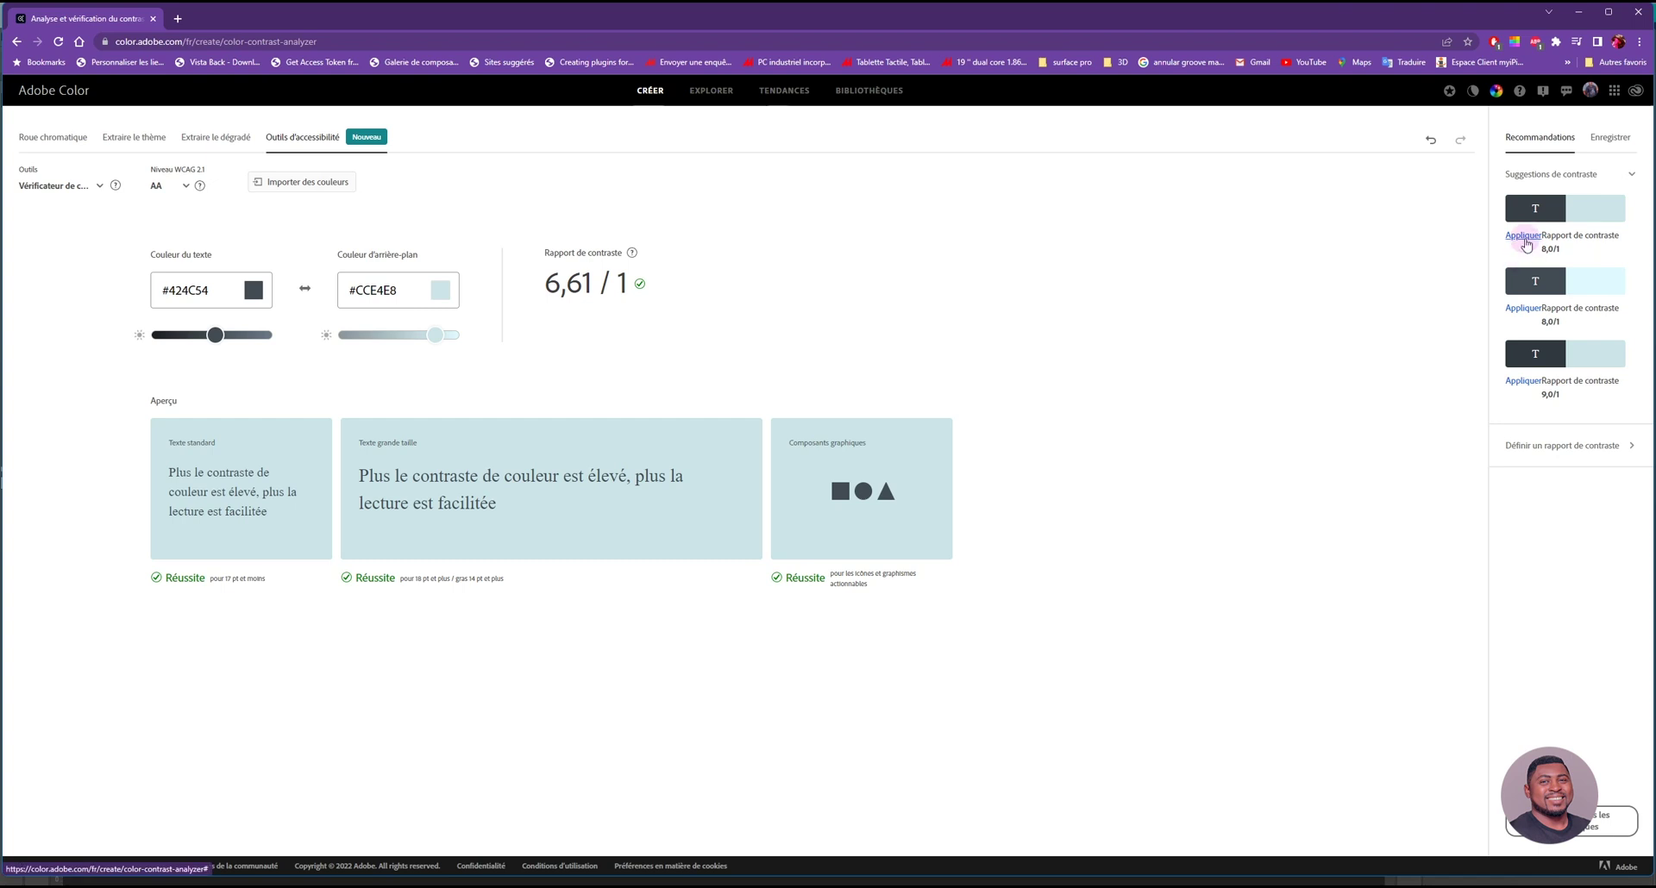
click(1524, 239)
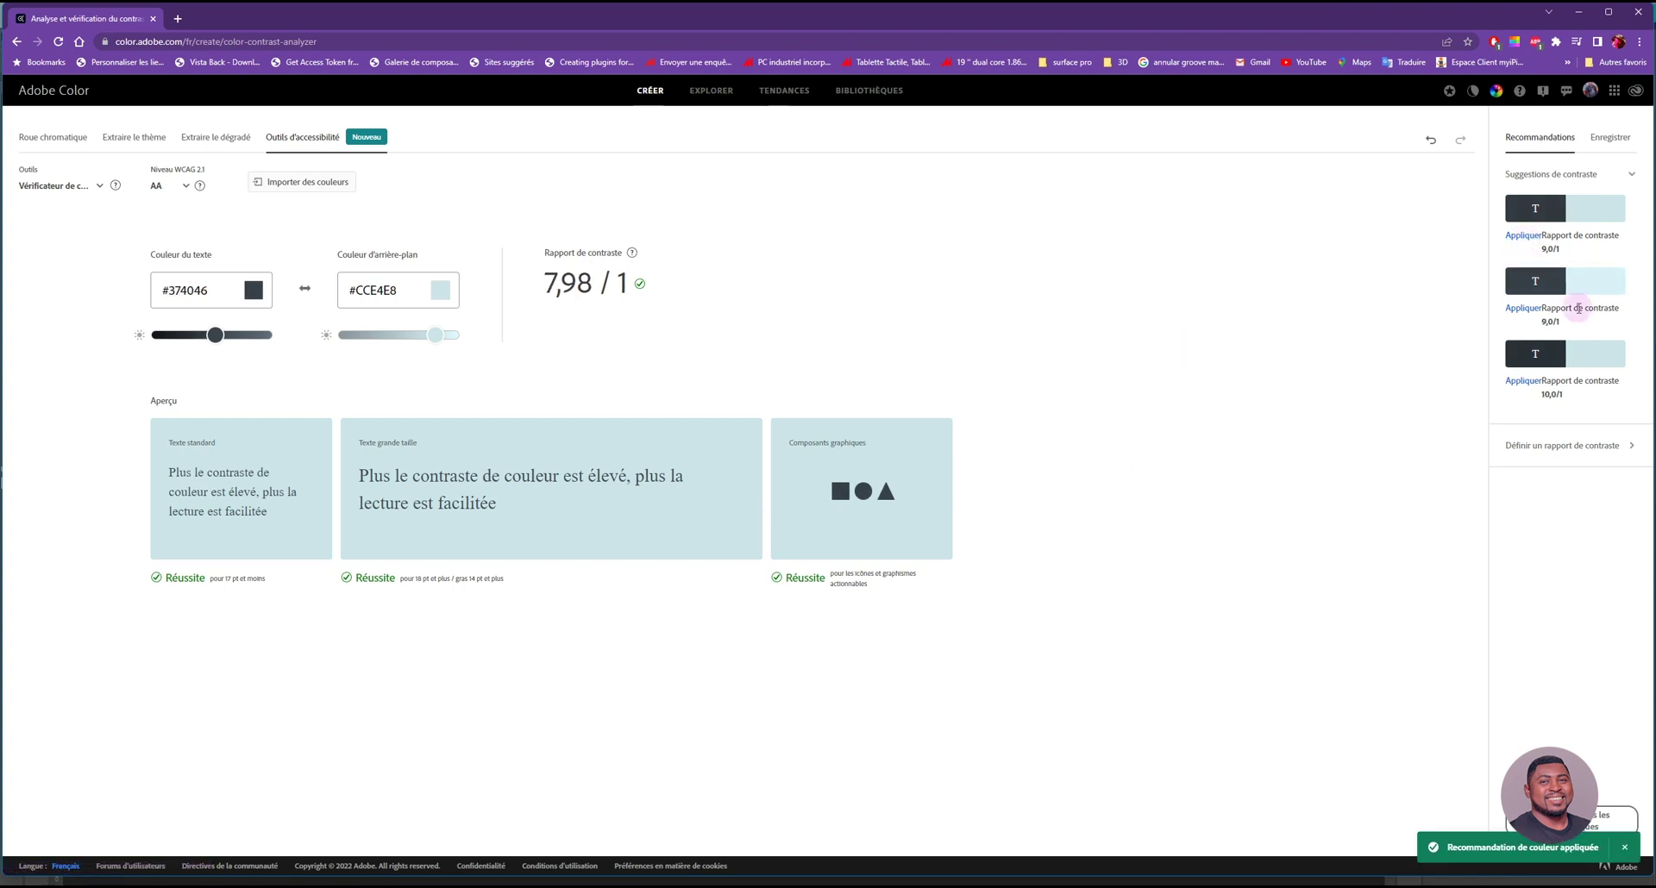
click(1524, 309)
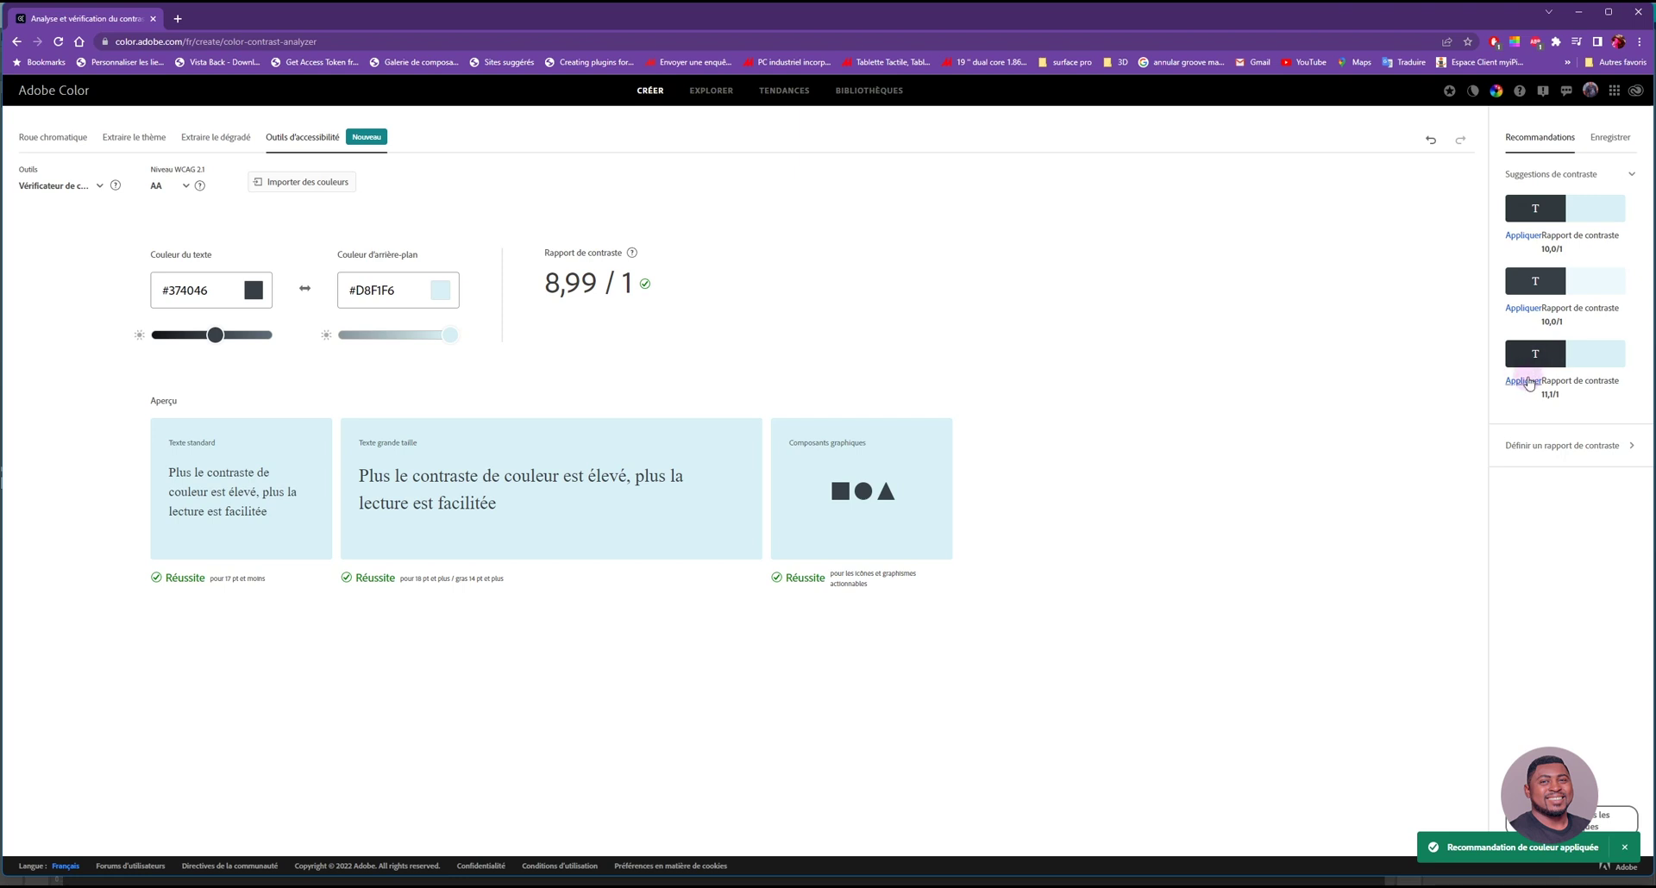
click(1525, 381)
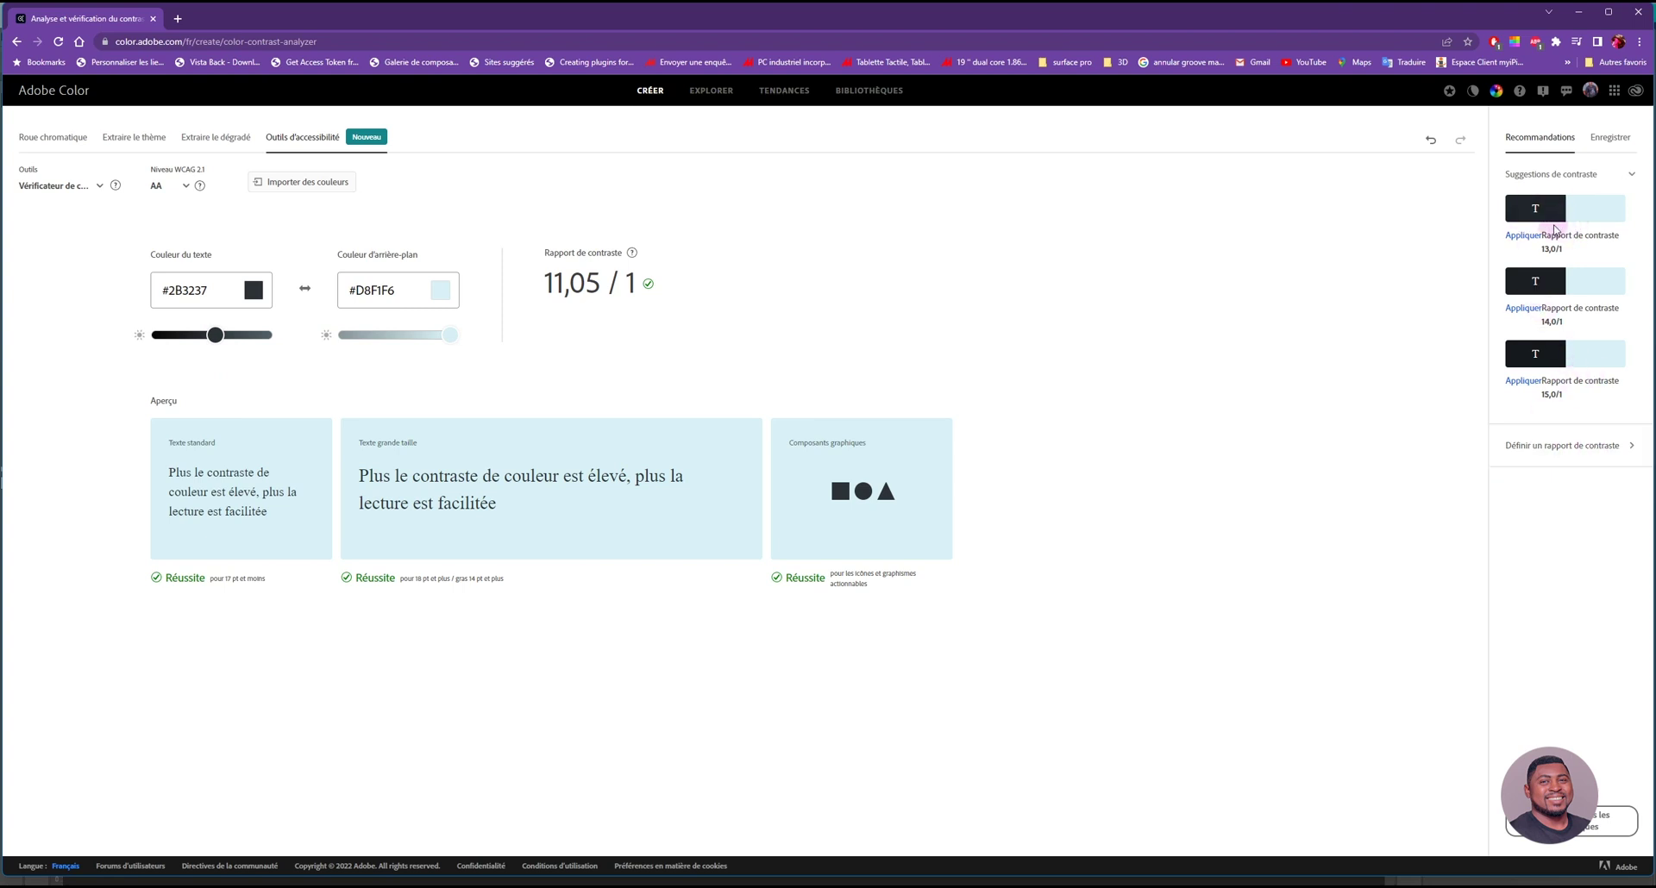
Open the custom contrast ratio setting and examine the ratio between the text and background colours.
click(1611, 448)
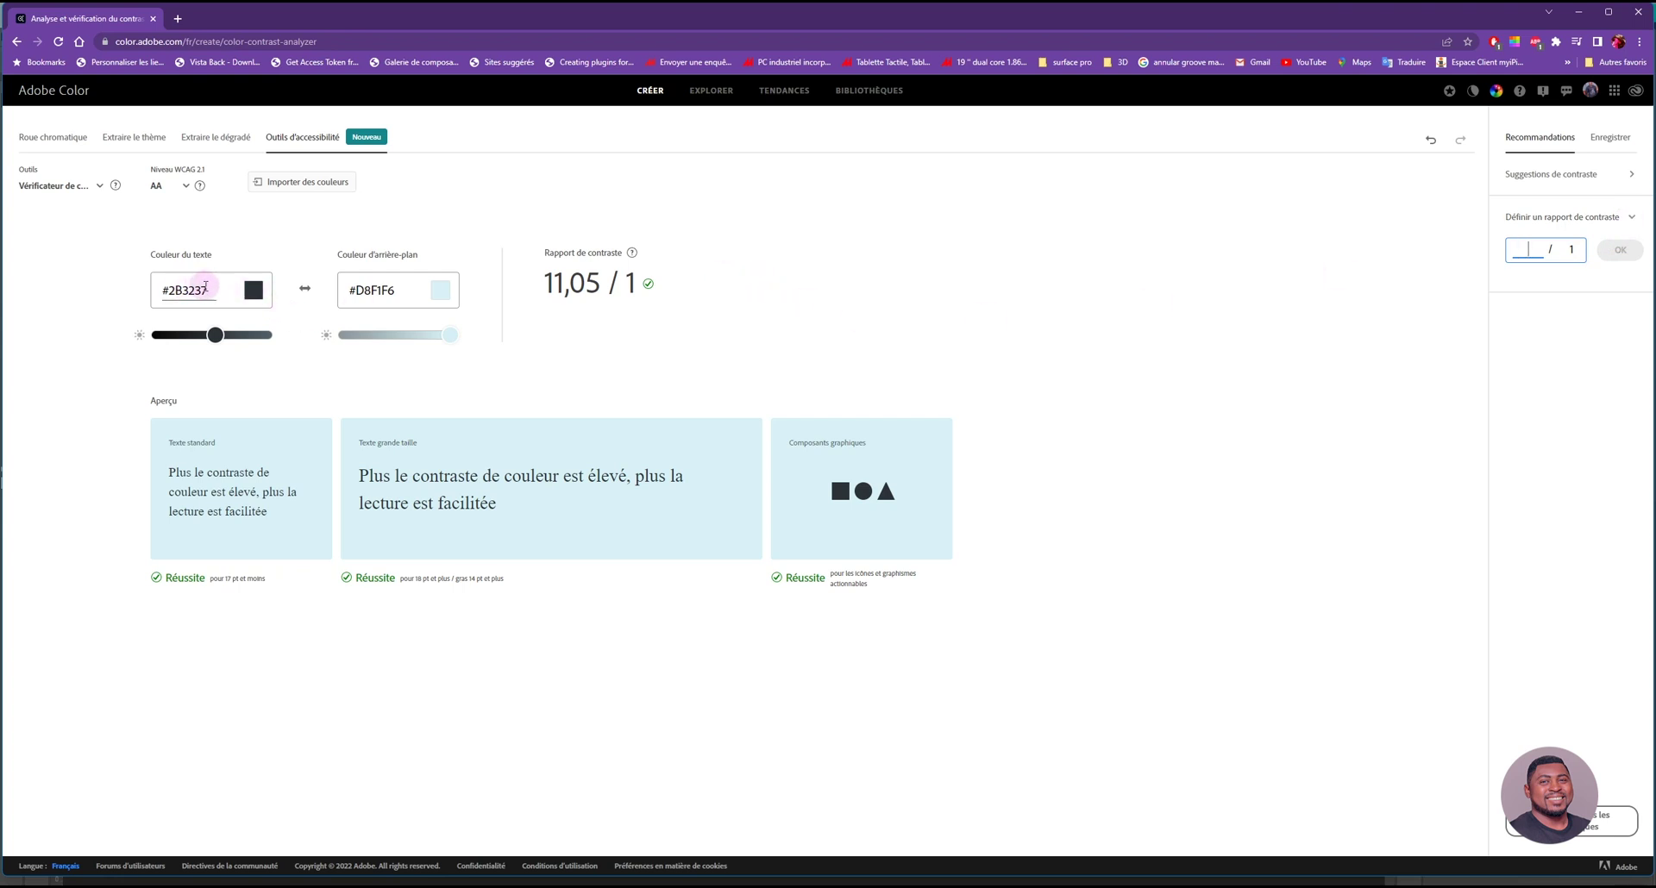
click(171, 290)
drag(548, 282, 638, 282)
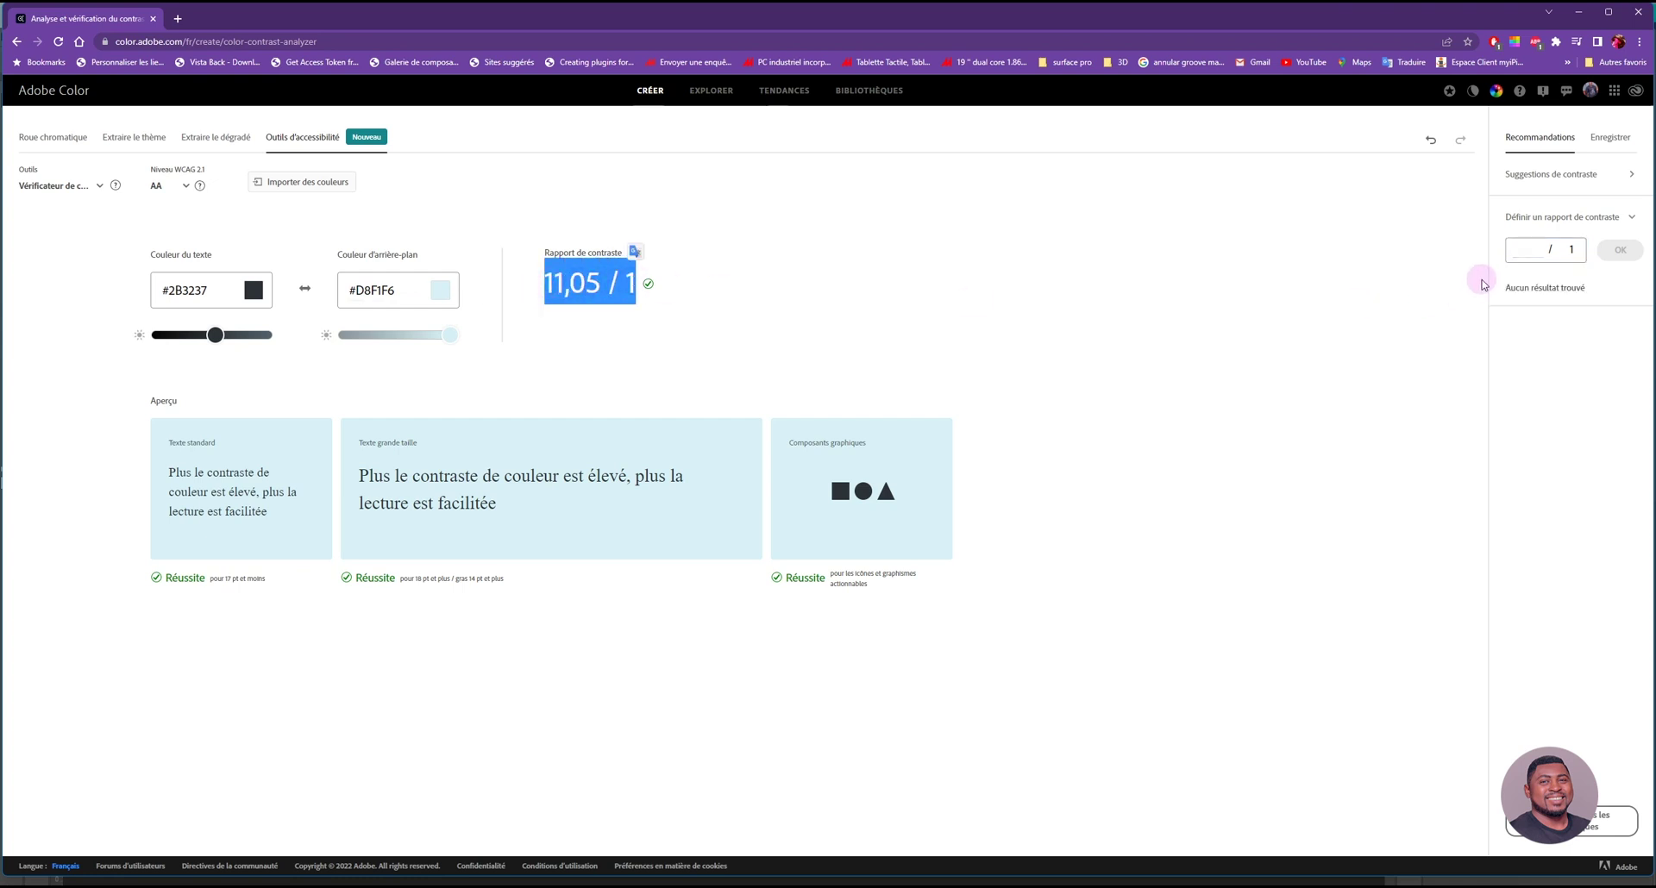
click(1528, 249)
click(1166, 371)
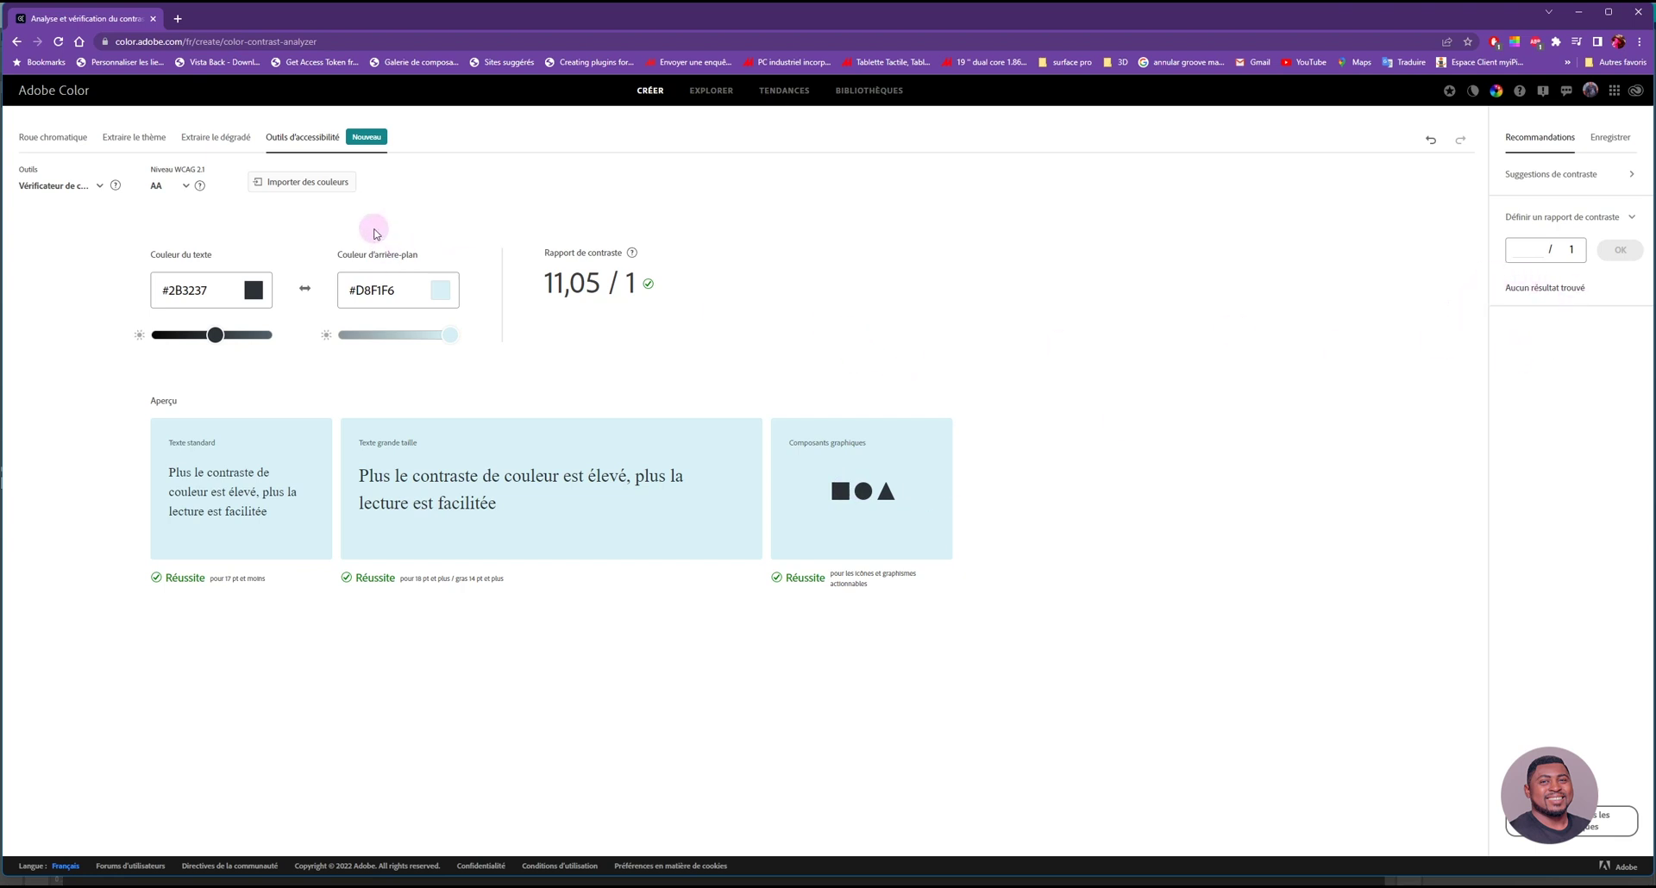
Save the checked colour pair to the Exercice thème de couleur library as Color Contrast Checked.
click(1609, 140)
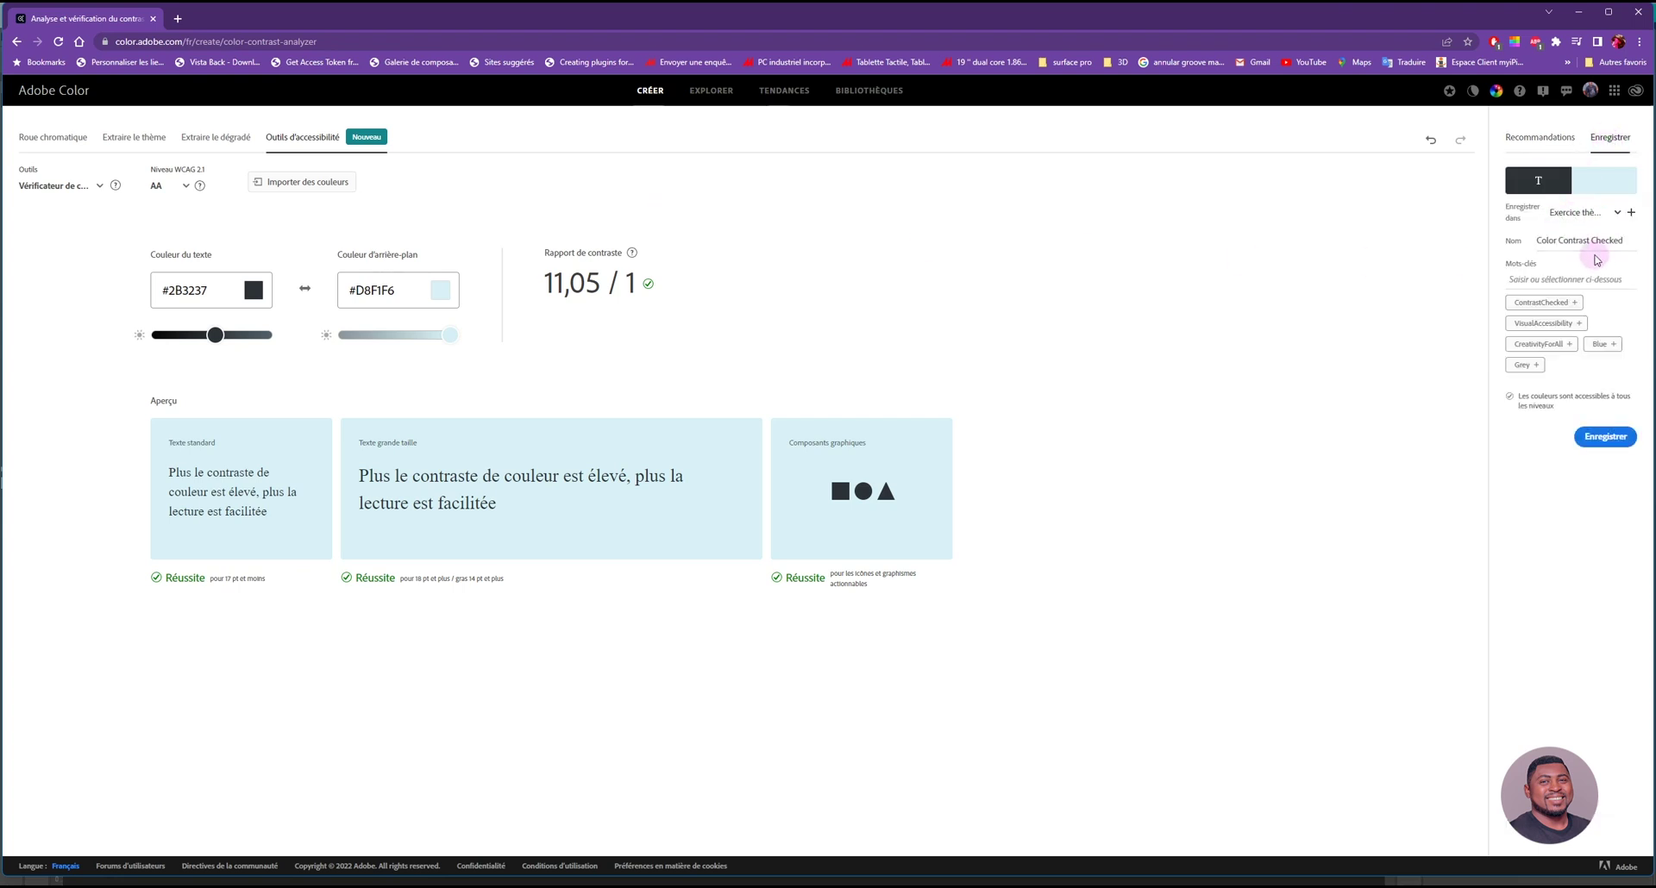
click(1618, 215)
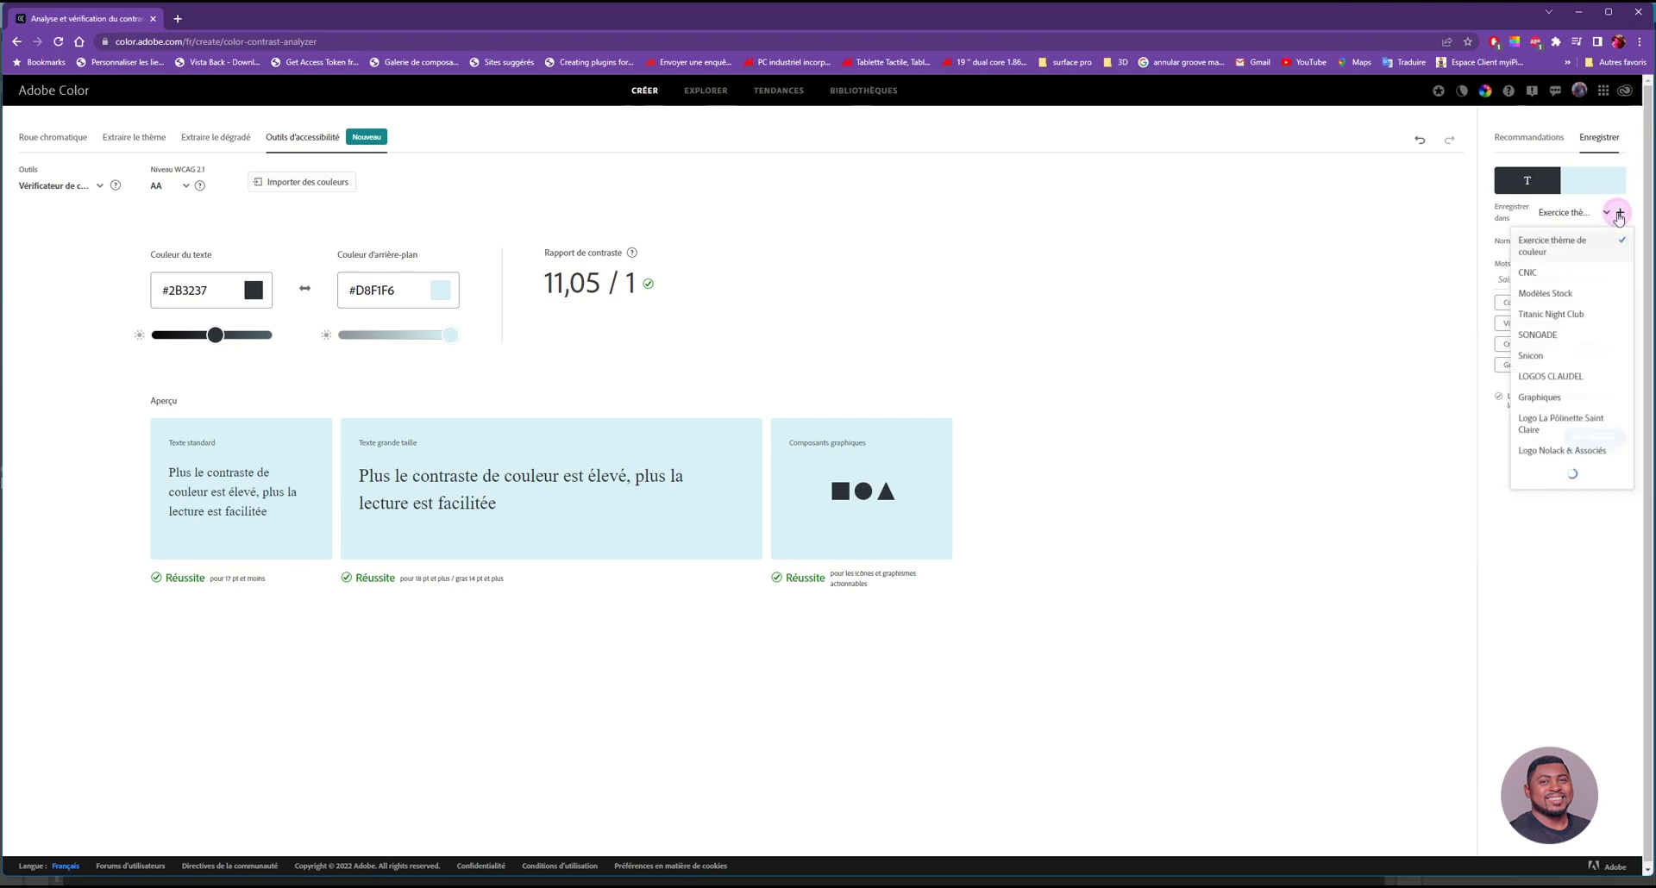
click(1550, 250)
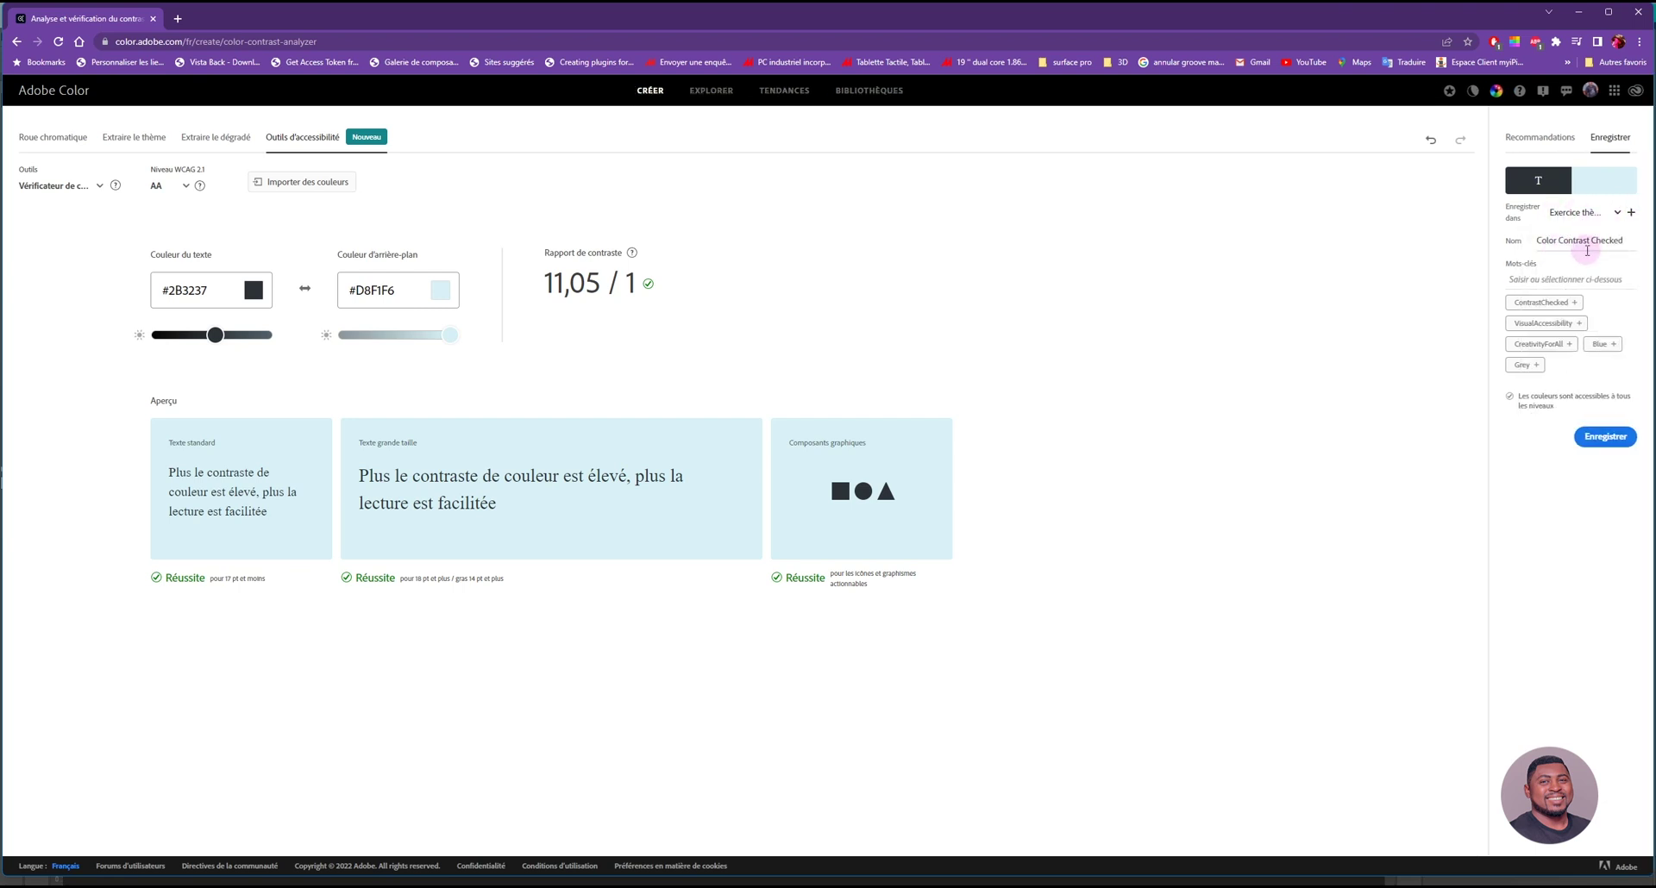
click(1560, 242)
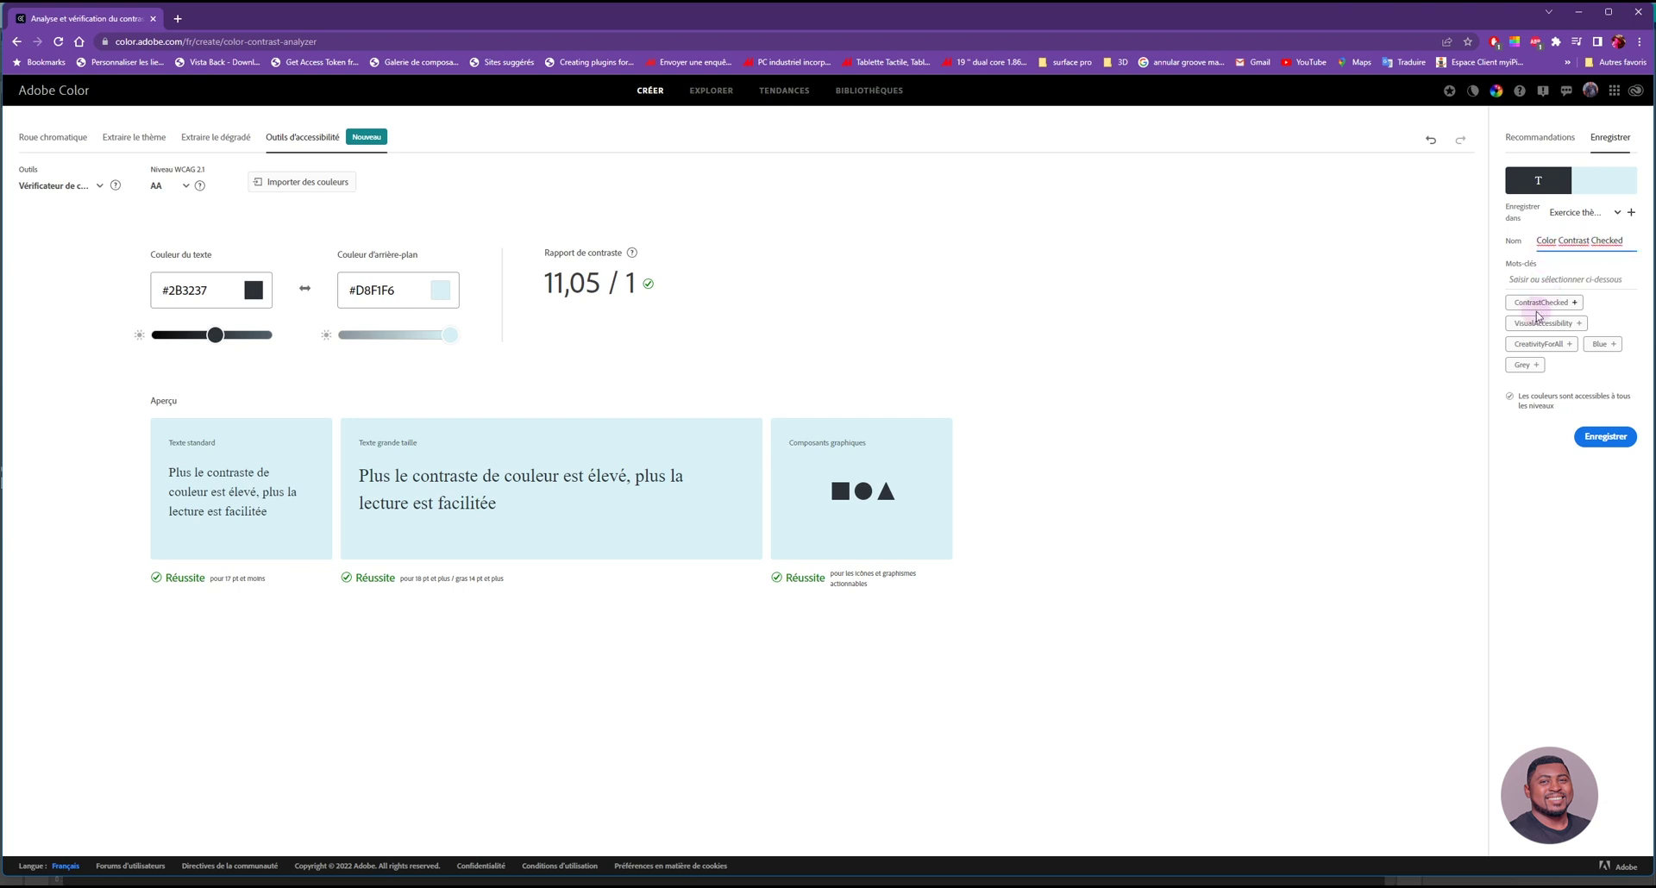
click(1600, 437)
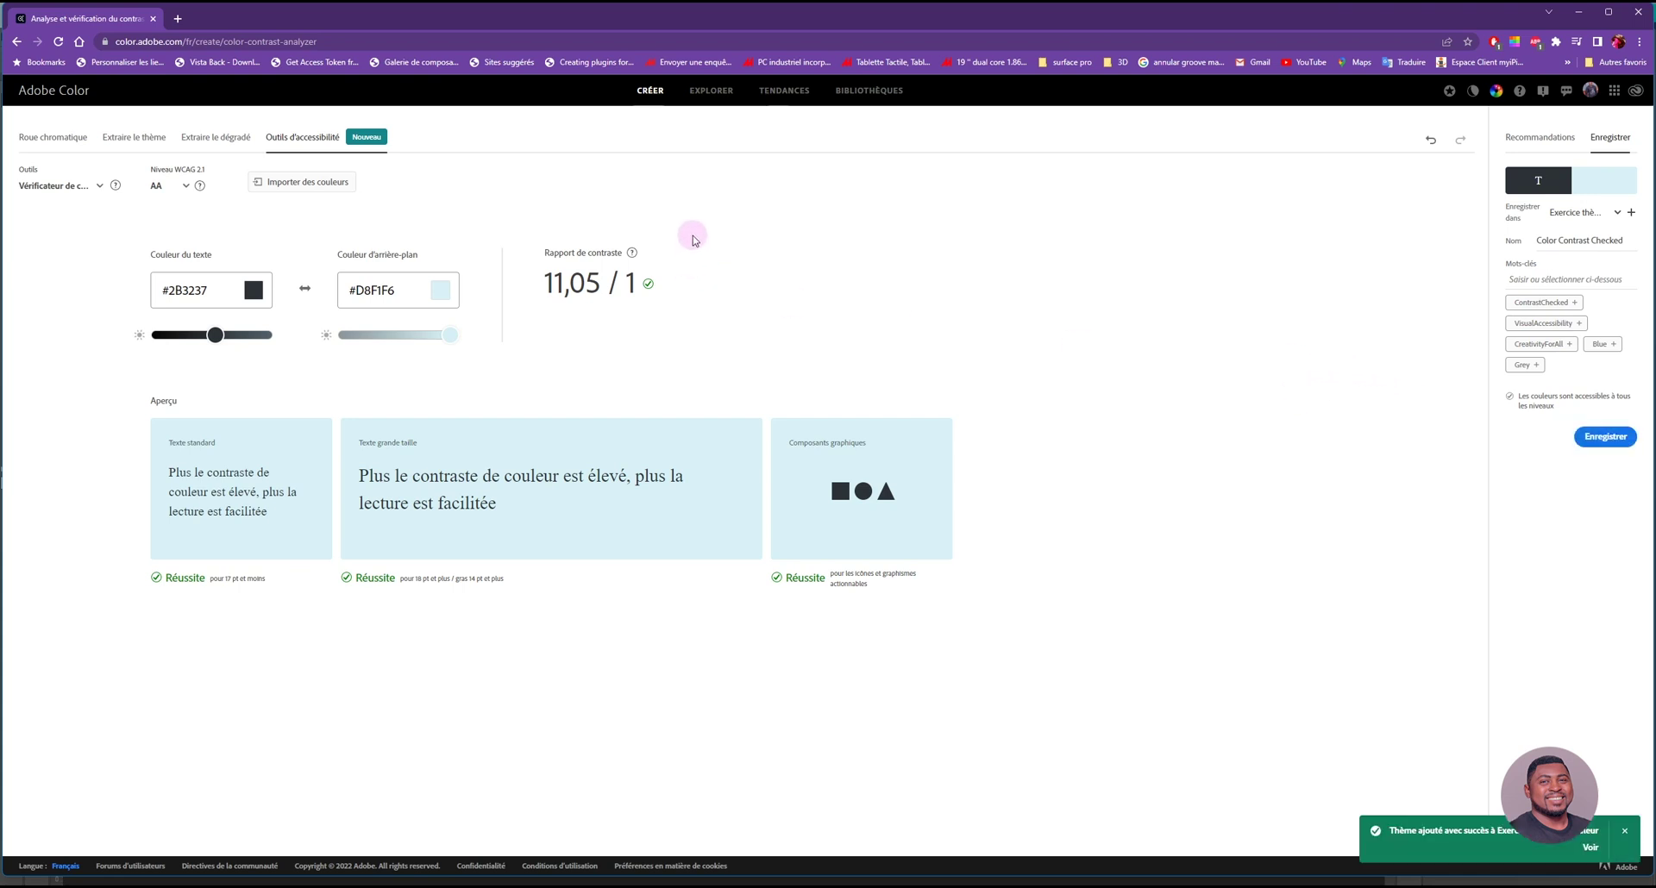
Browse the community colour themes in the Explore gallery and go on to its second page.
click(703, 91)
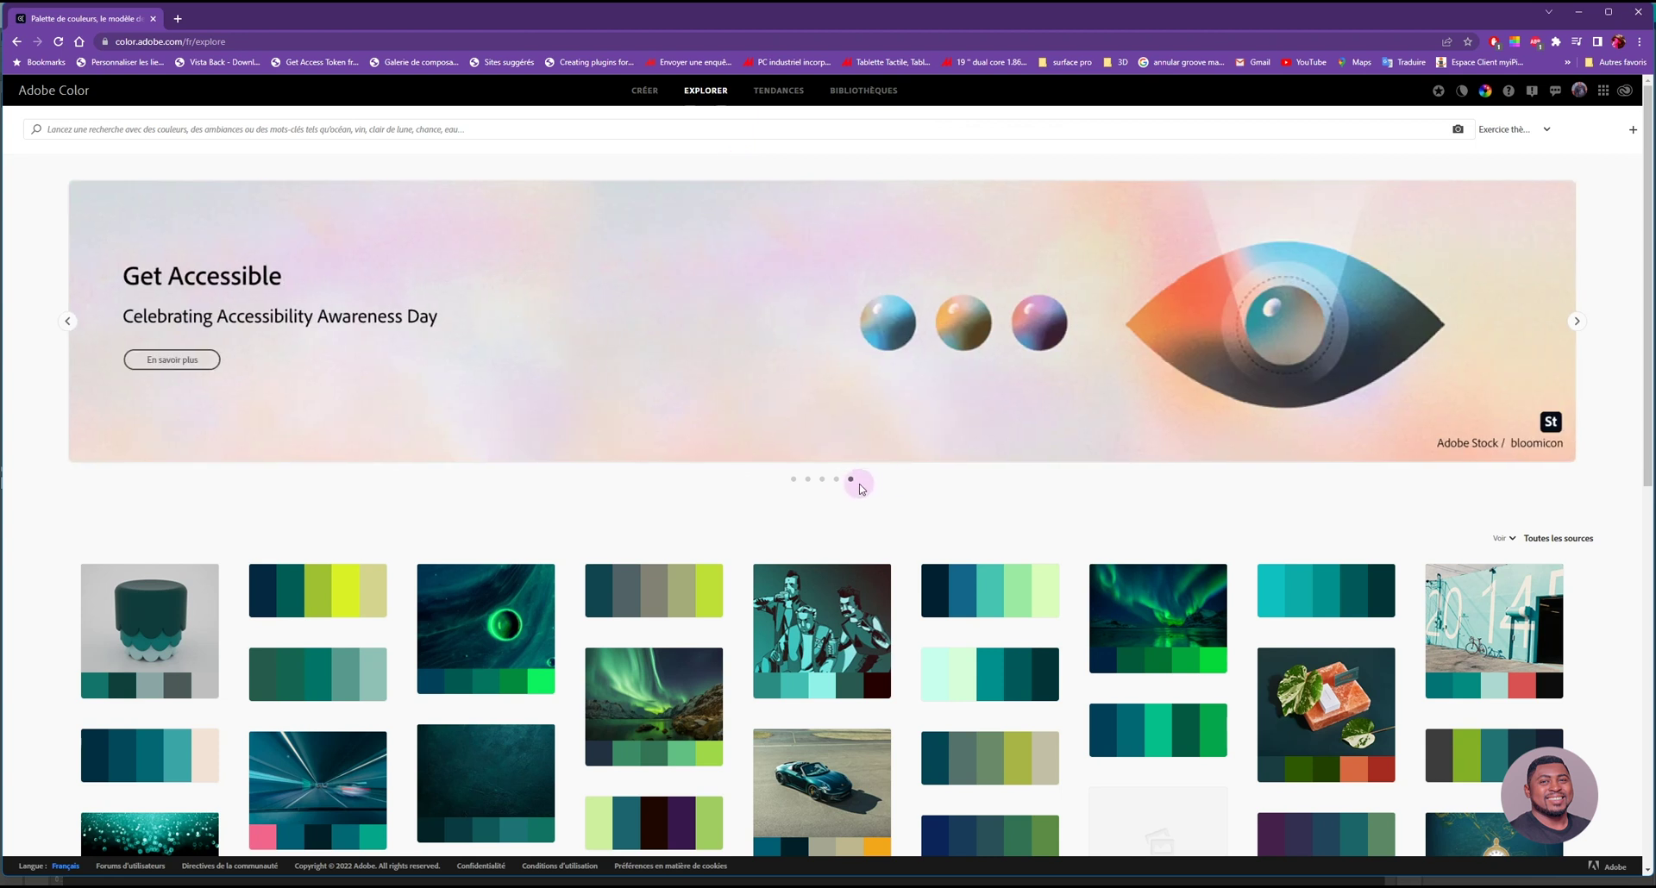
scroll(875, 491, down, 2)
scroll(872, 488, down, 1)
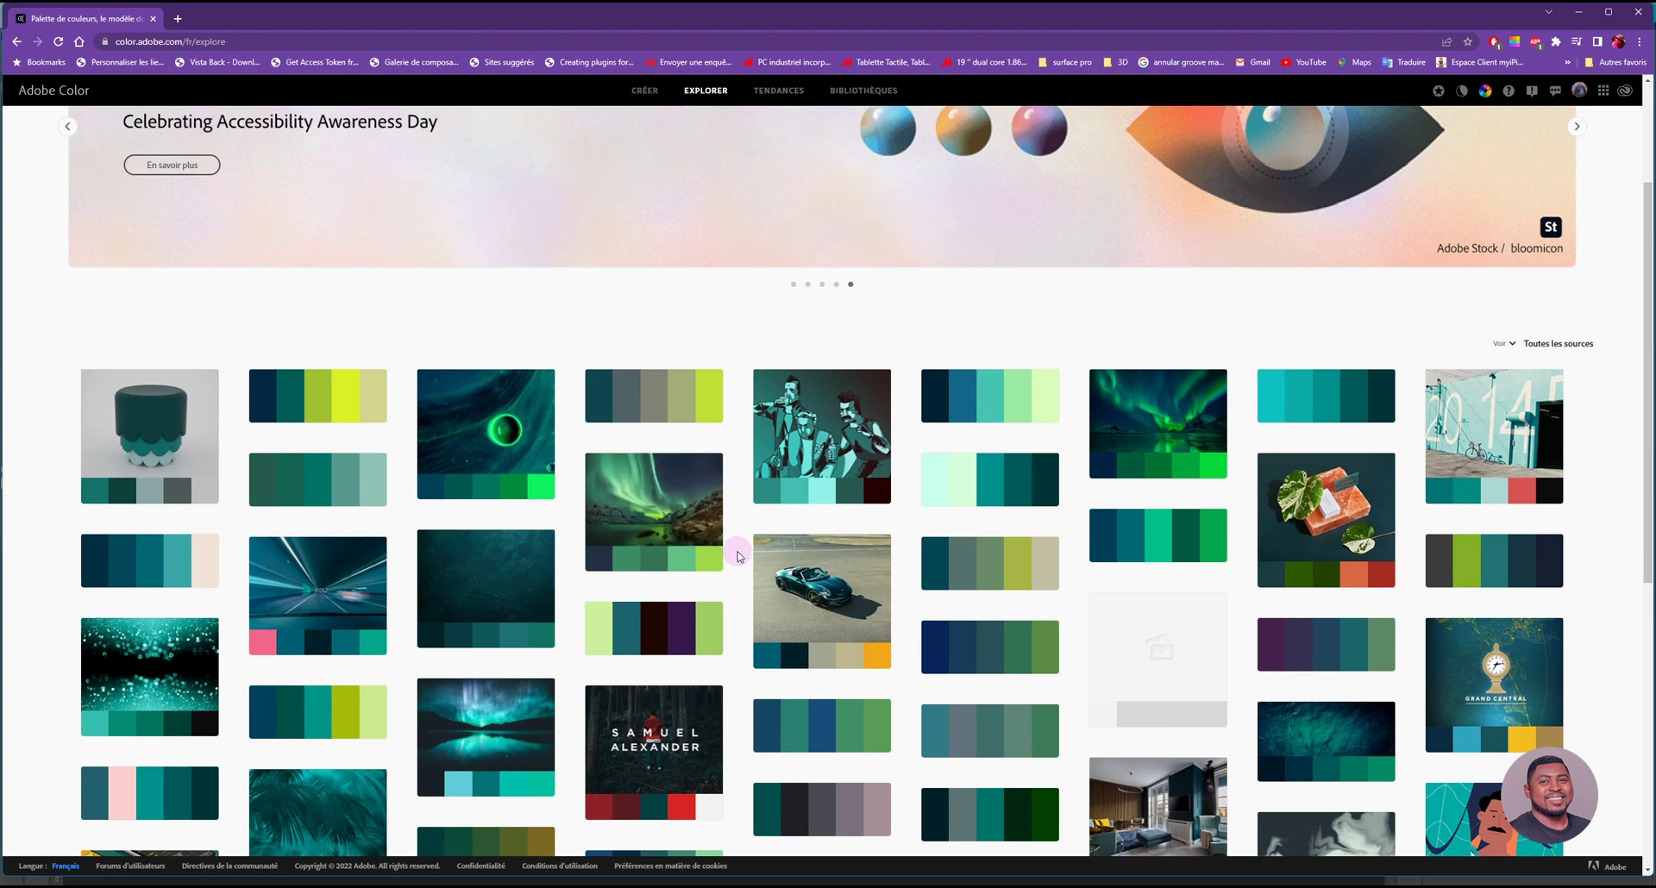
scroll(737, 557, down, 2)
scroll(737, 561, down, 3)
scroll(738, 565, down, 4)
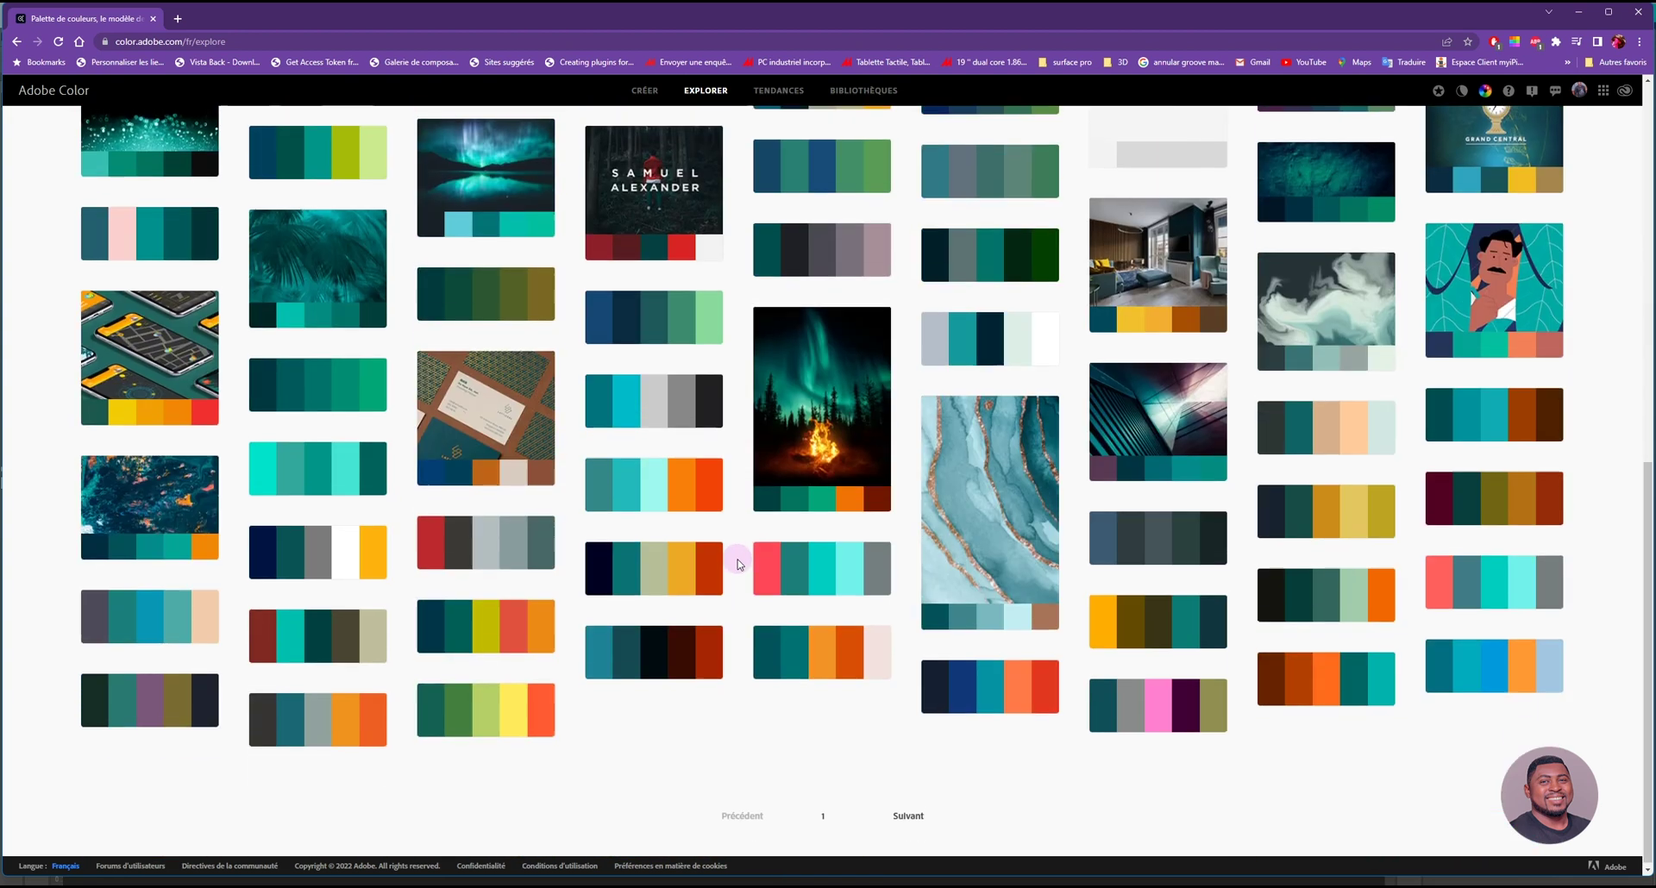
mouse_move(725, 583)
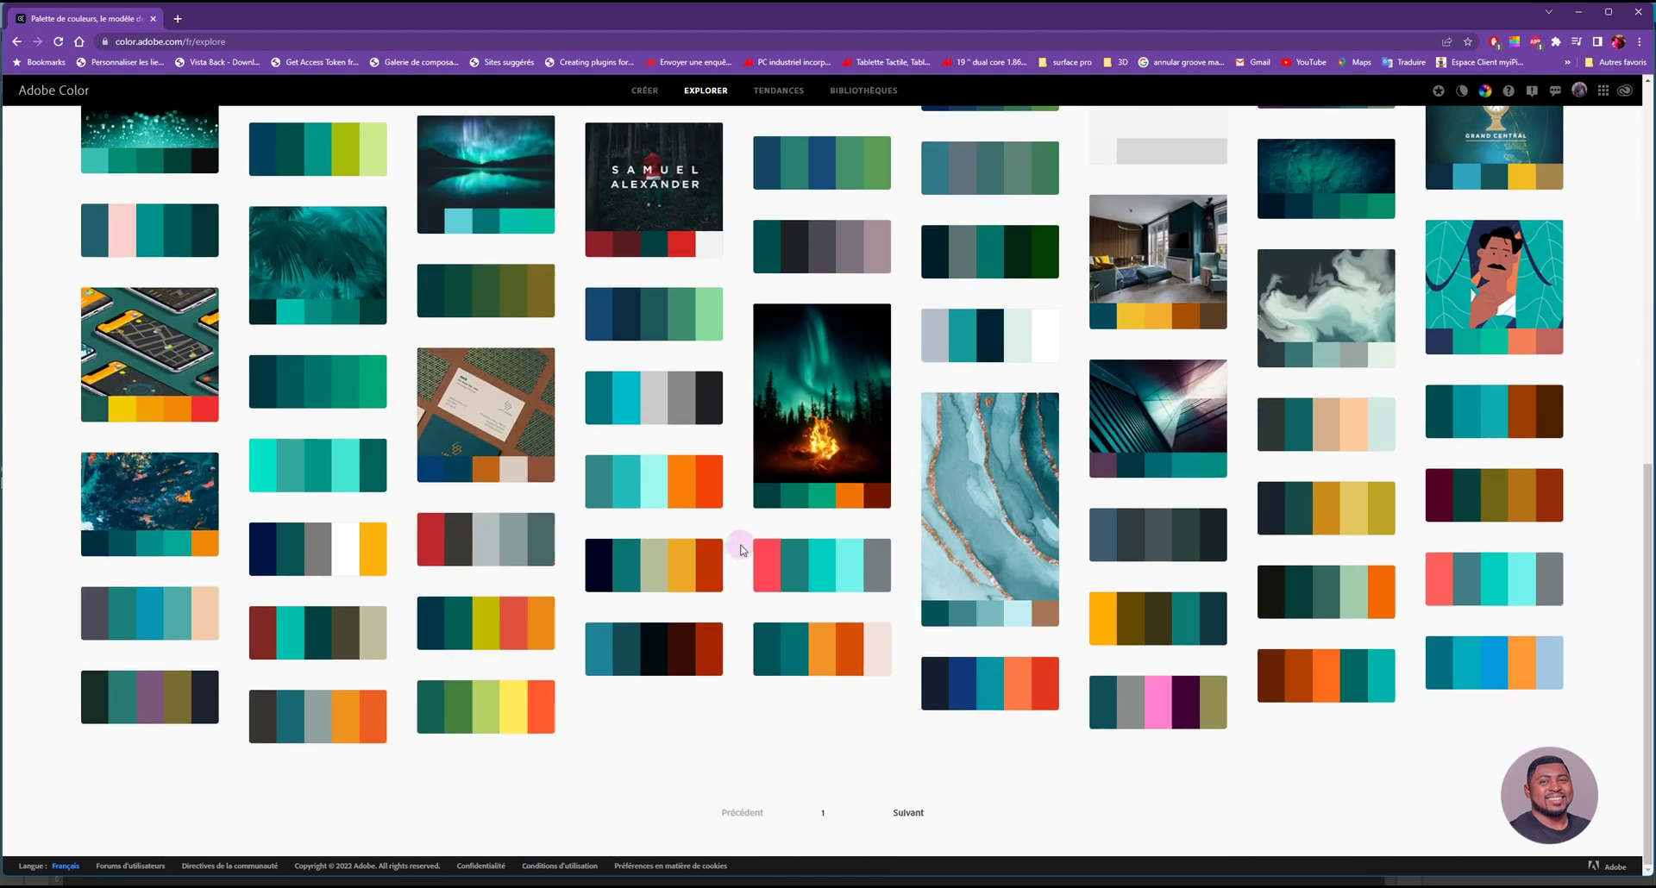
scroll(740, 519, up, 9)
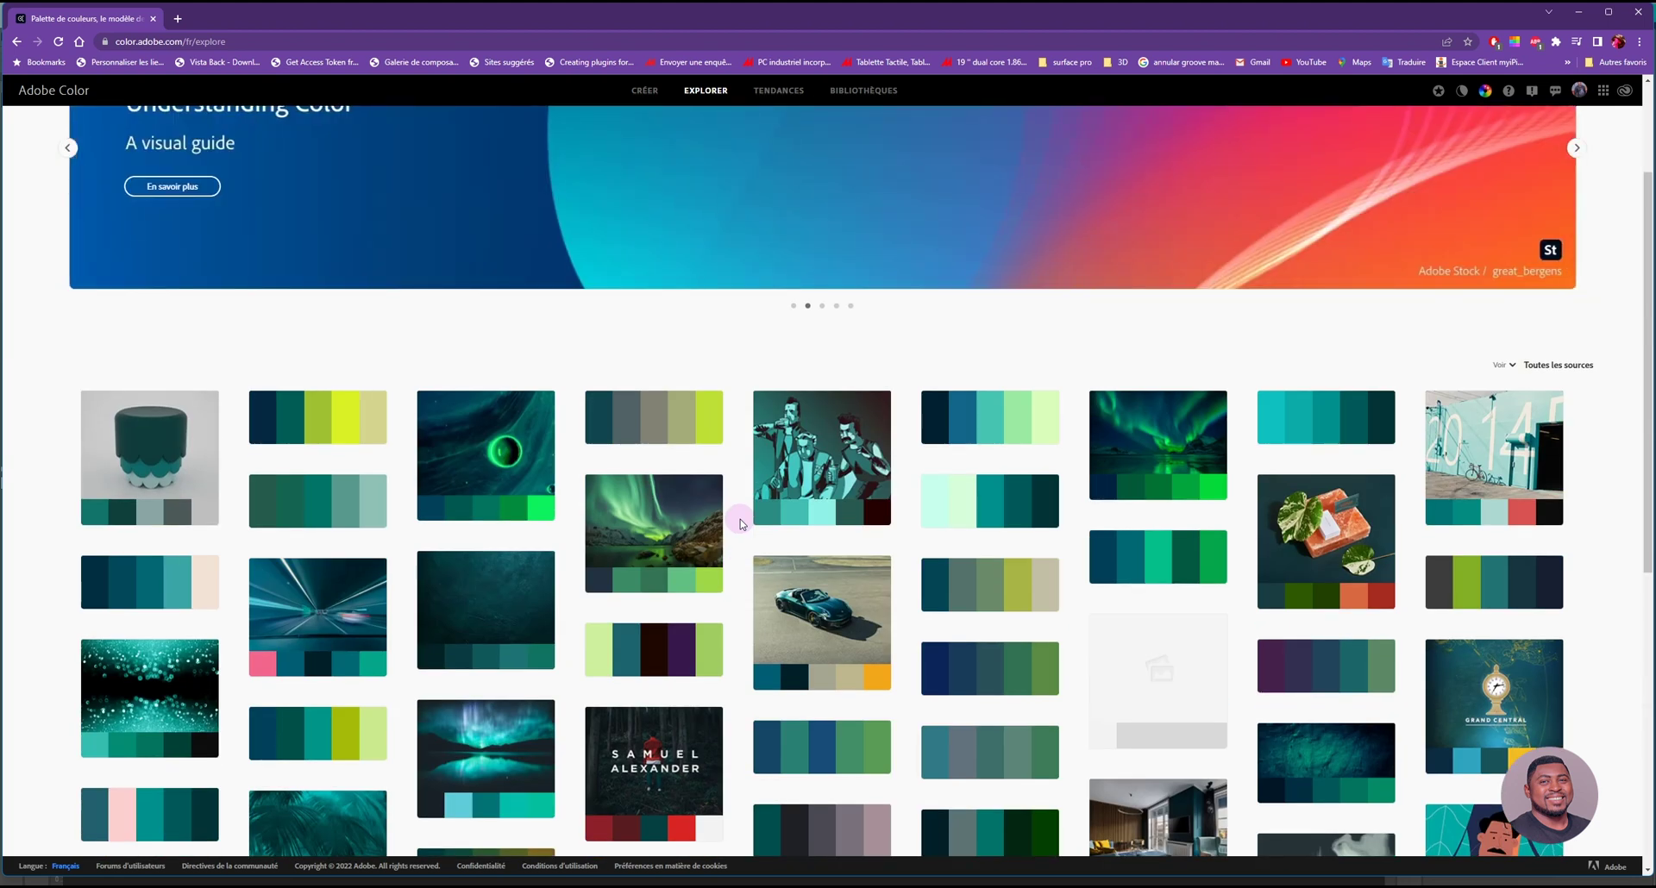
scroll(740, 519, down, 9)
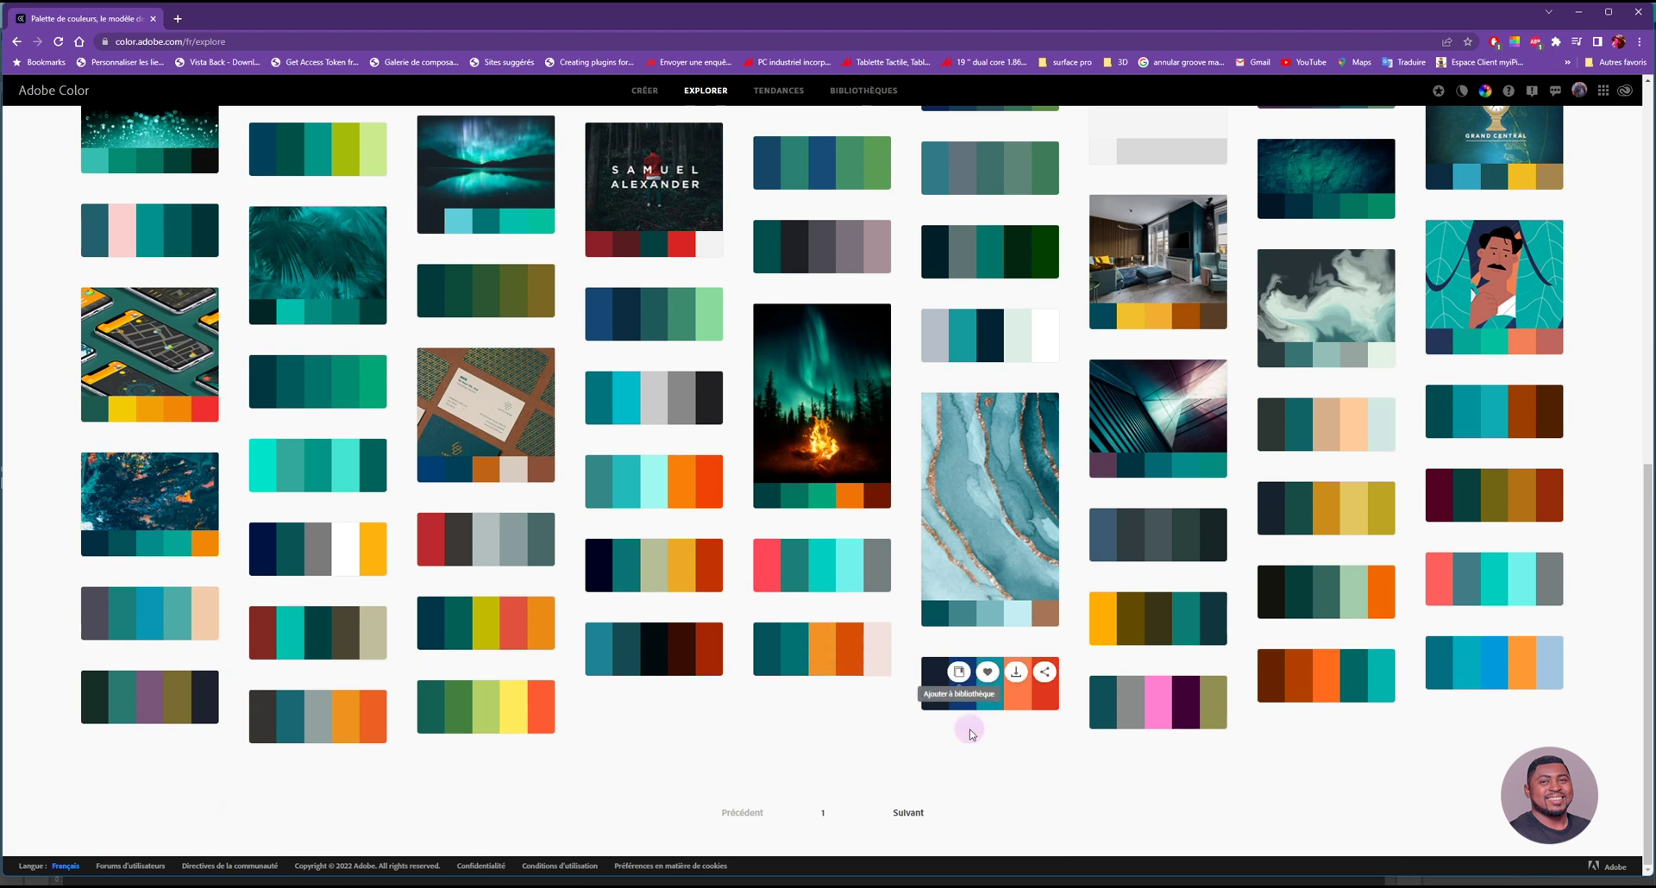
click(908, 812)
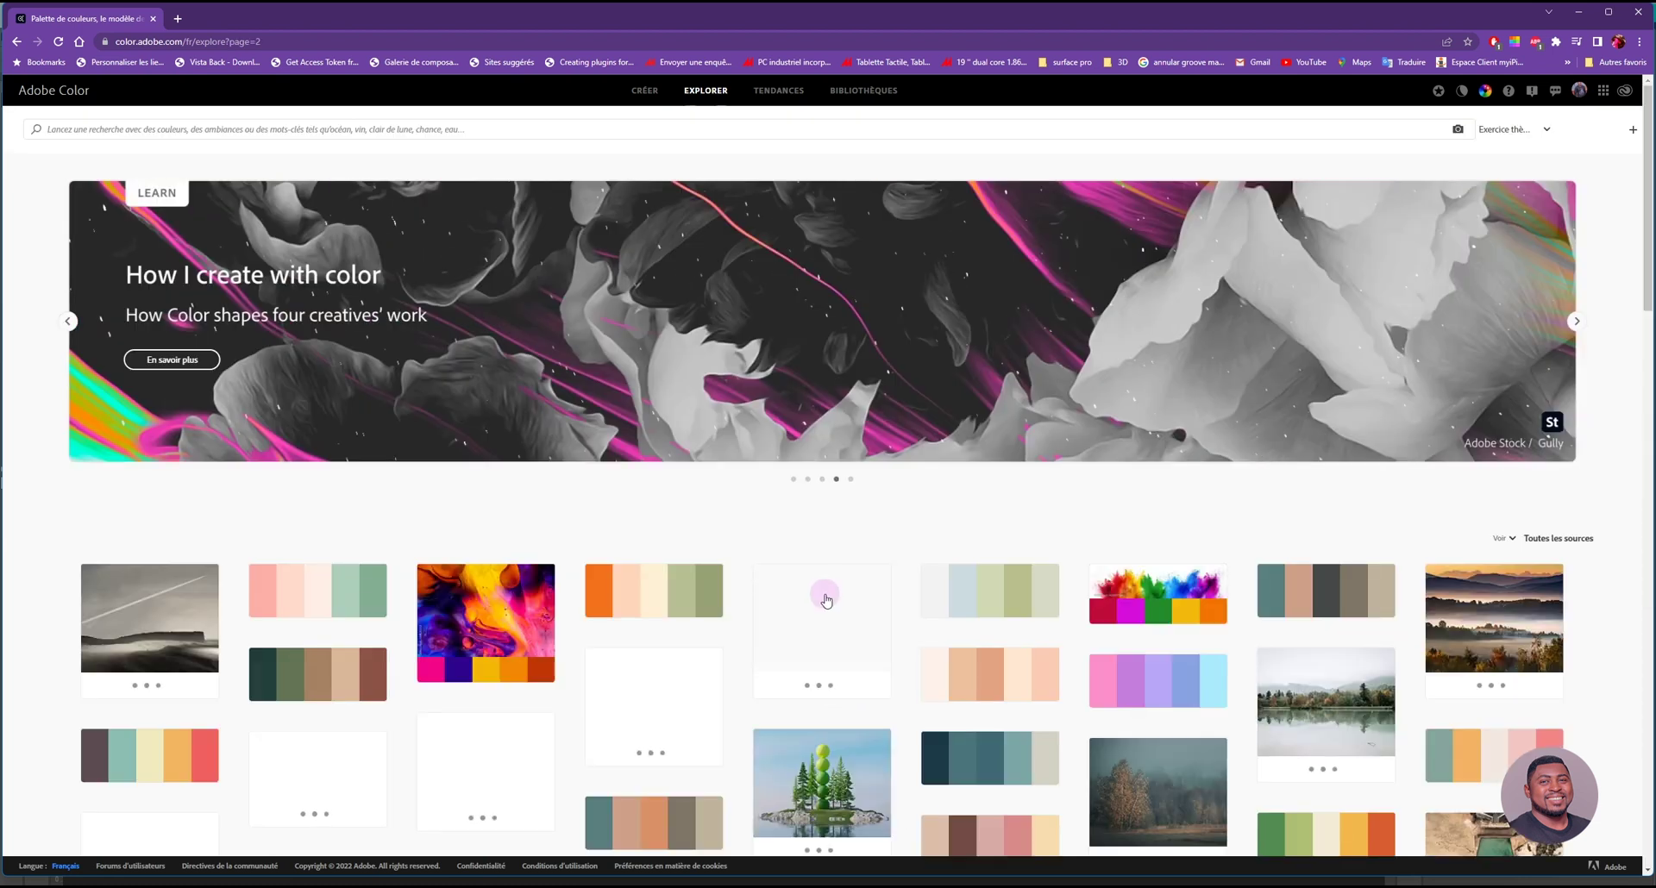
mouse_move(841, 595)
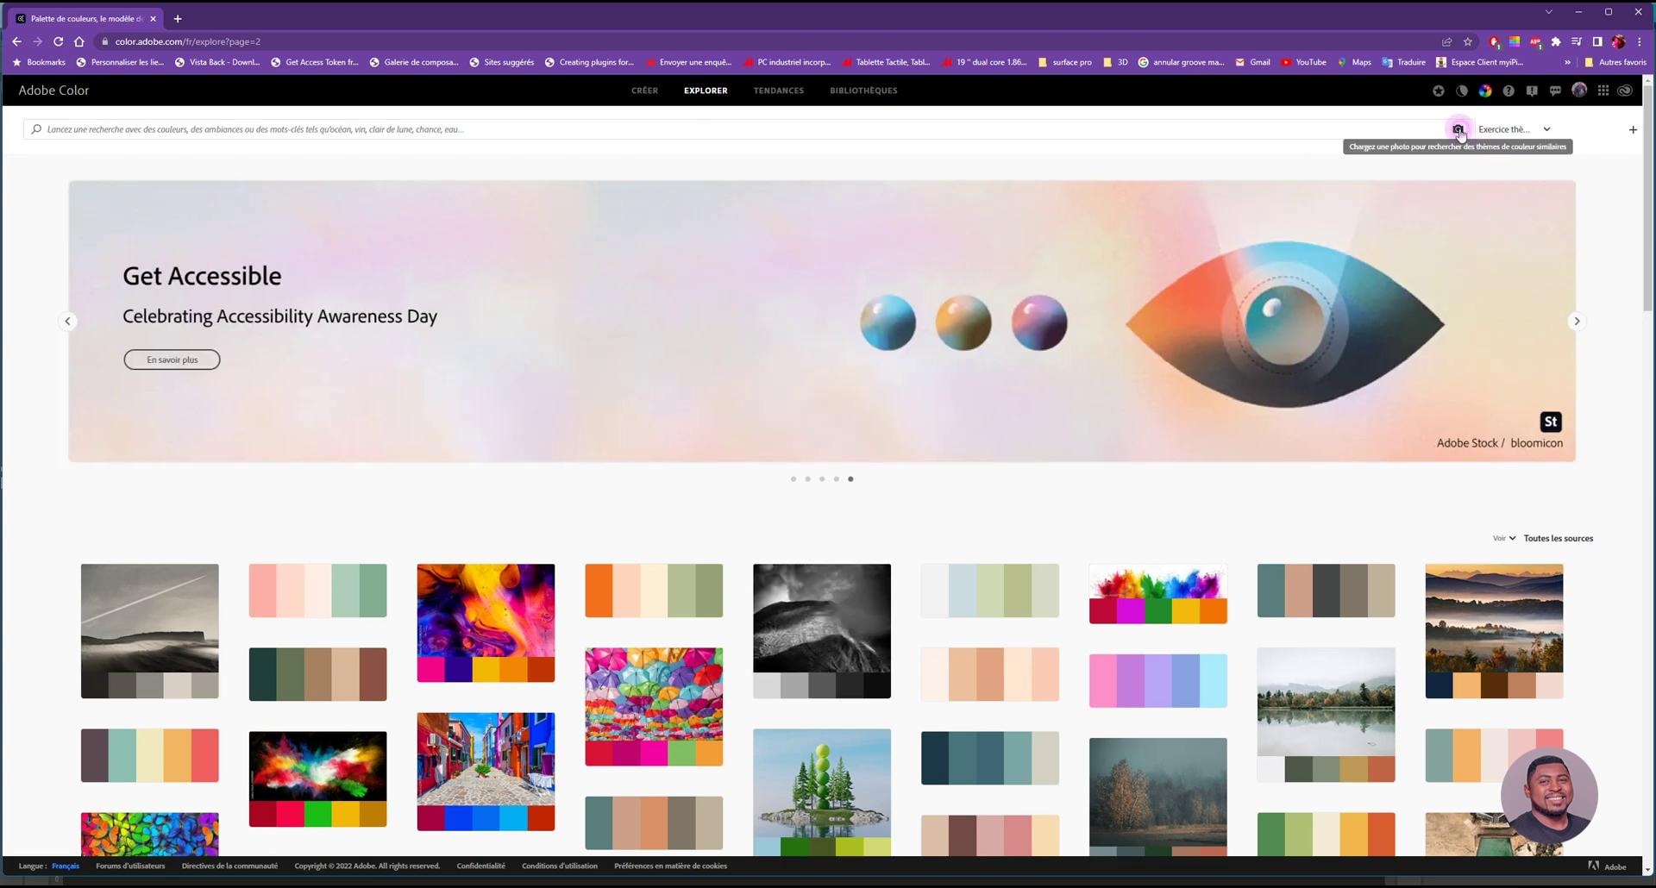
Search for similar colour themes by uploading a photo.
click(1458, 132)
click(382, 148)
click(672, 613)
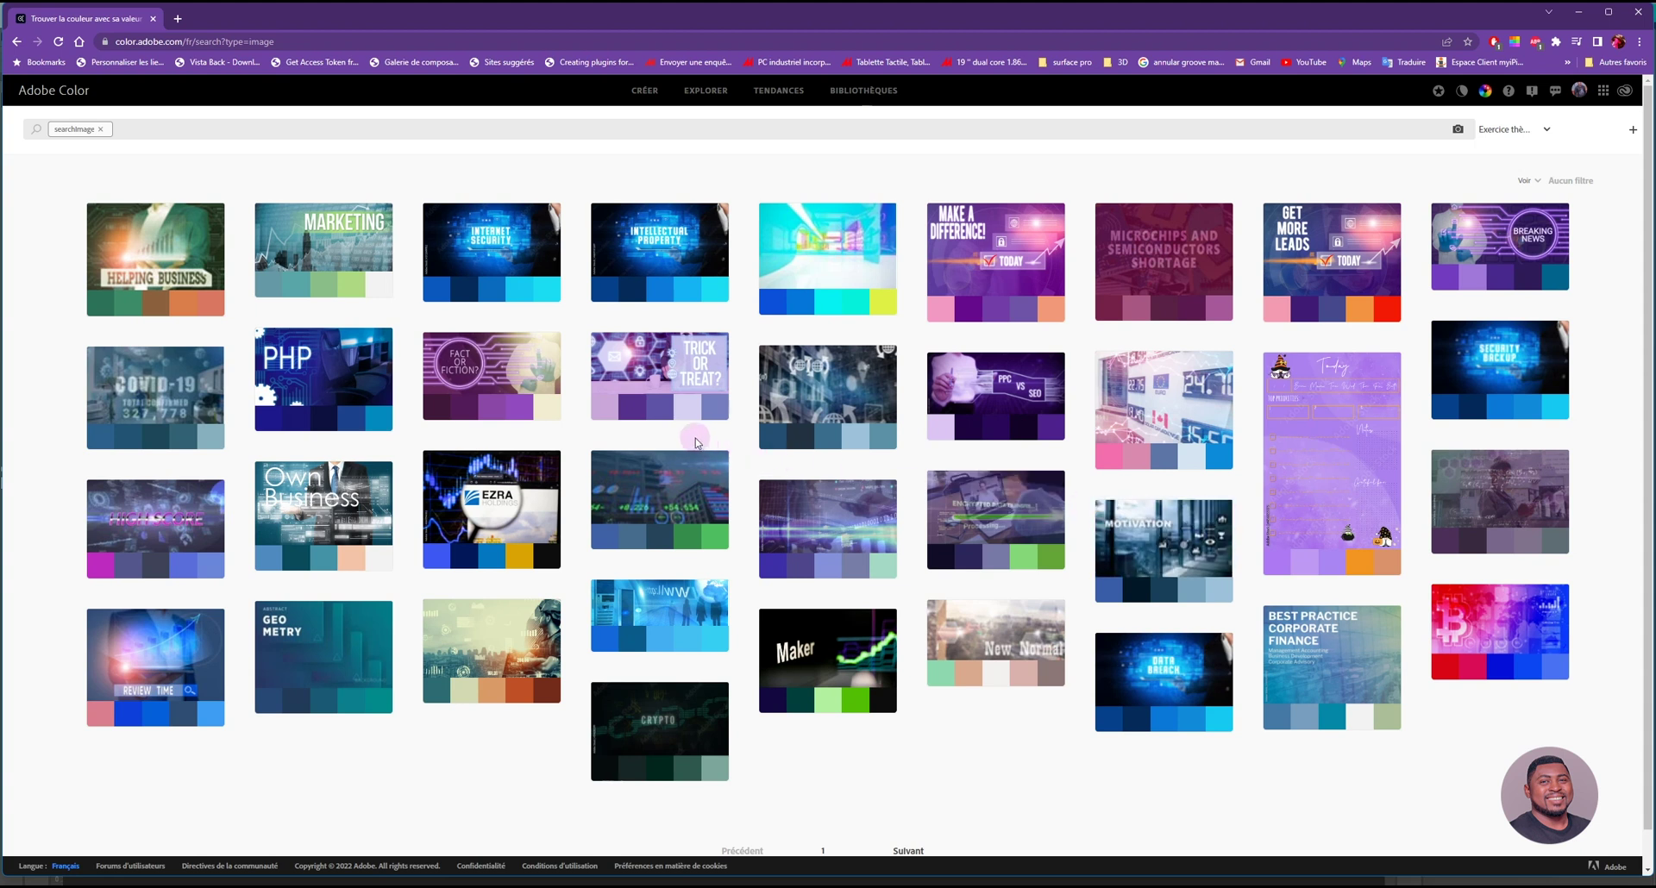
Add the teal Geometry theme from the photo search to the Exercice thème de couleur library.
mouse_move(336, 664)
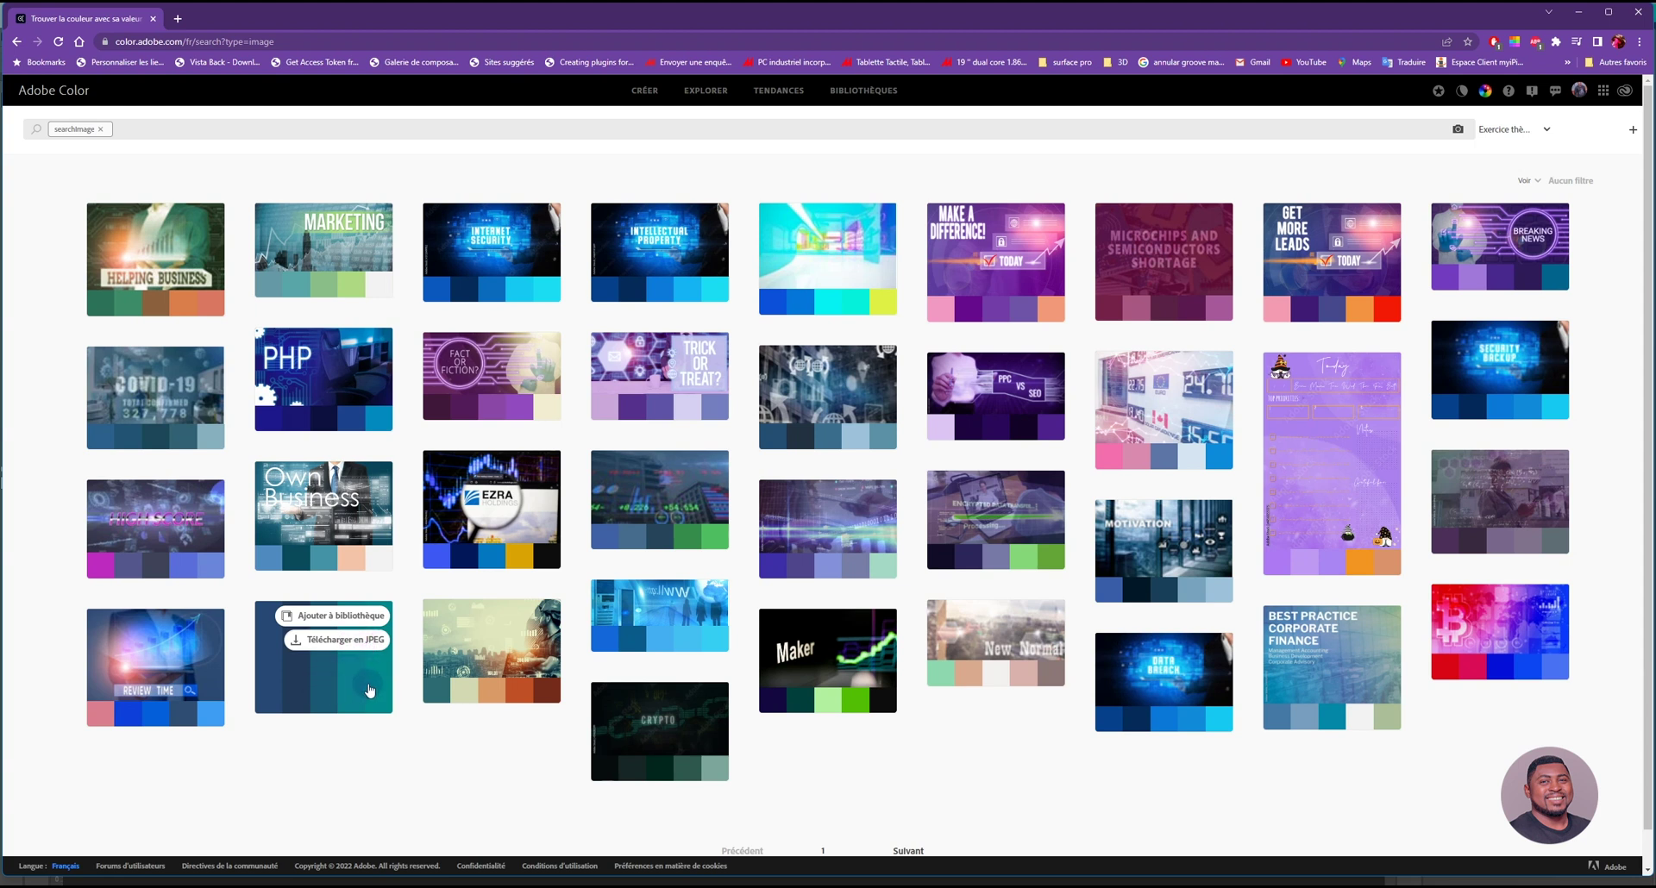
click(362, 618)
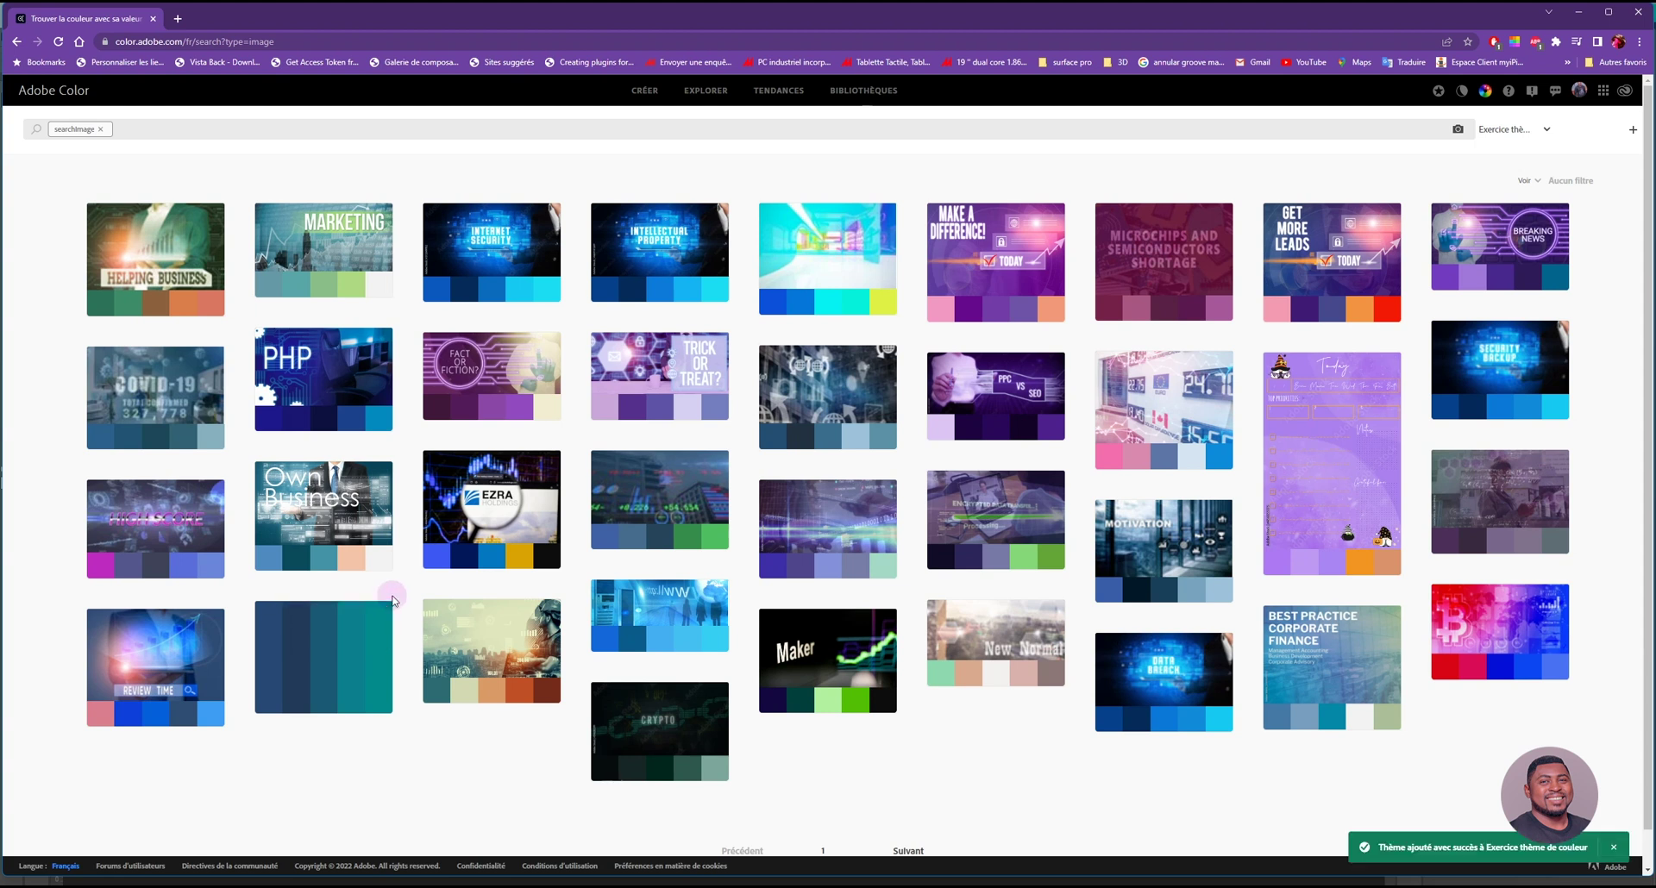
mouse_move(379, 609)
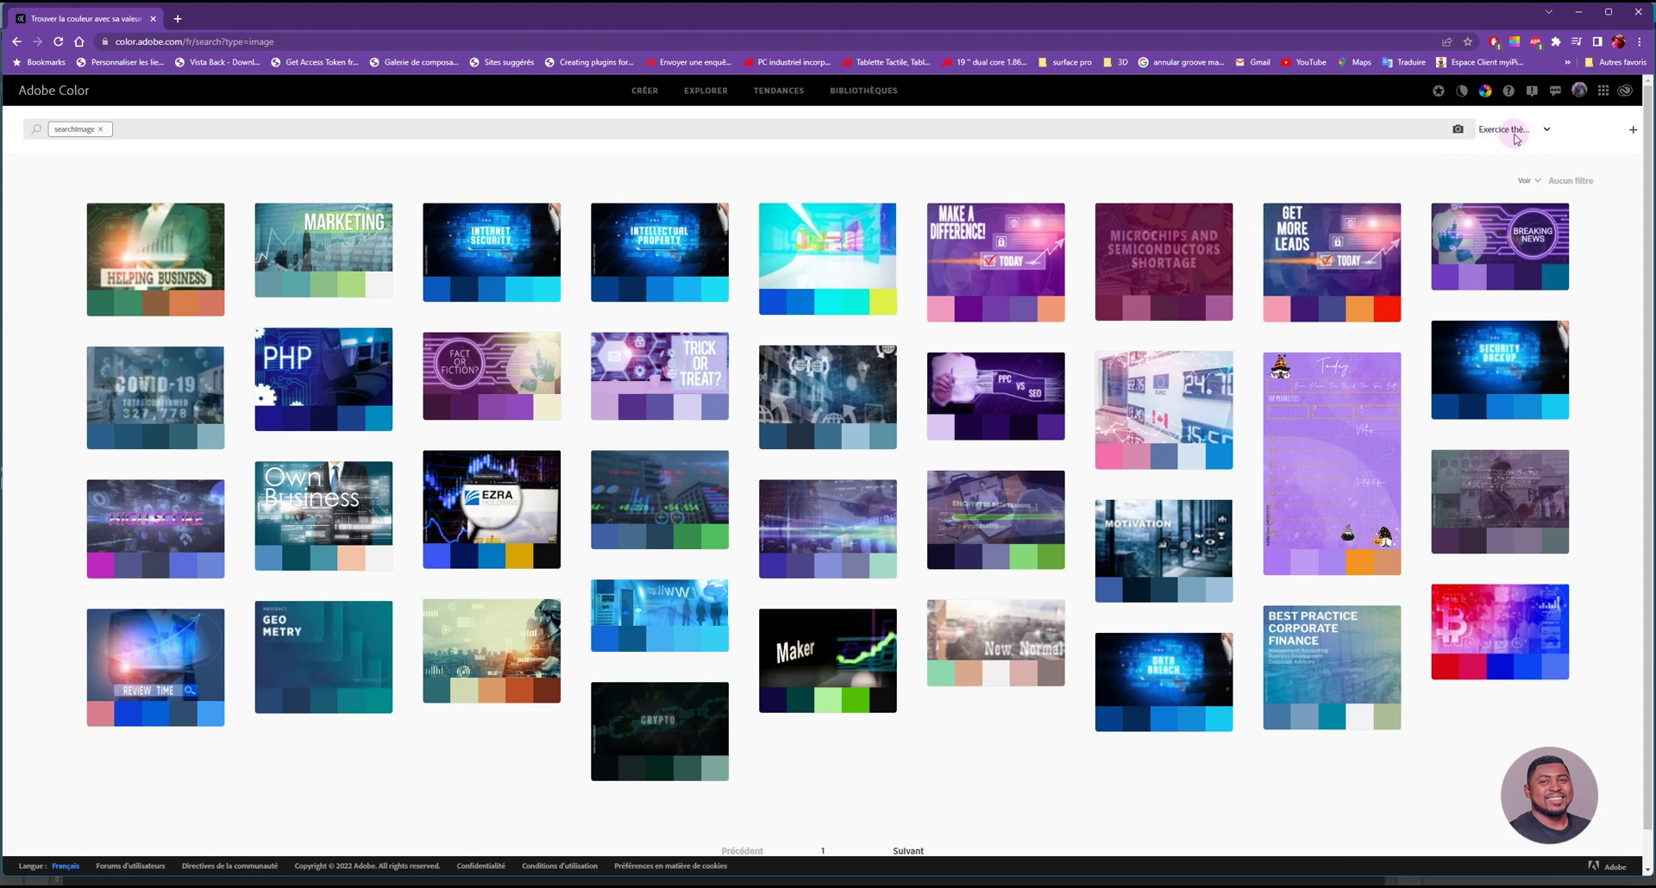
mouse_move(291, 557)
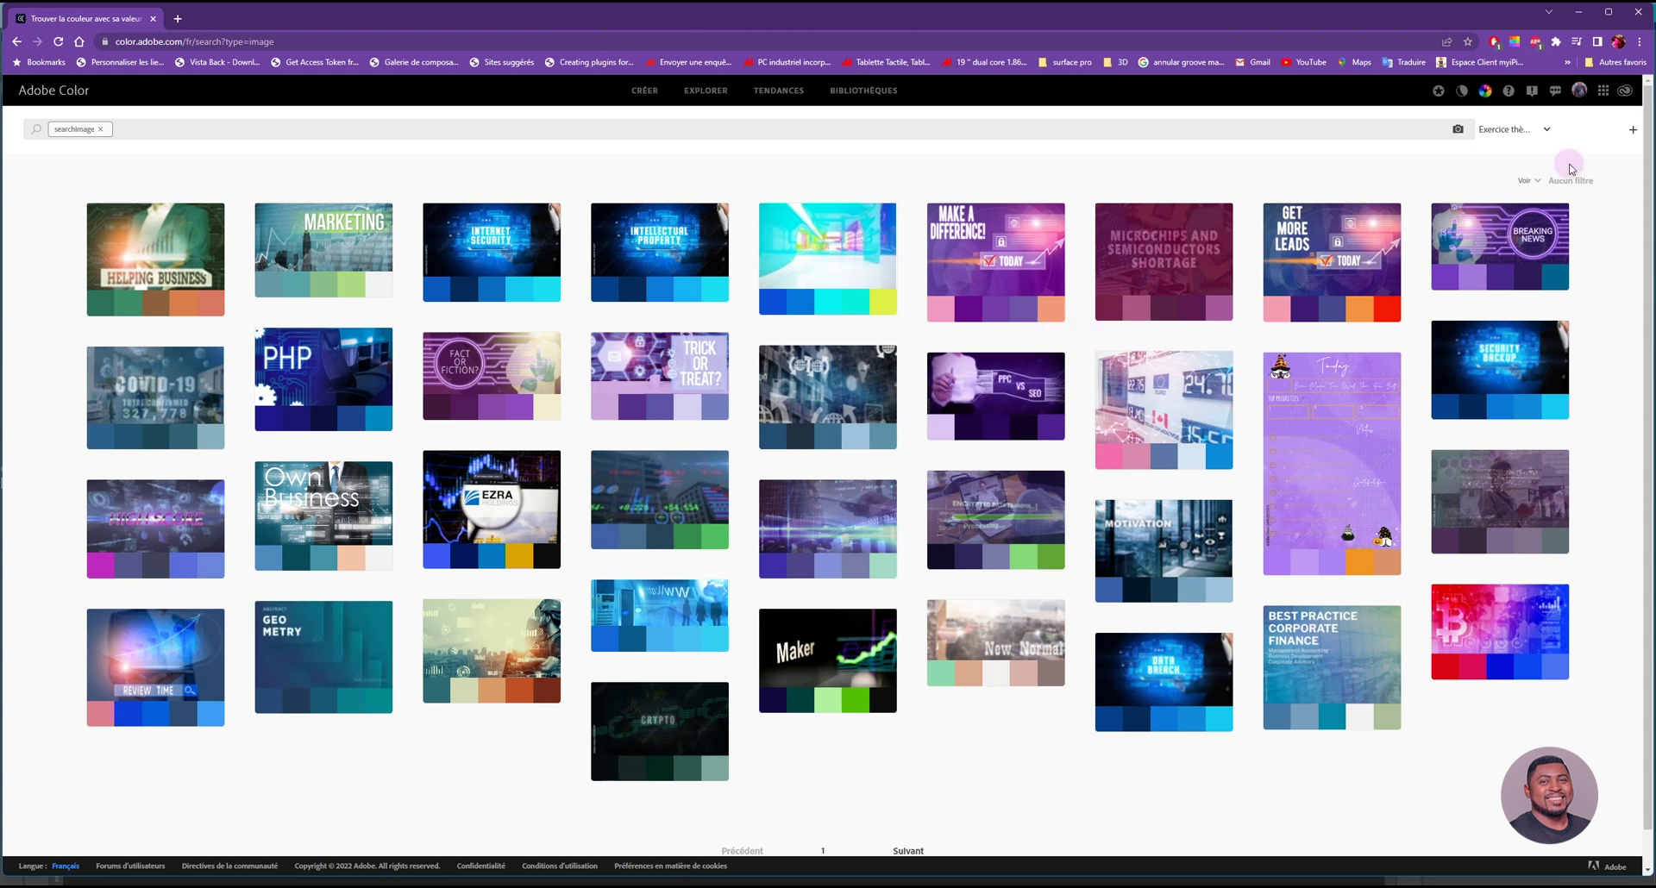
Switch to Photoshop and open the Exercice thème de couleur library.
click(1578, 11)
drag(1432, 40, 1430, 12)
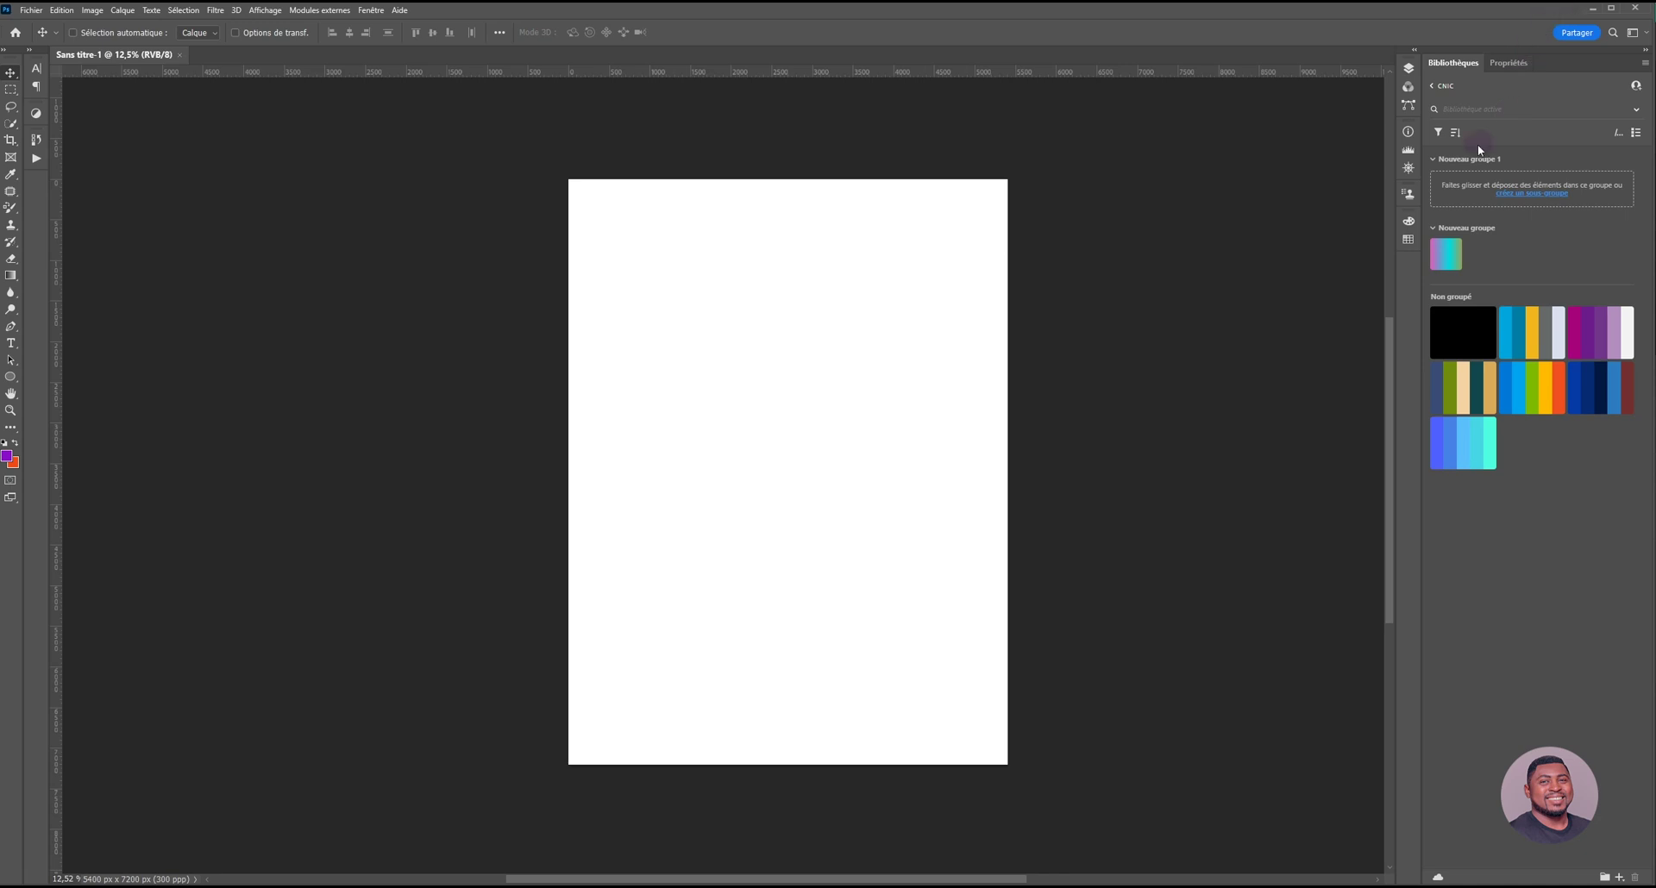
click(1463, 112)
click(1638, 112)
click(1639, 113)
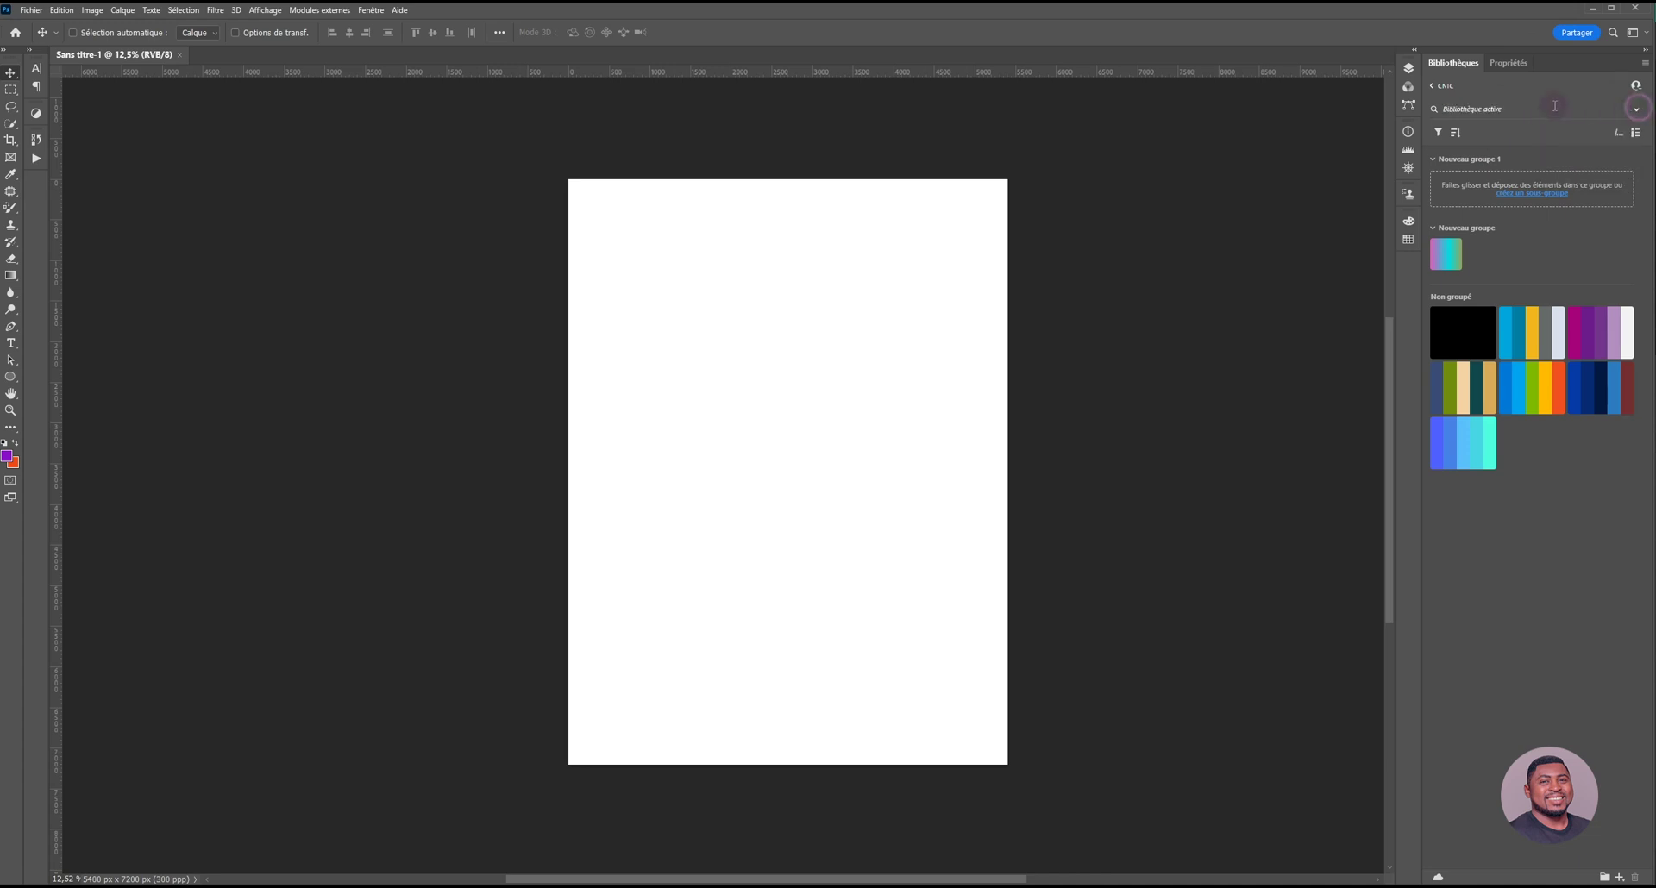
click(1432, 85)
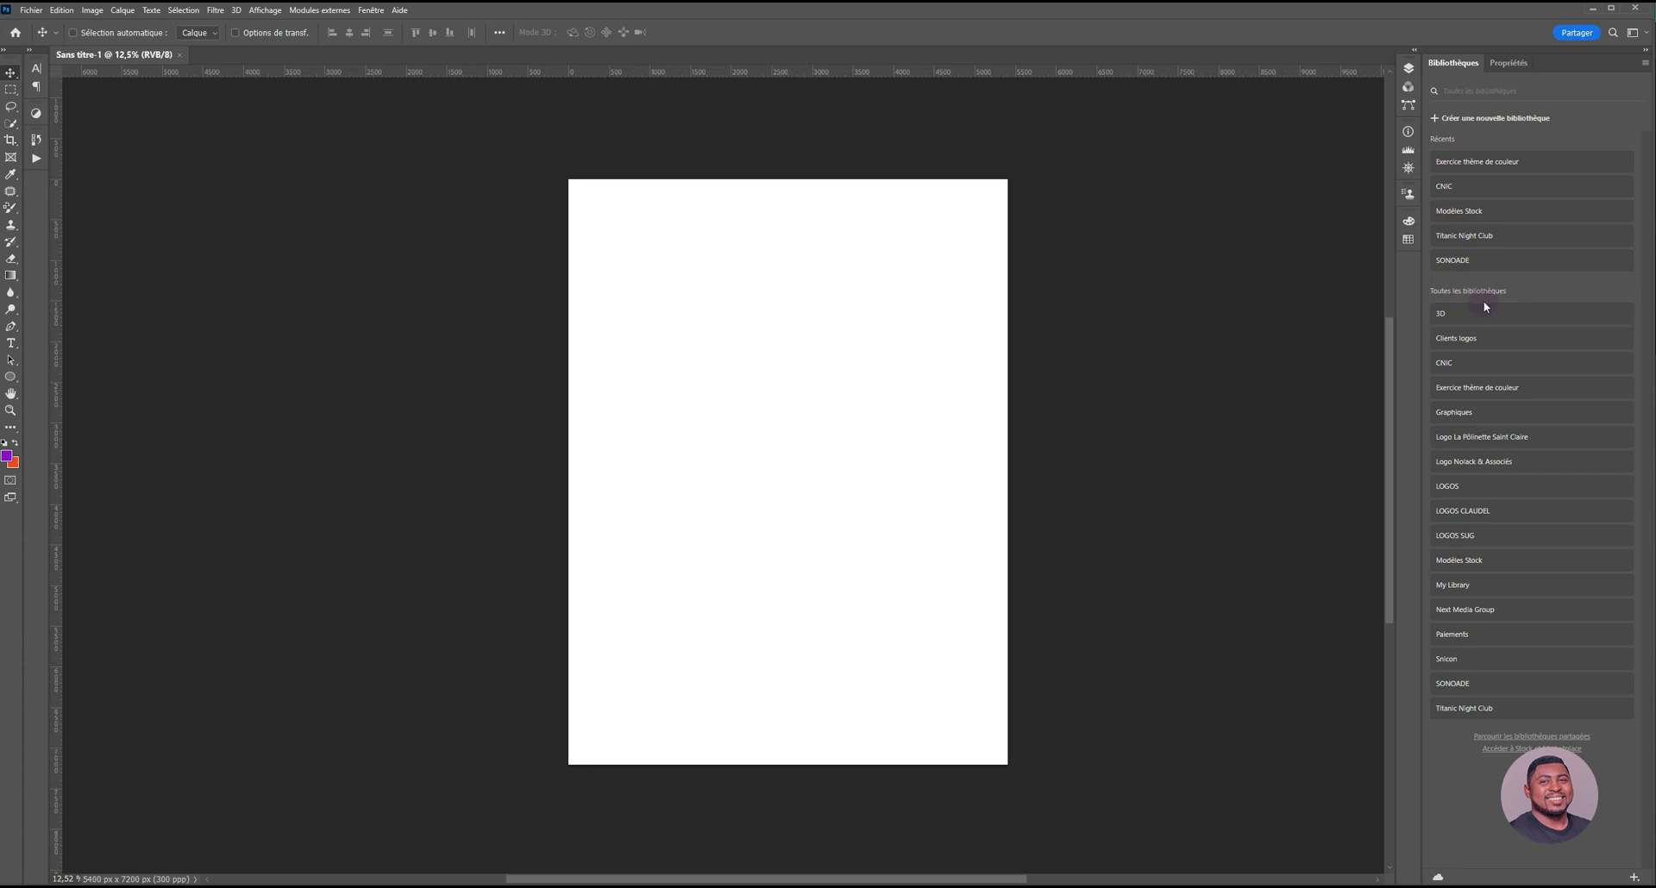
click(1537, 168)
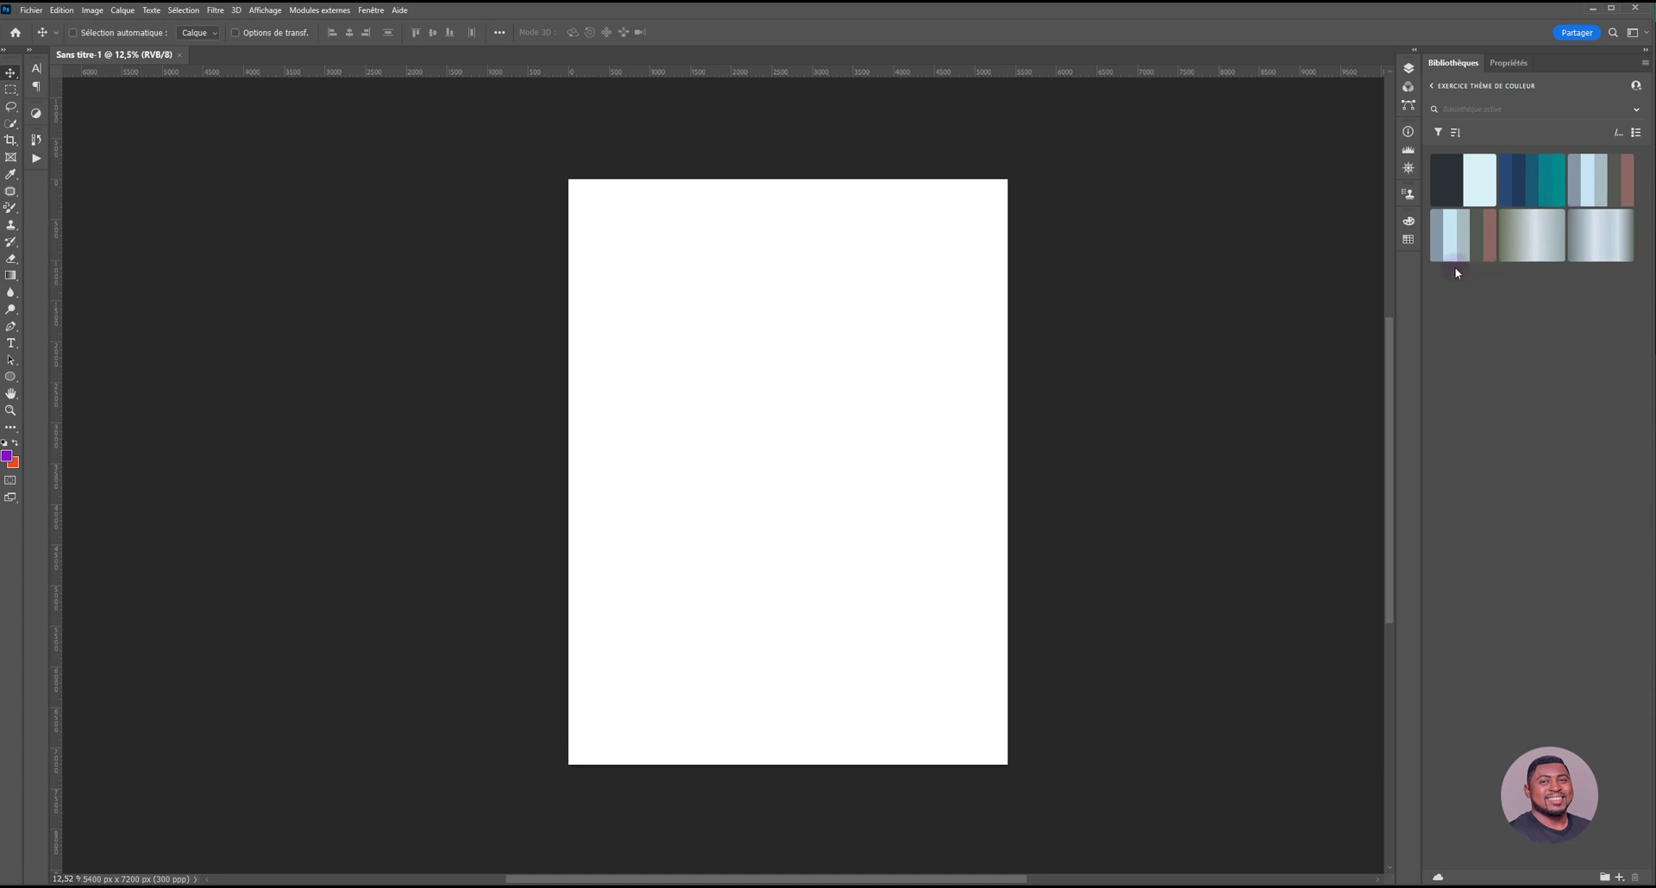
Open the swatches and examine the Pâle, Plus foncé and Foncée groups.
click(1410, 242)
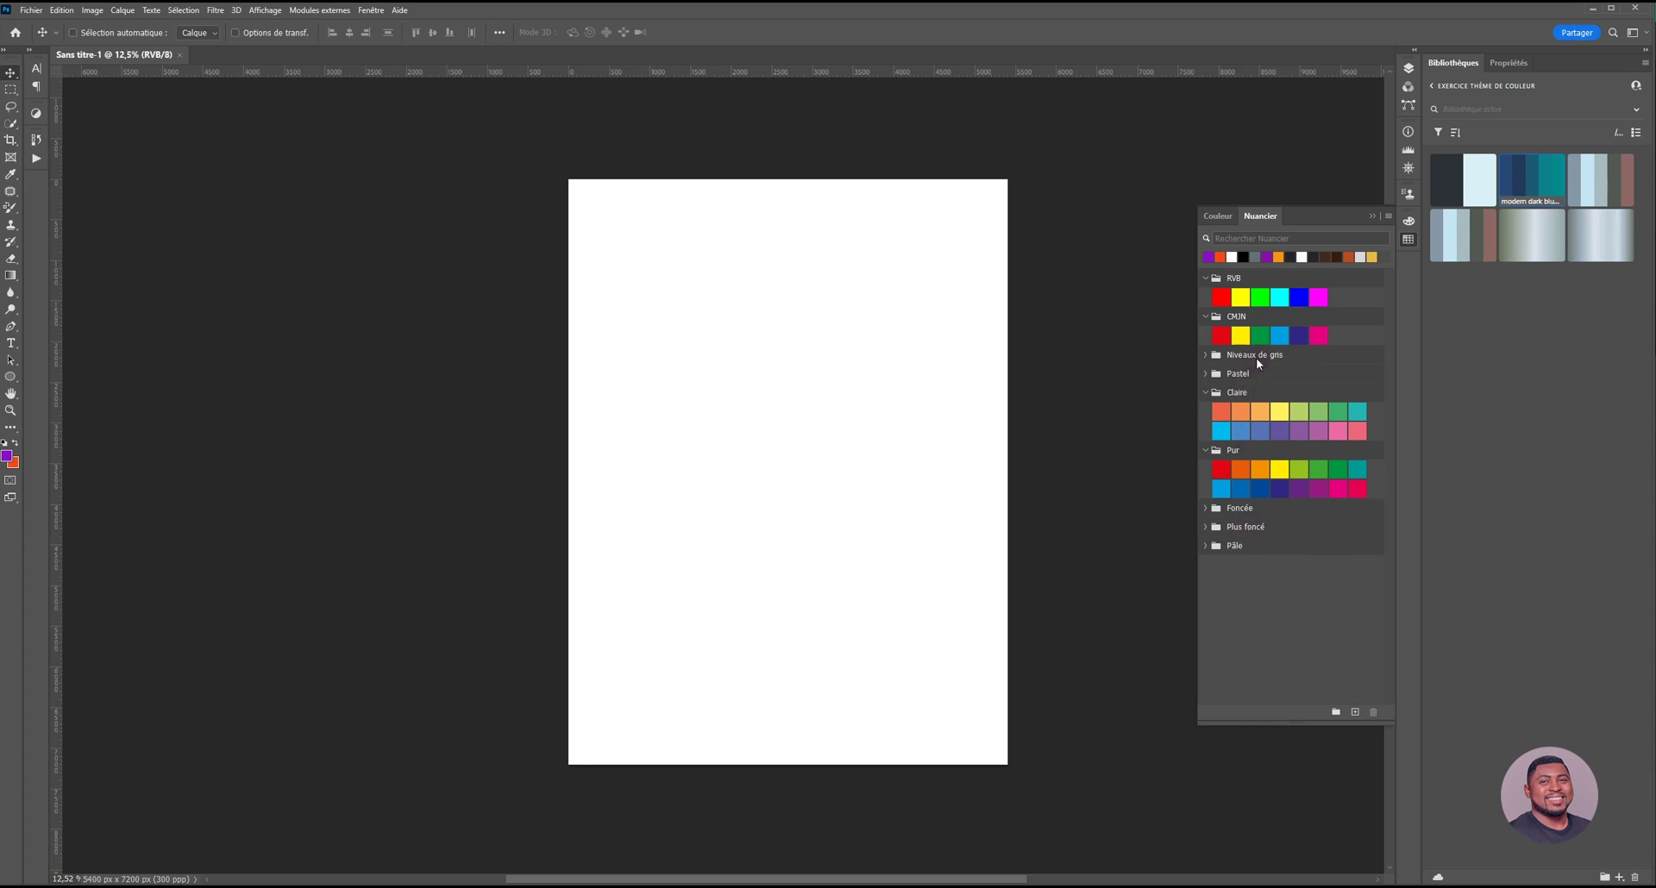
click(1207, 546)
click(1208, 546)
click(1207, 526)
click(1207, 526)
click(1207, 508)
click(1206, 508)
Draw a circle about 2980 by 3027 px mid-page and fill it with the light #D8F1F6 from the library's Color Contrast Checked theme.
drag(592, 334, 915, 584)
click(11, 377)
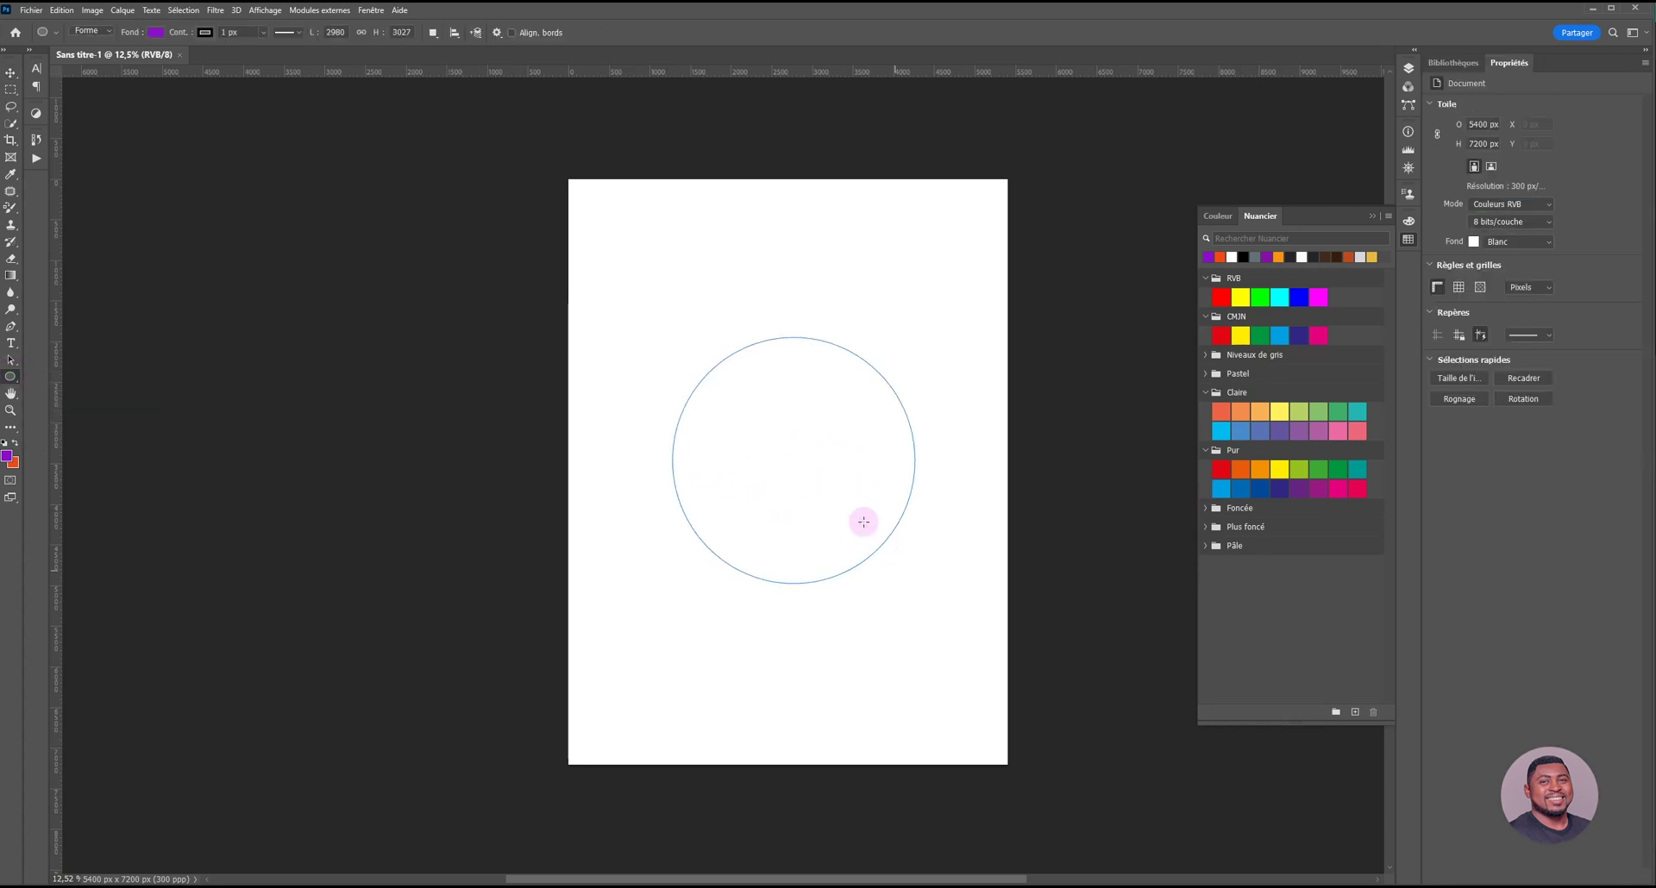
click(1457, 64)
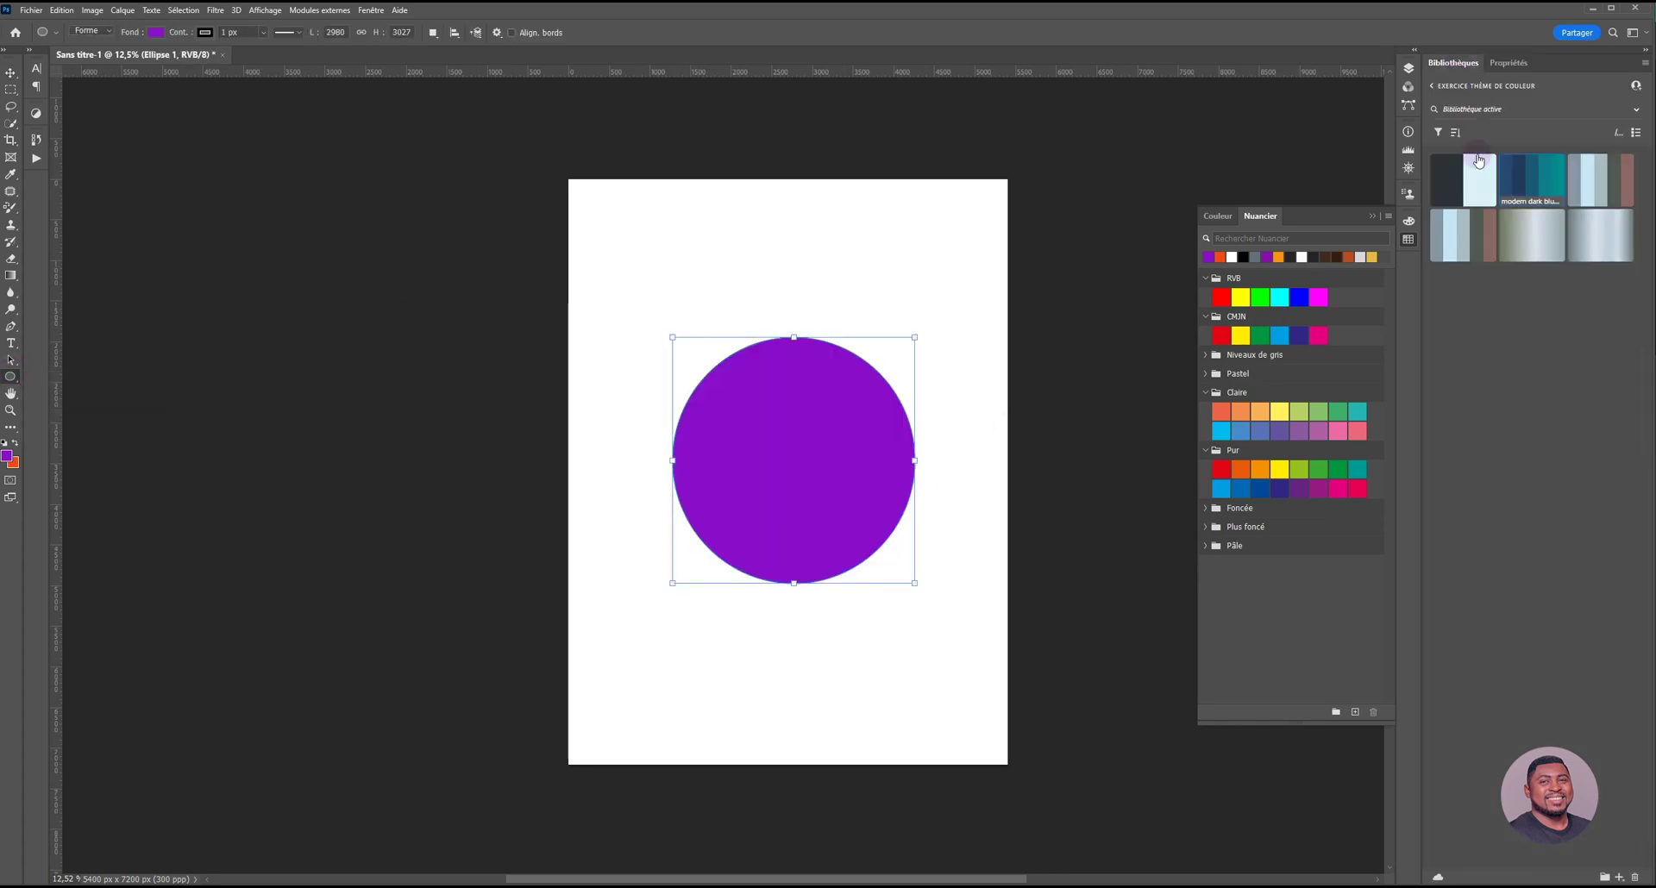
click(1462, 236)
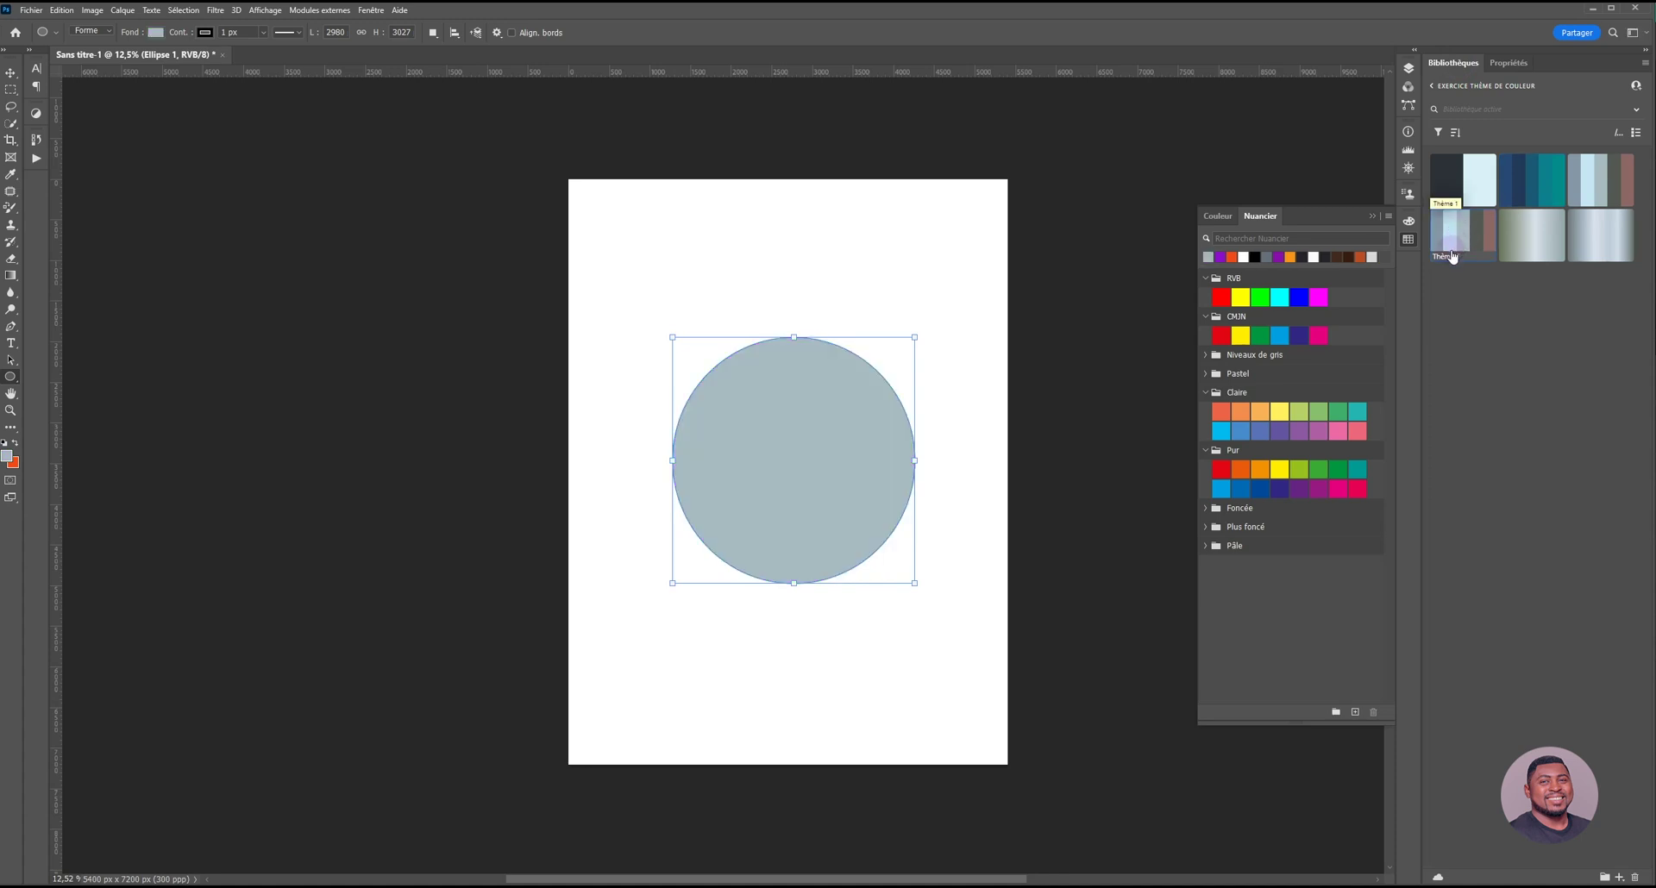
click(1476, 188)
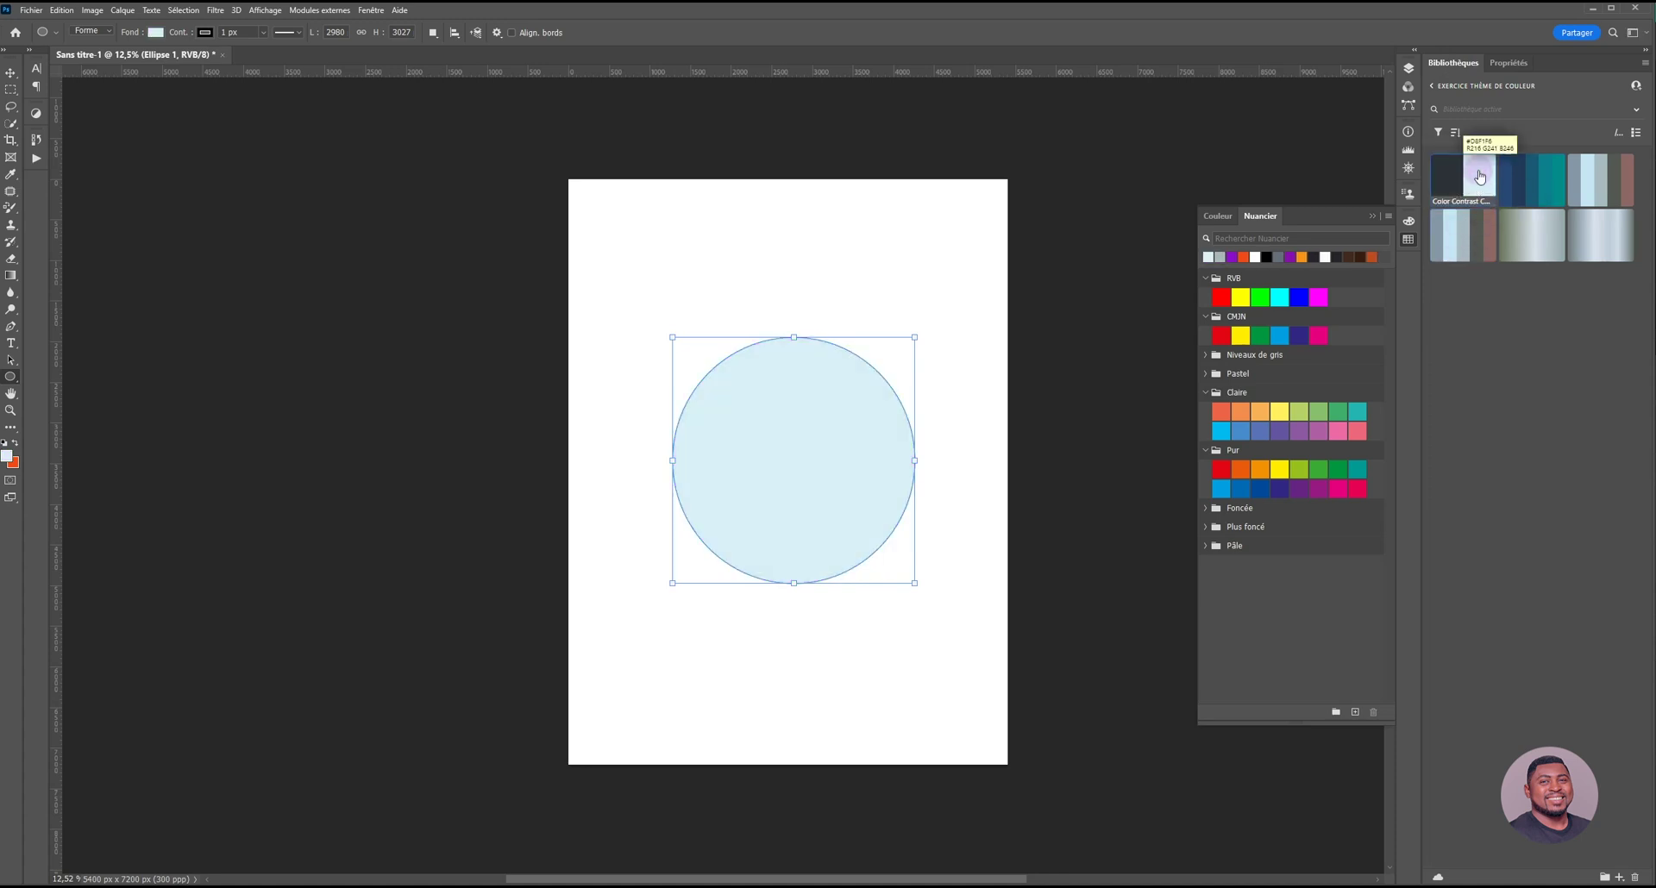
Add the text "Fais tes exercices" above the circle and colour it with the dark shade of the Color Contrast Checked theme.
key(v)
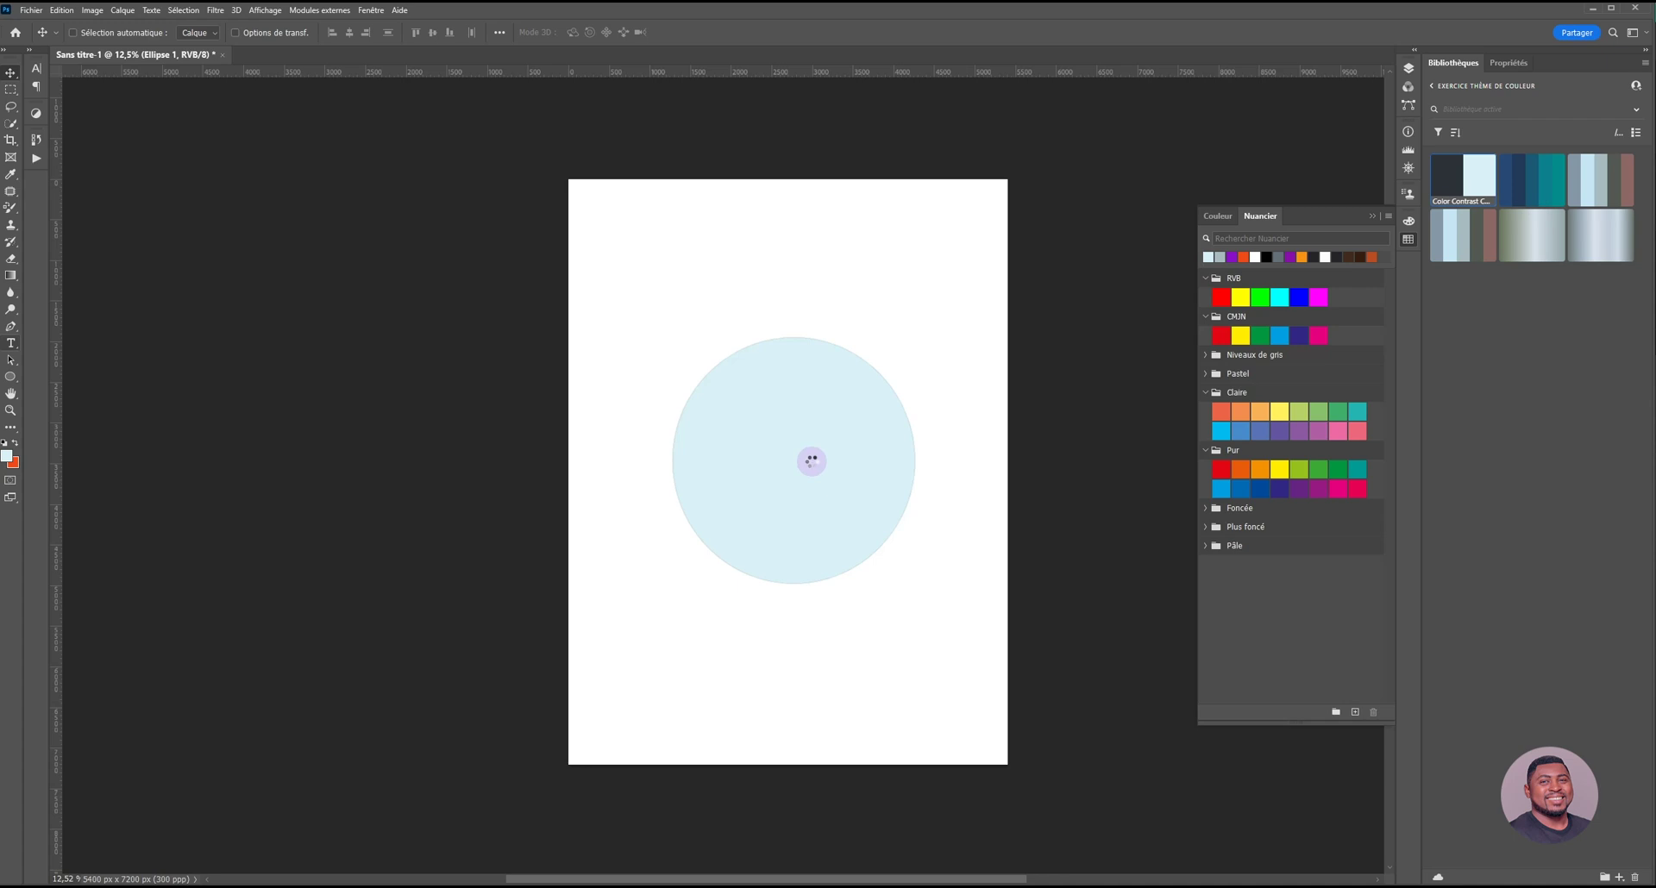
key(t)
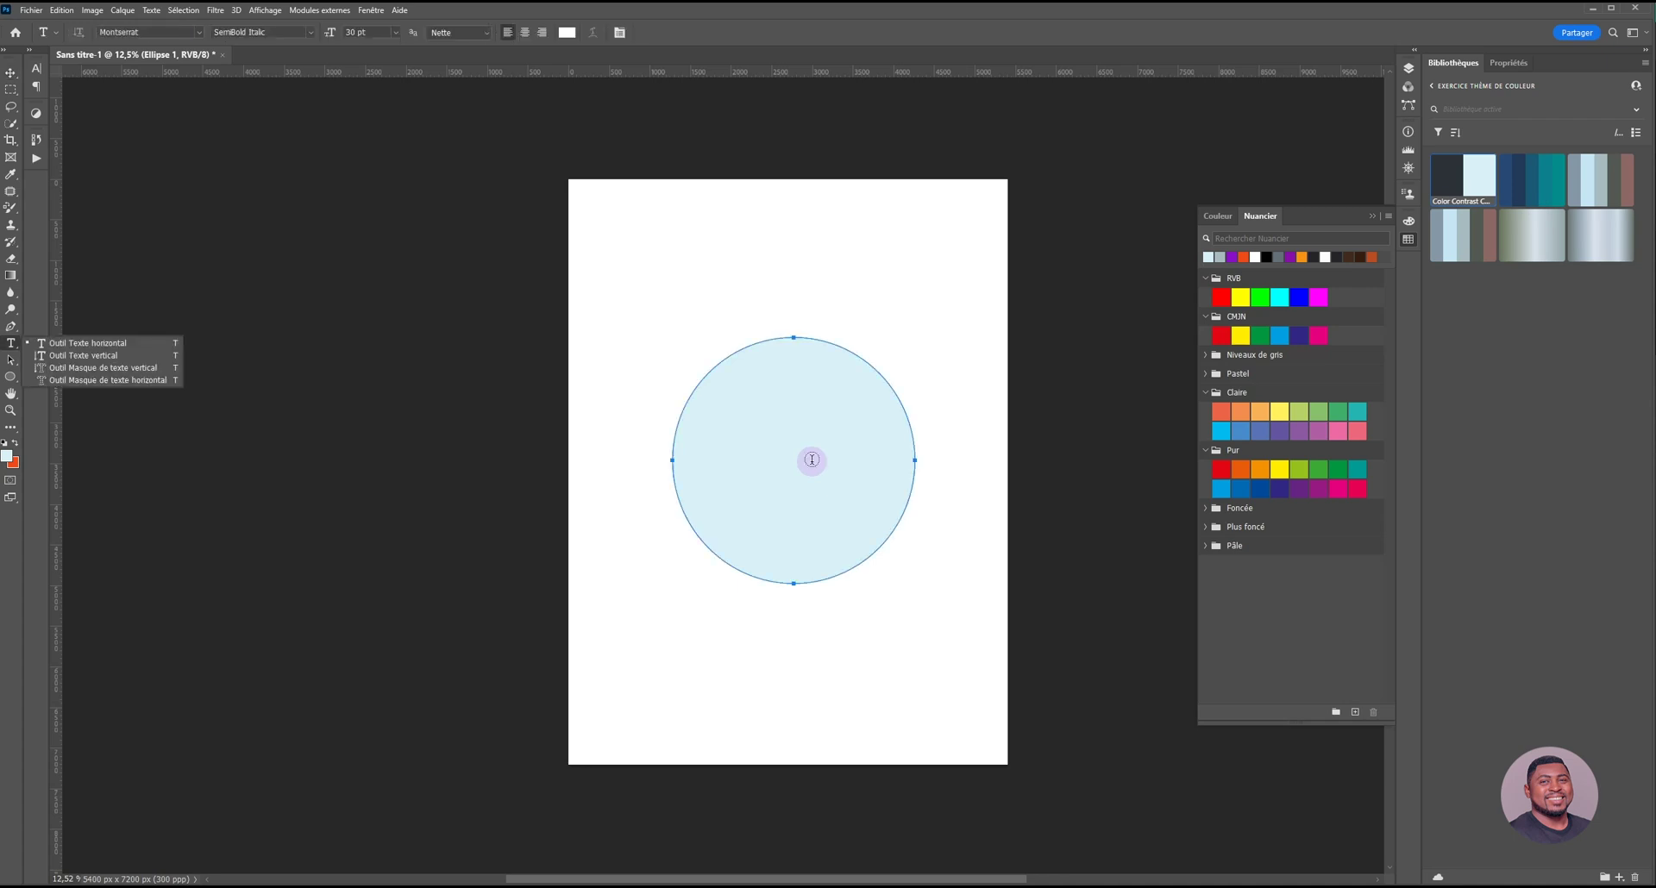
click(780, 263)
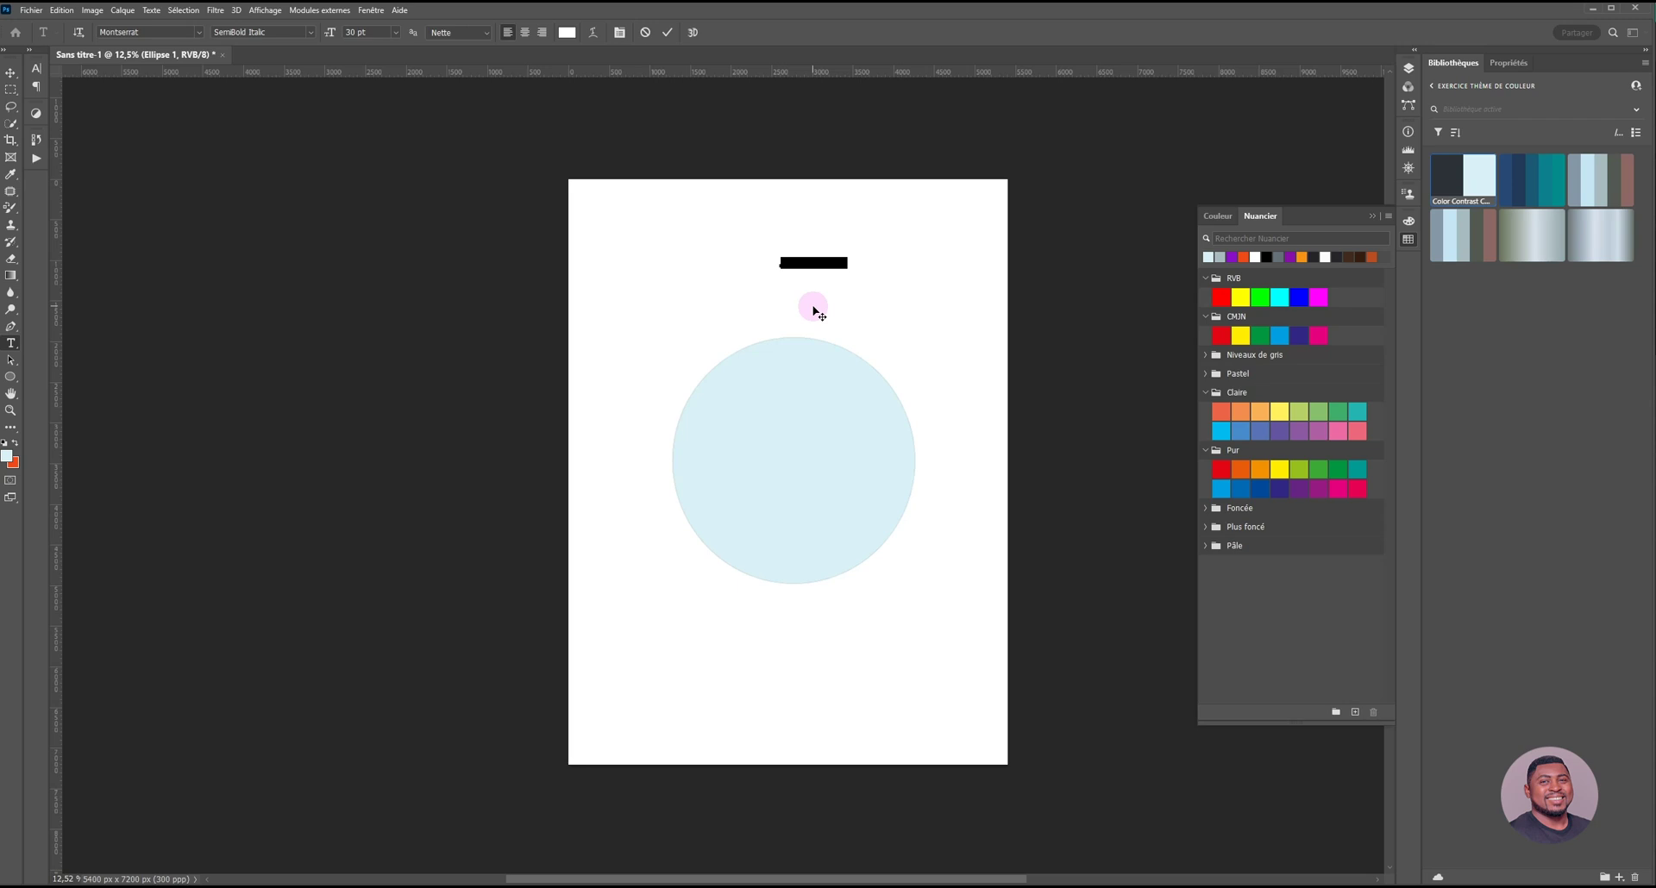
key(BackSpace)
click(10, 74)
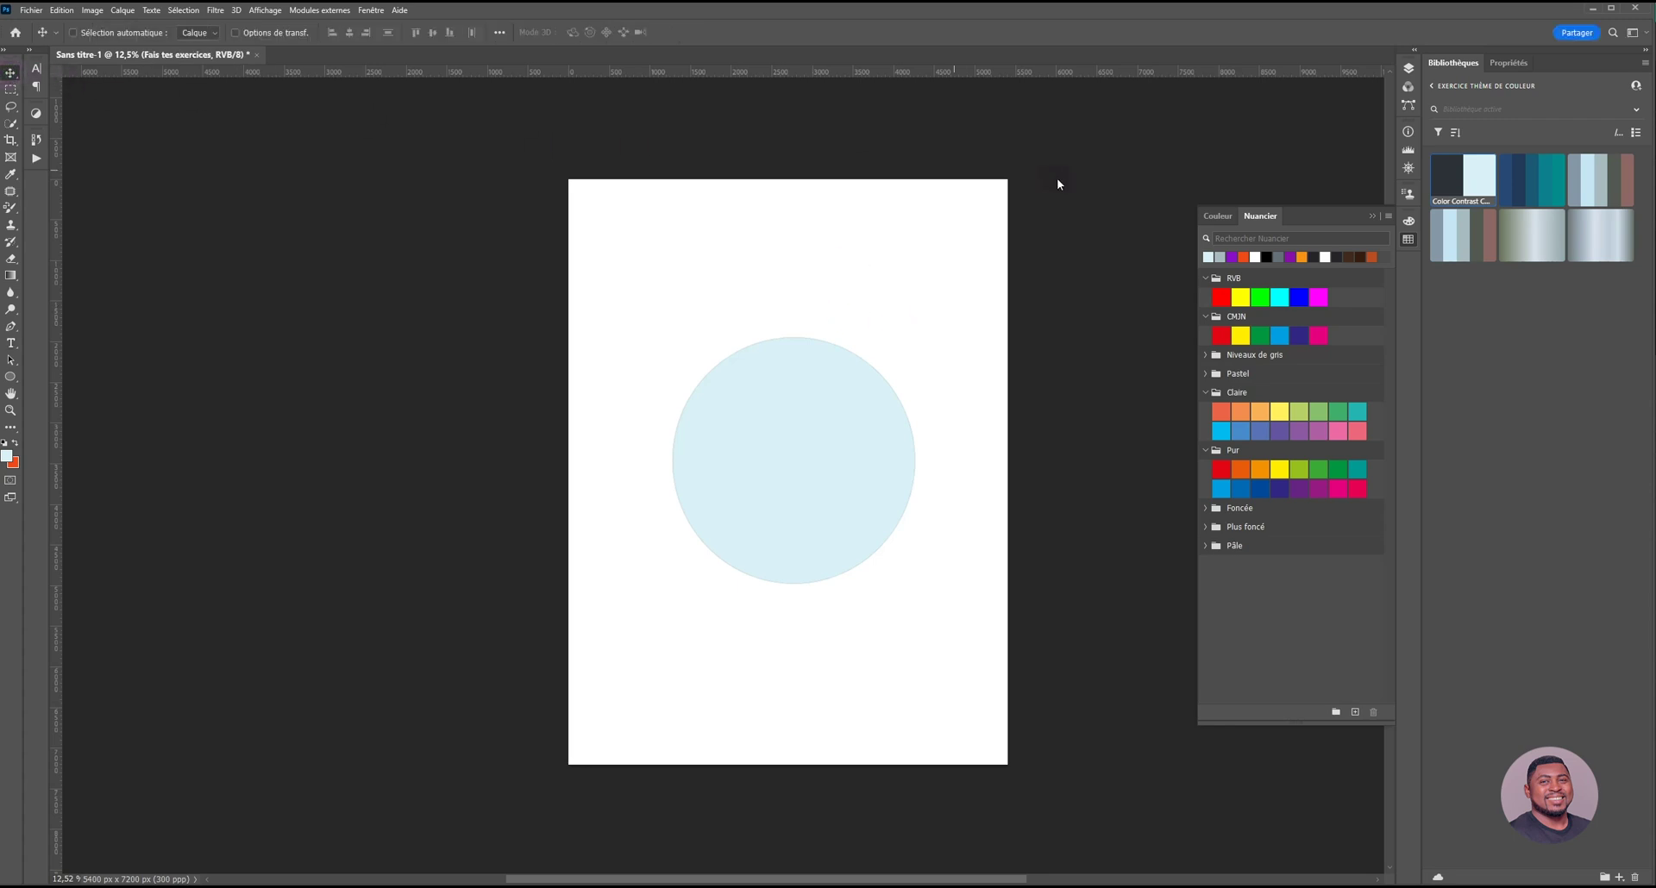
click(1449, 178)
click(904, 307)
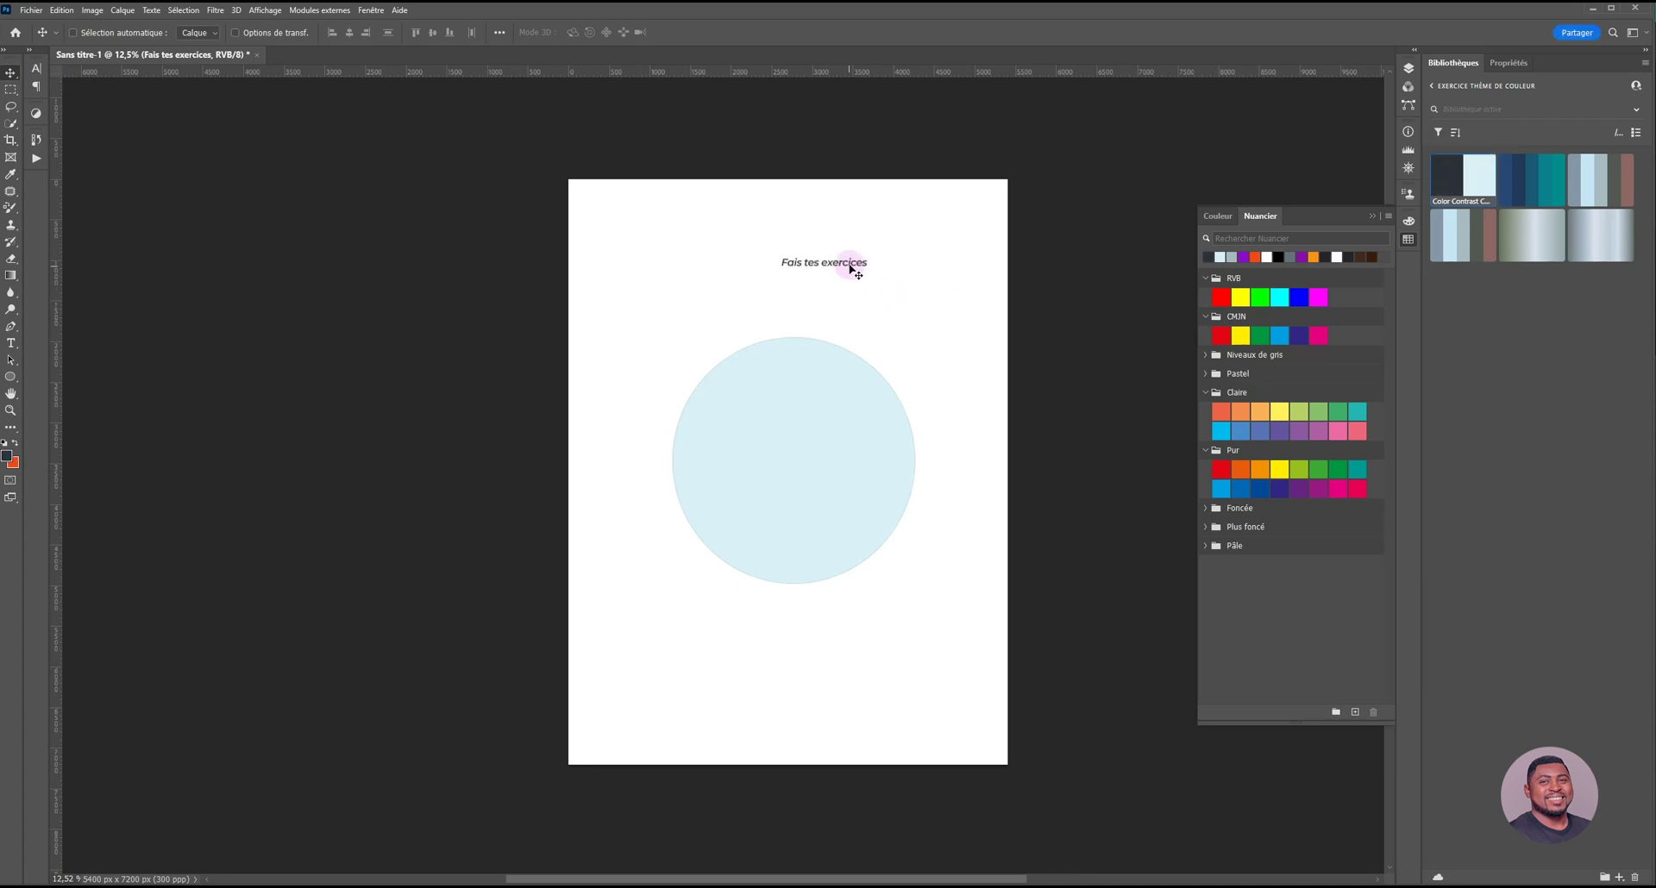
Move the "Fais tes exercices" text into the circle and scale it to about 230.70 %.
drag(856, 276, 885, 507)
key(ctrl)
key(ctrl+t)
key(Return)
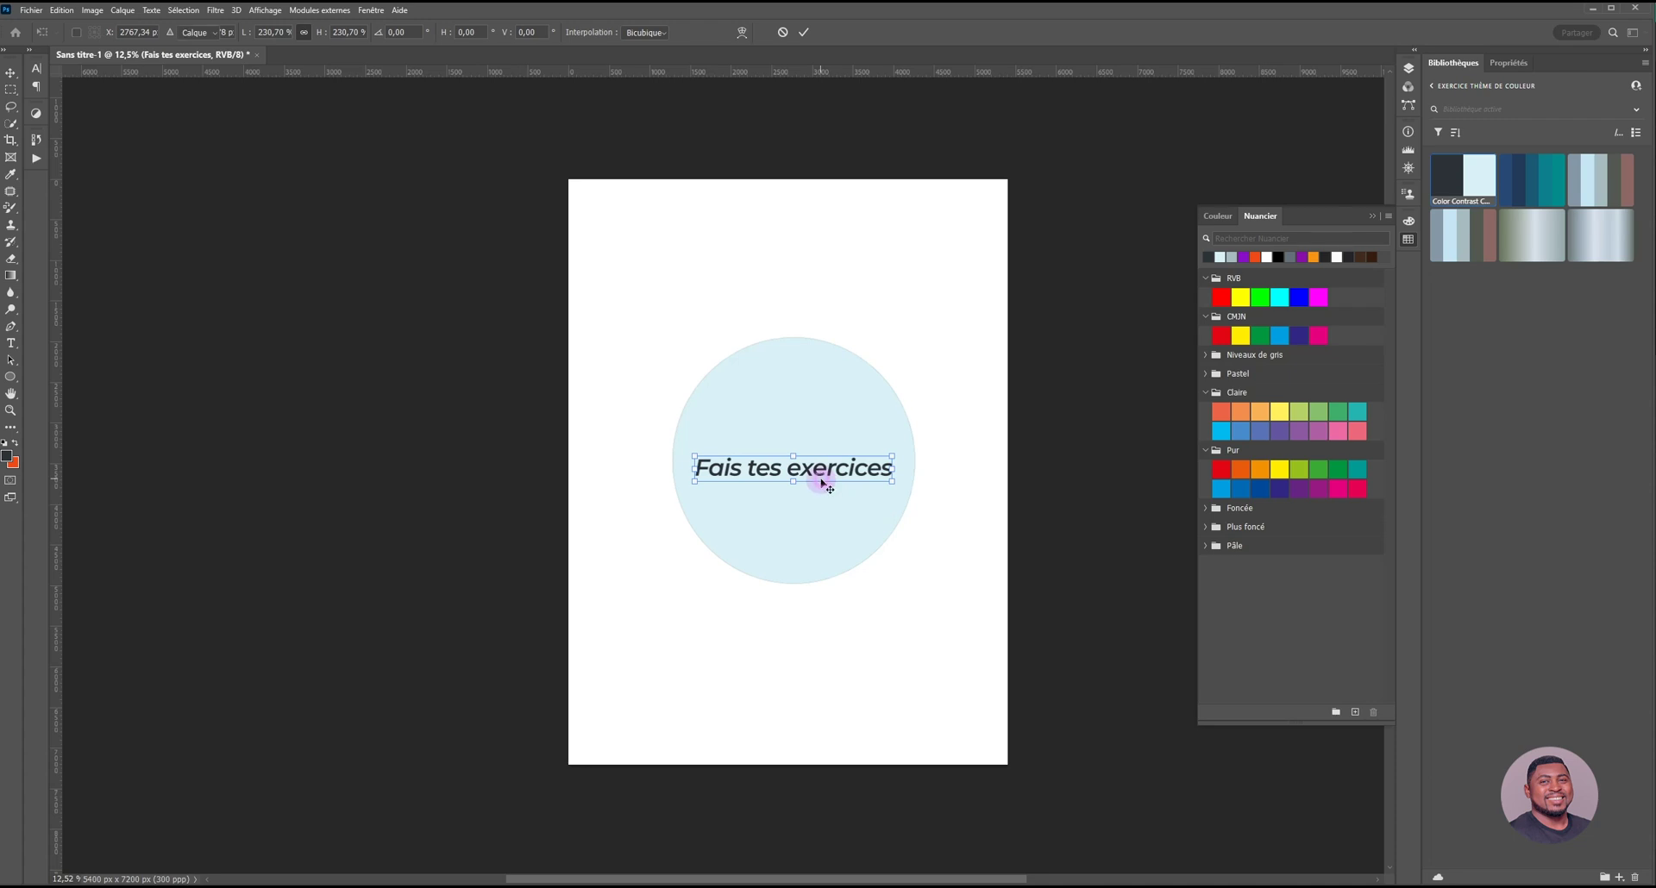
Break the text onto a second line before "exercices" and centre it within the circle.
key(t)
click(787, 470)
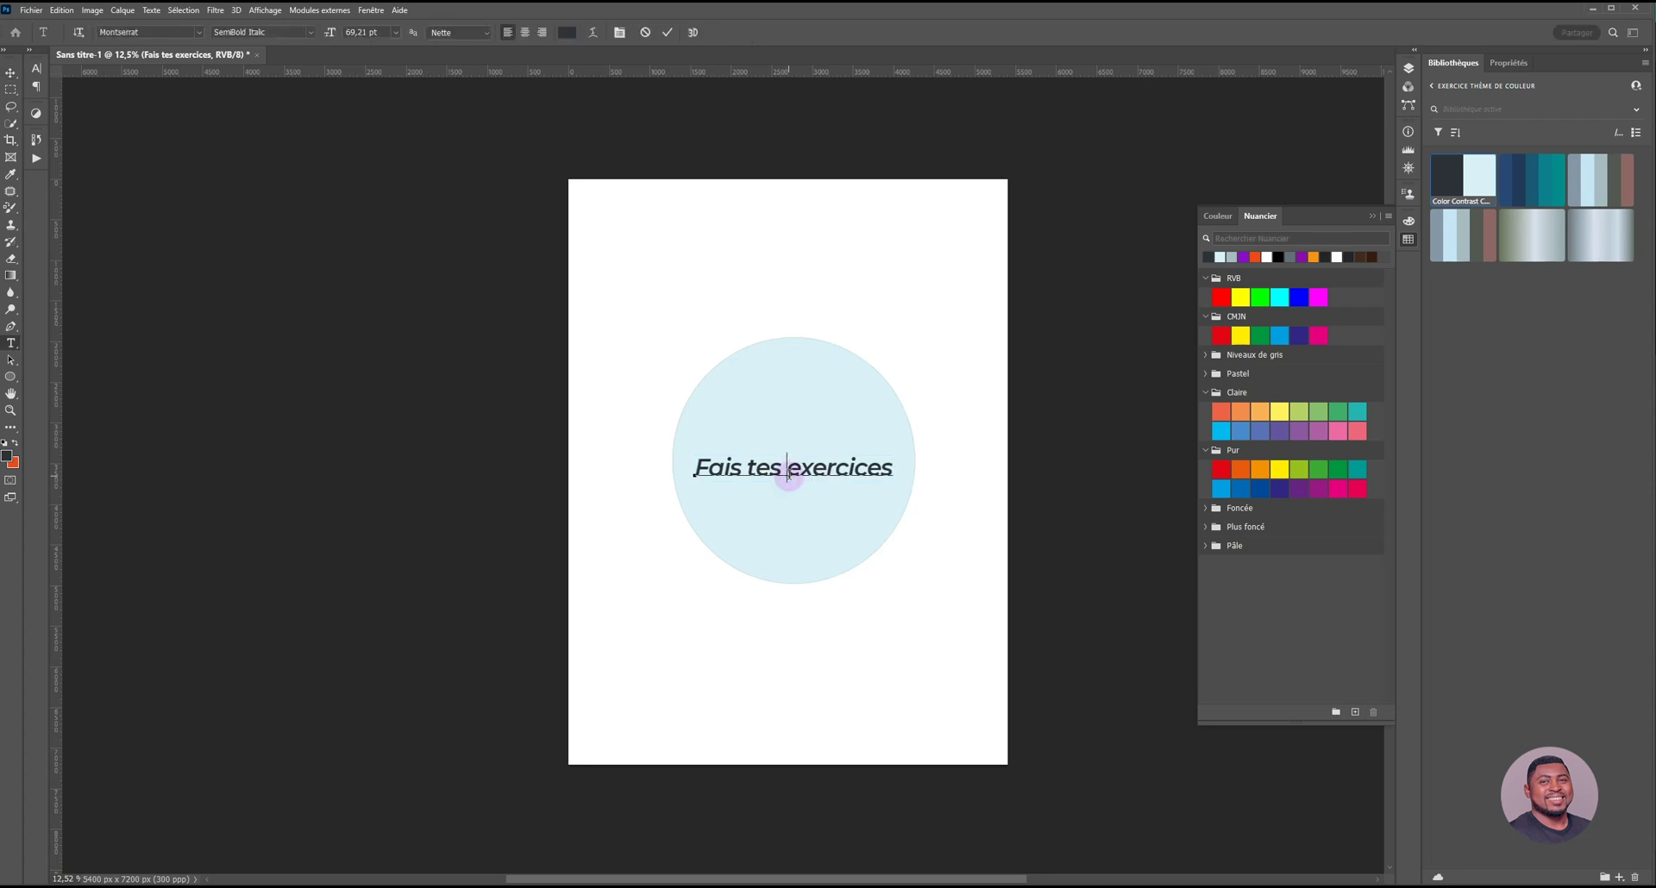
key(Return)
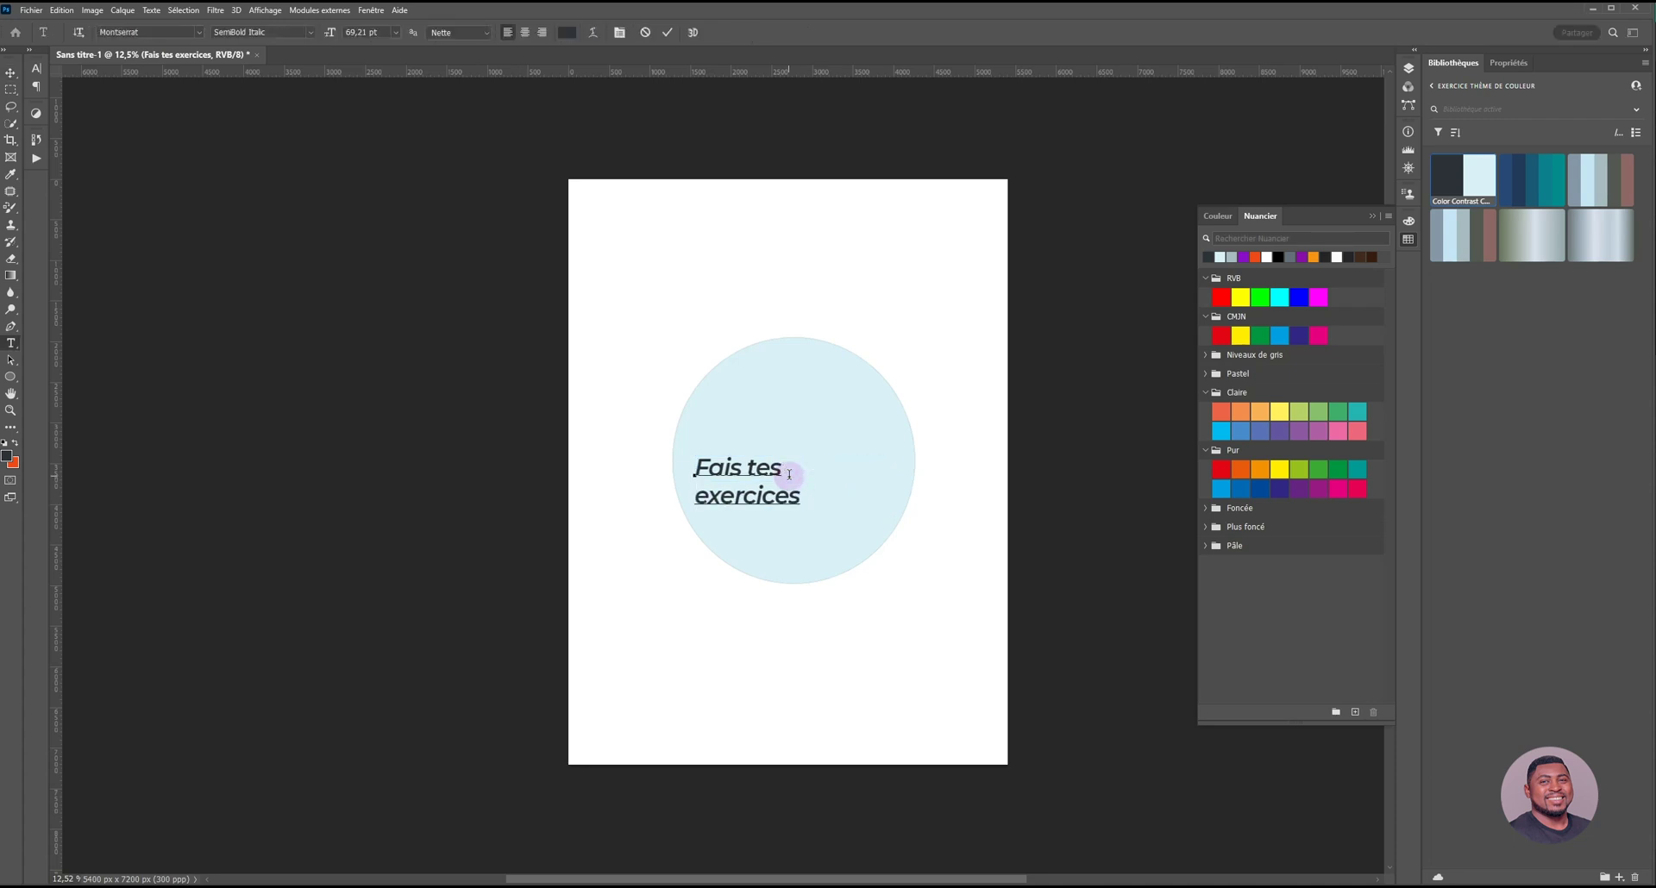
click(12, 72)
drag(787, 490, 838, 475)
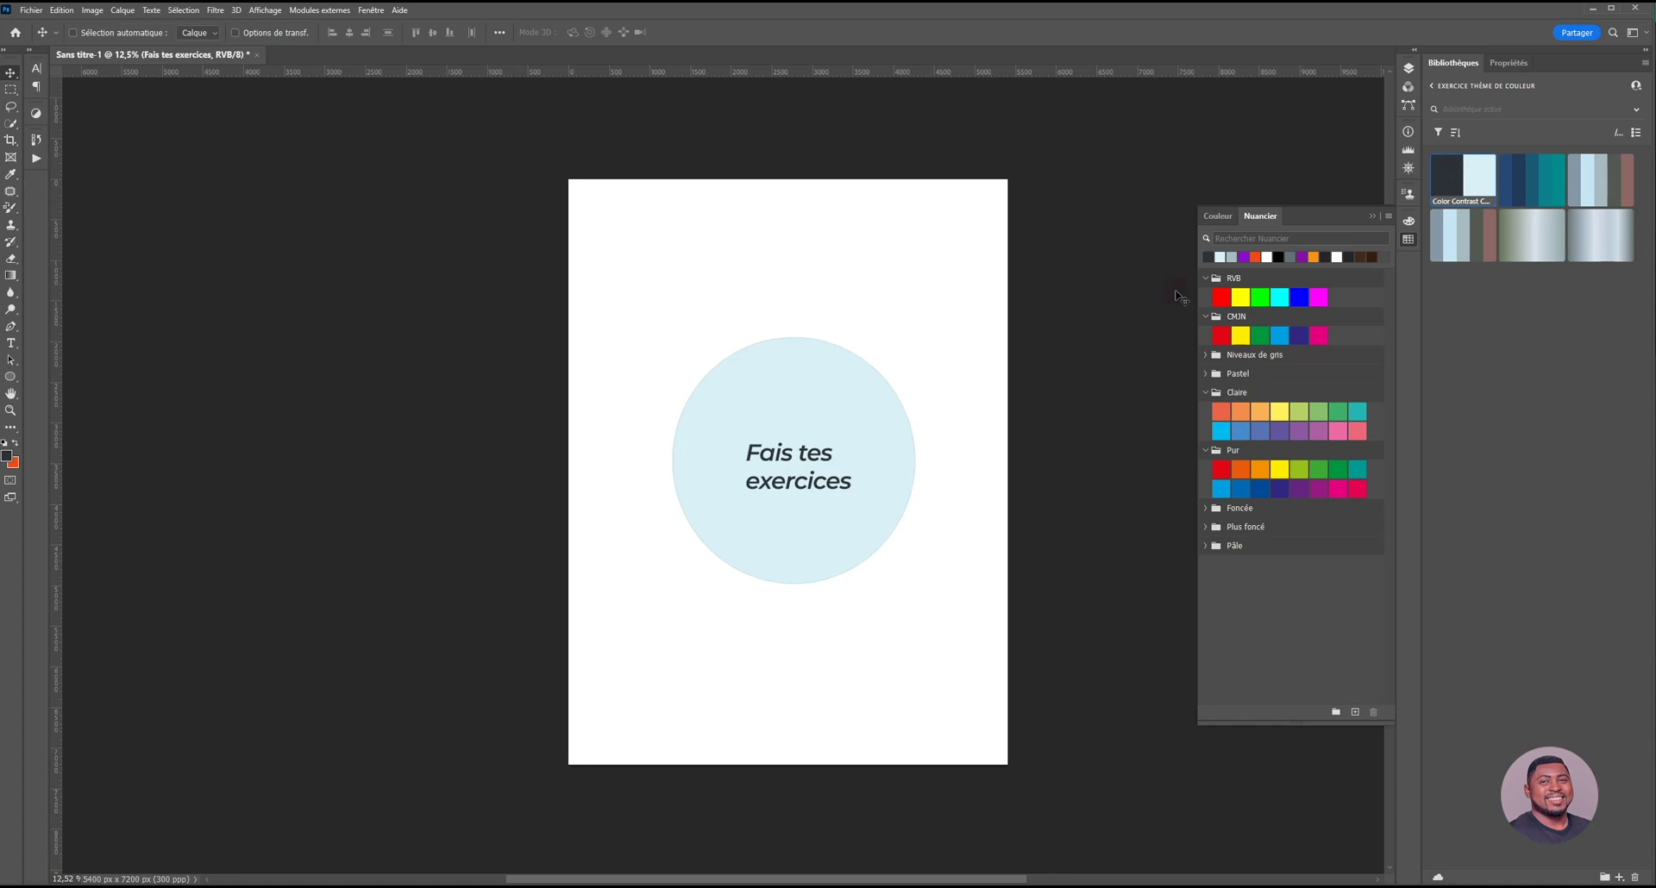
scroll(758, 514, up, 4)
scroll(846, 482, up, 1)
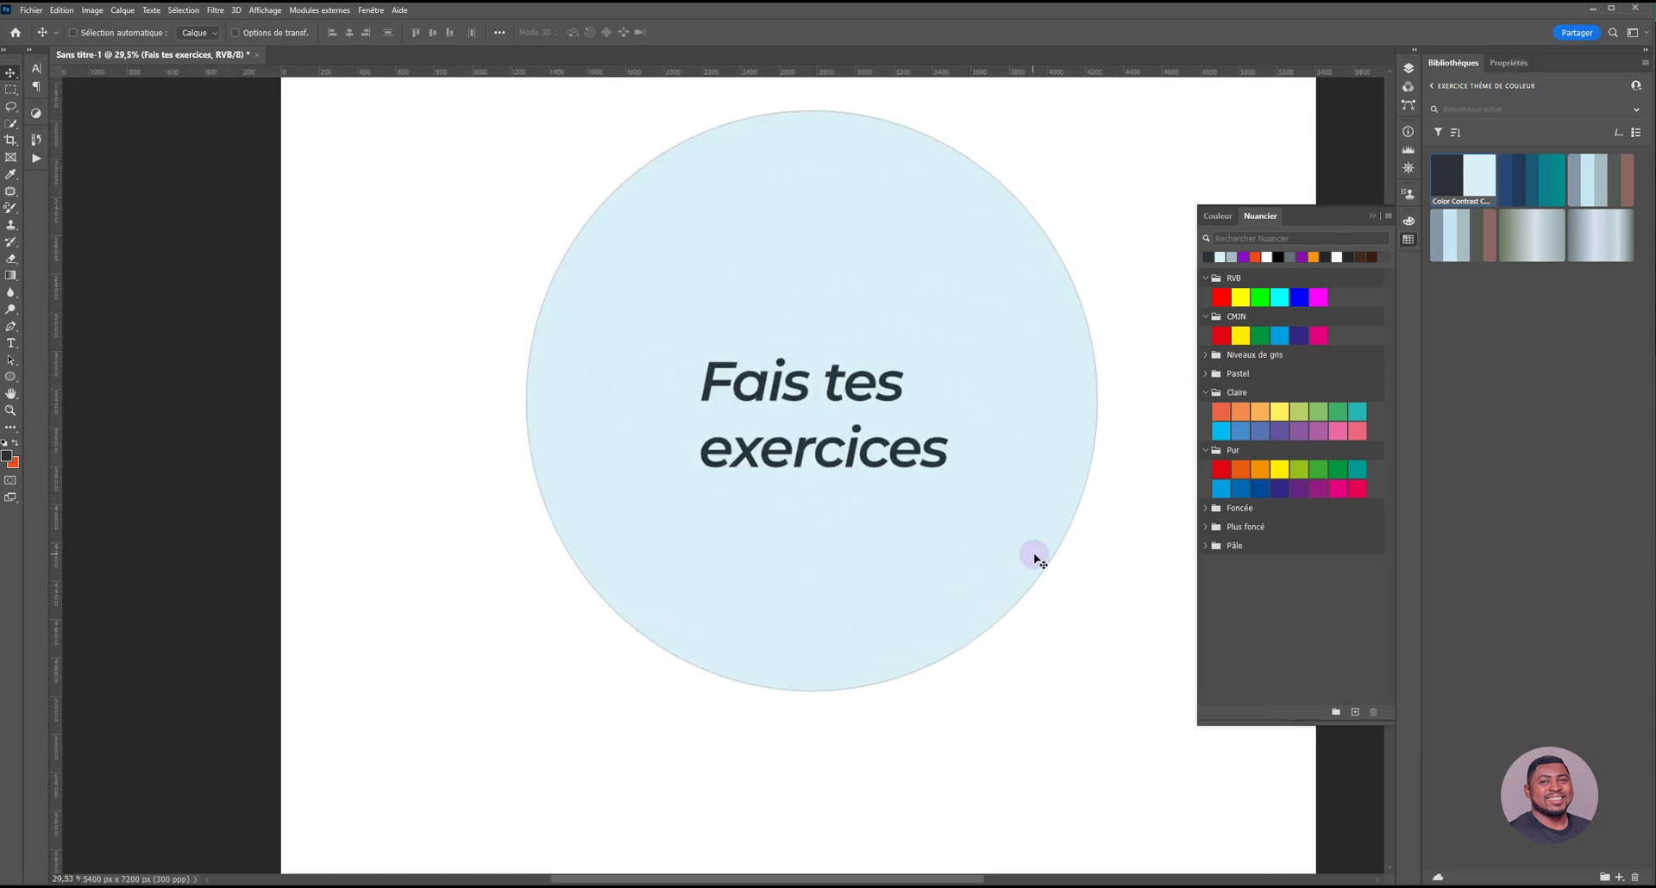